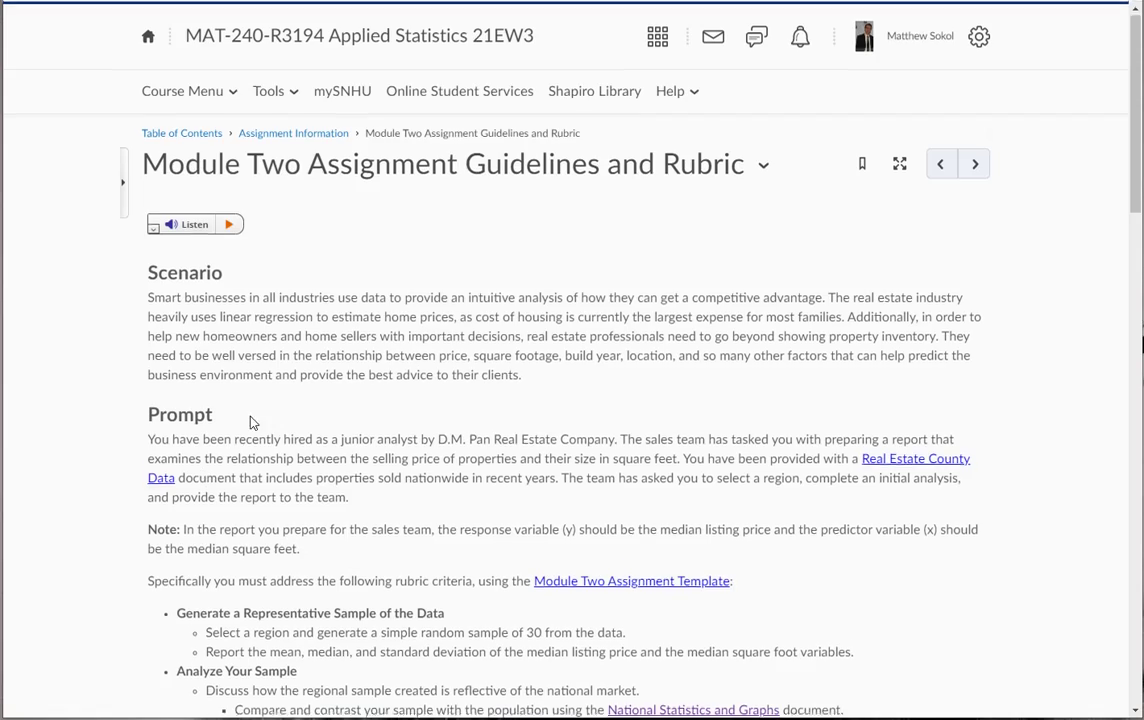
- Open the Real Estate County Data workbook and enable editing
{"action": "scroll", "coordinate": [245, 420], "scroll_direction": "down", "scroll_amount": 3}
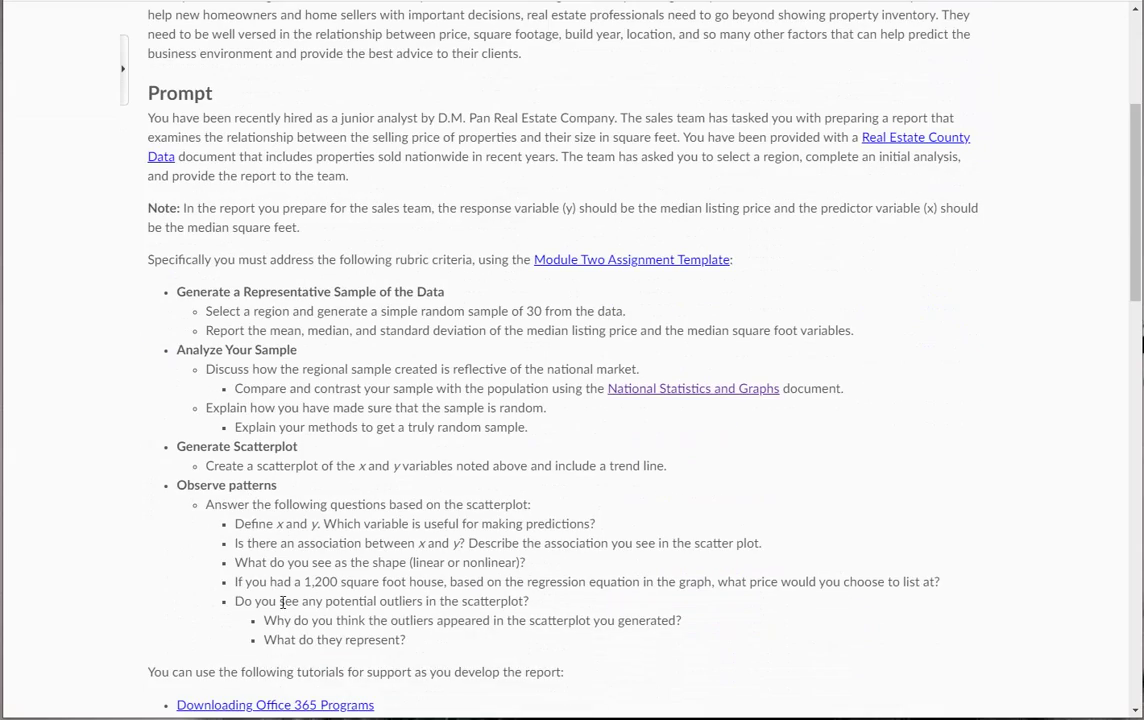
{"action": "scroll", "coordinate": [252, 538], "scroll_direction": "up", "scroll_amount": 2}
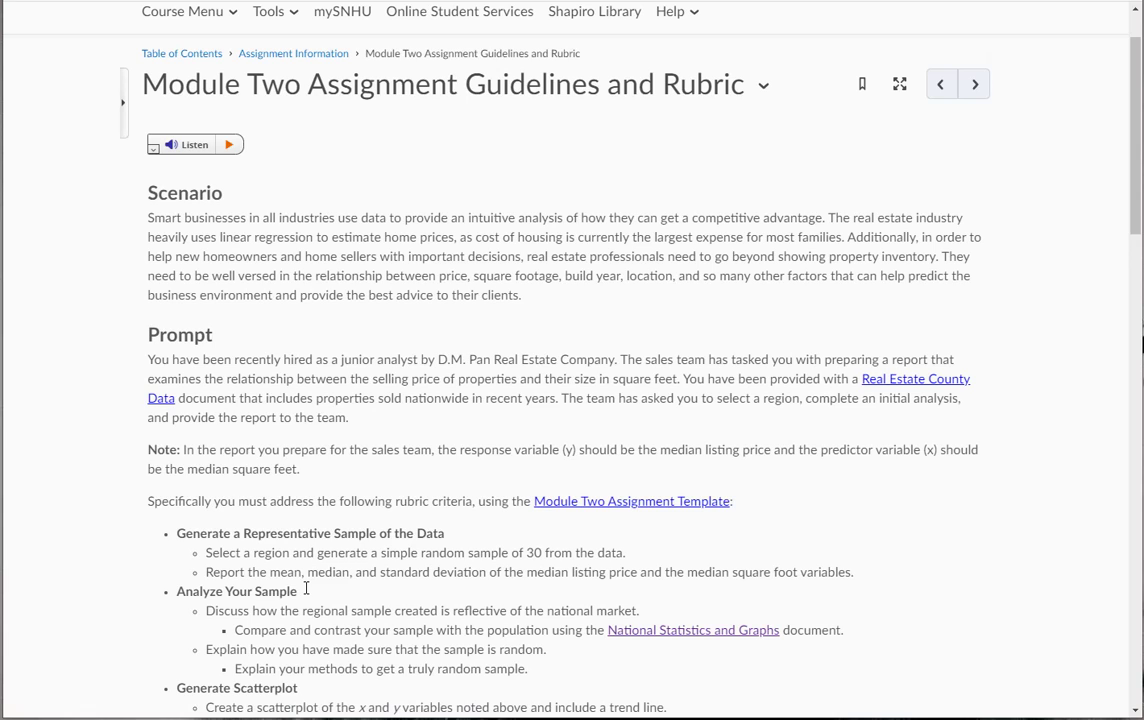
{"action": "left_click", "coordinate": [886, 381]}
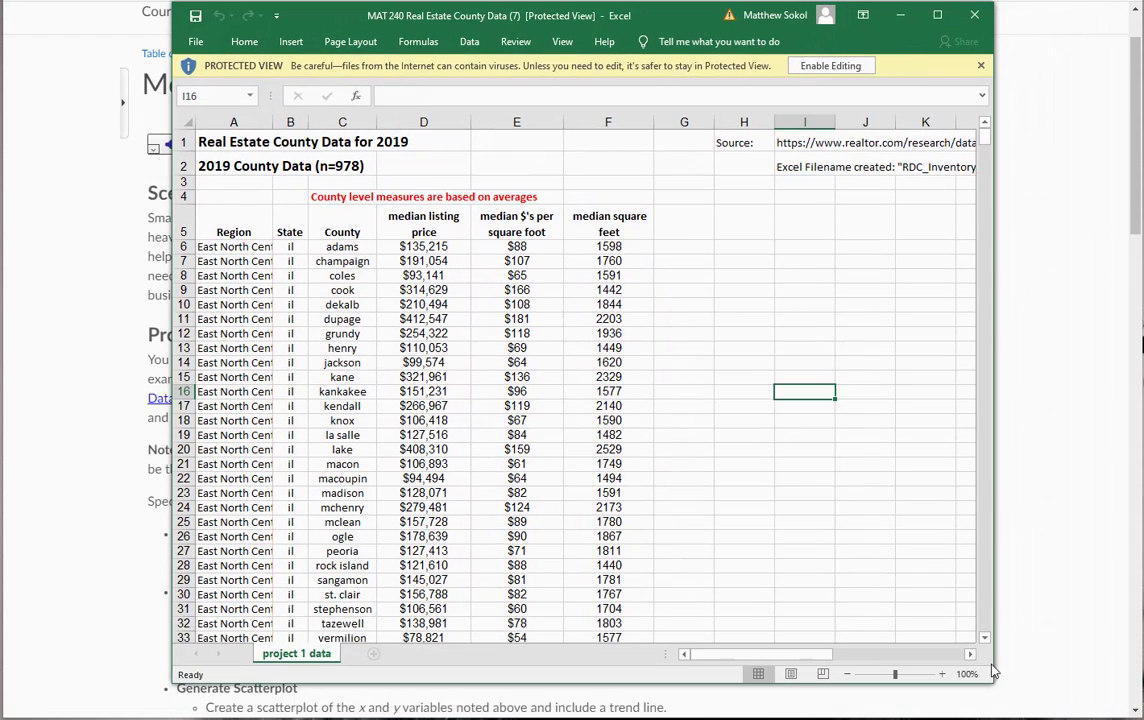
{"action": "left_click", "coordinate": [829, 66]}
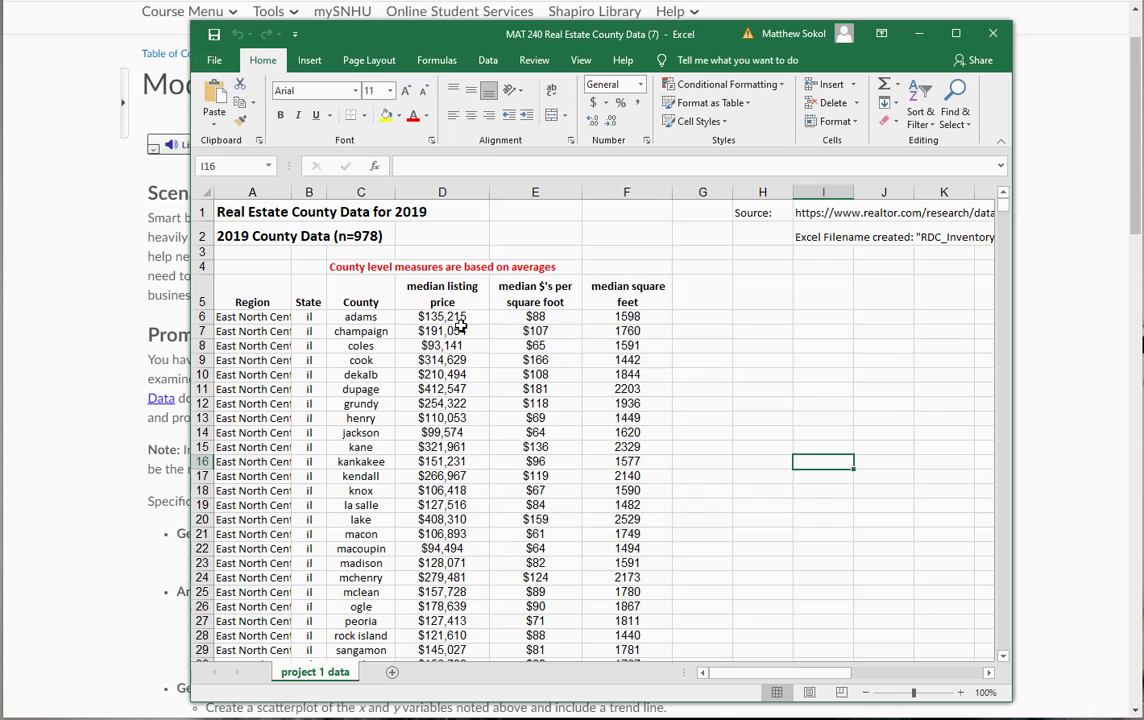
- Check the median listing price and median square feet headers against the assignment guidelines
{"action": "left_click", "coordinate": [134, 216]}
{"action": "left_click", "coordinate": [445, 305]}
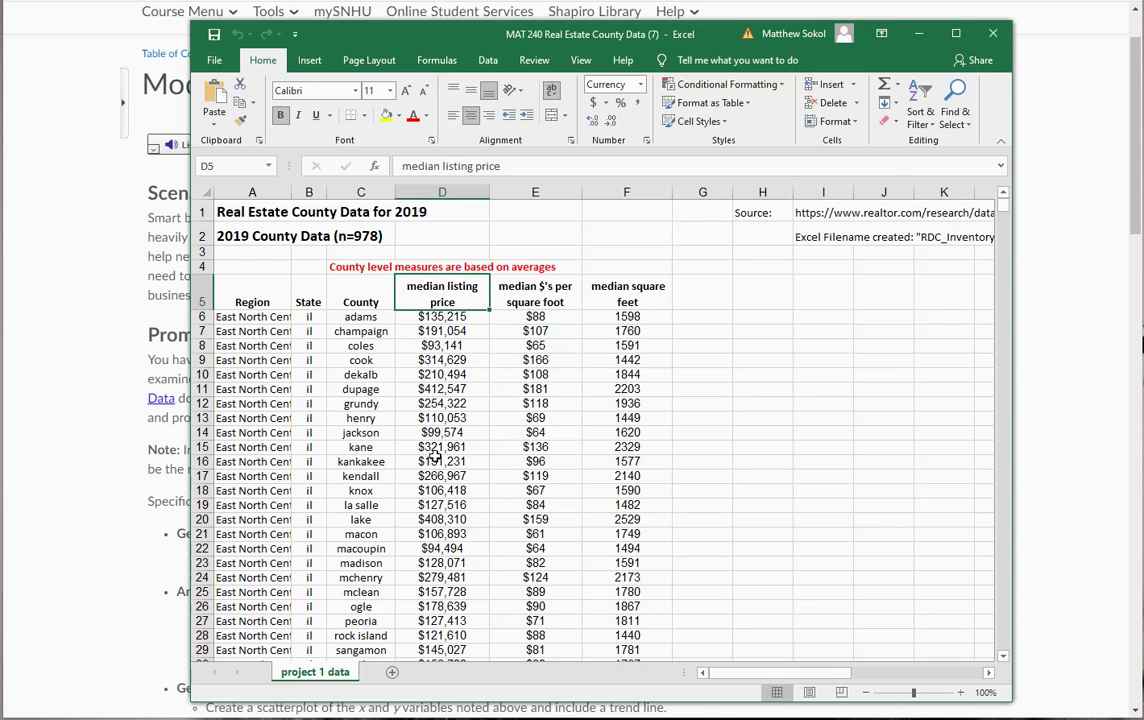
{"action": "left_click", "coordinate": [112, 275]}
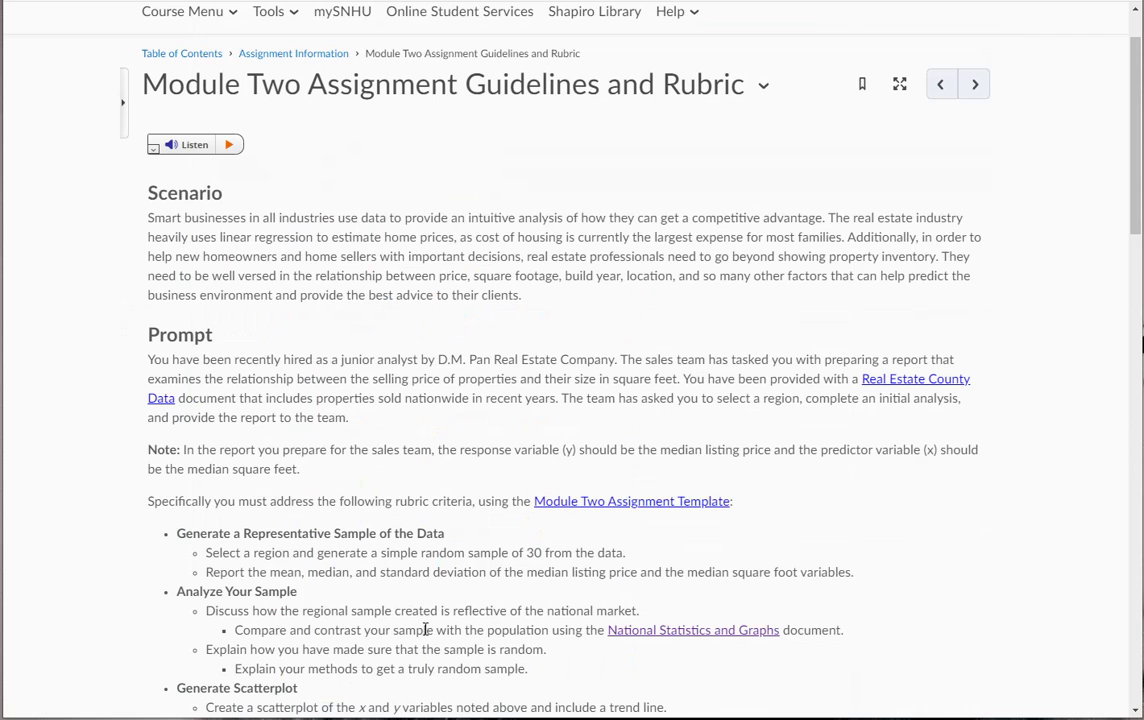
{"action": "key", "text": "alt+Tab"}
{"action": "left_click", "coordinate": [592, 300]}
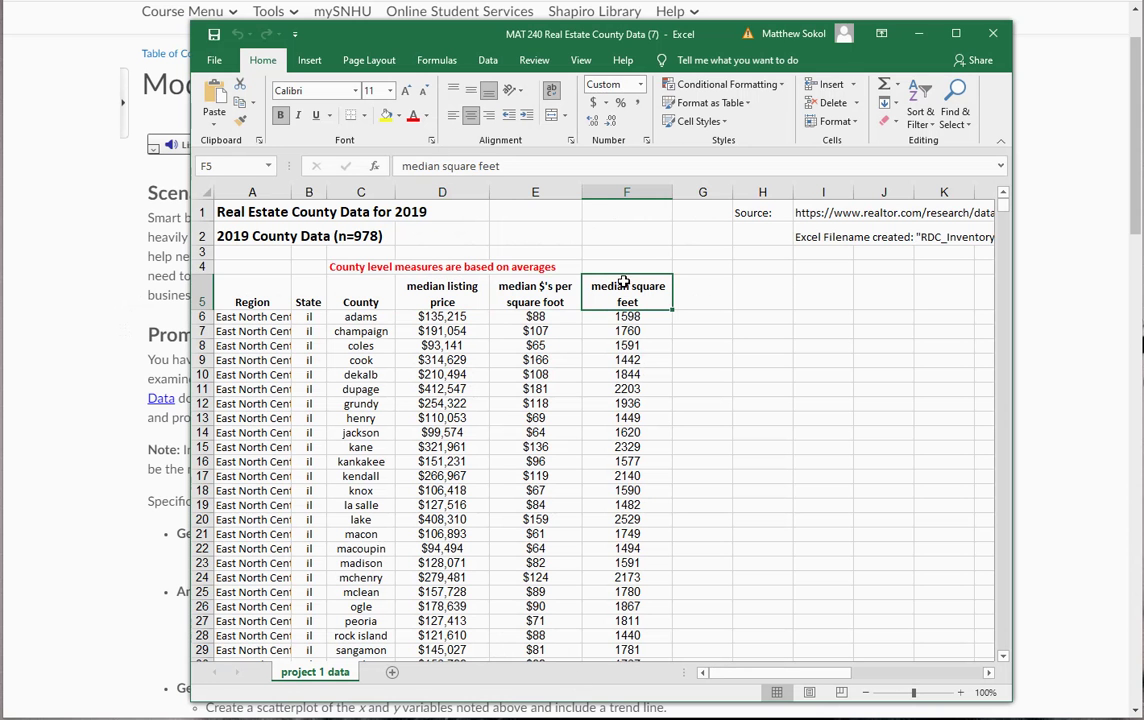
{"action": "left_click", "coordinate": [166, 360]}
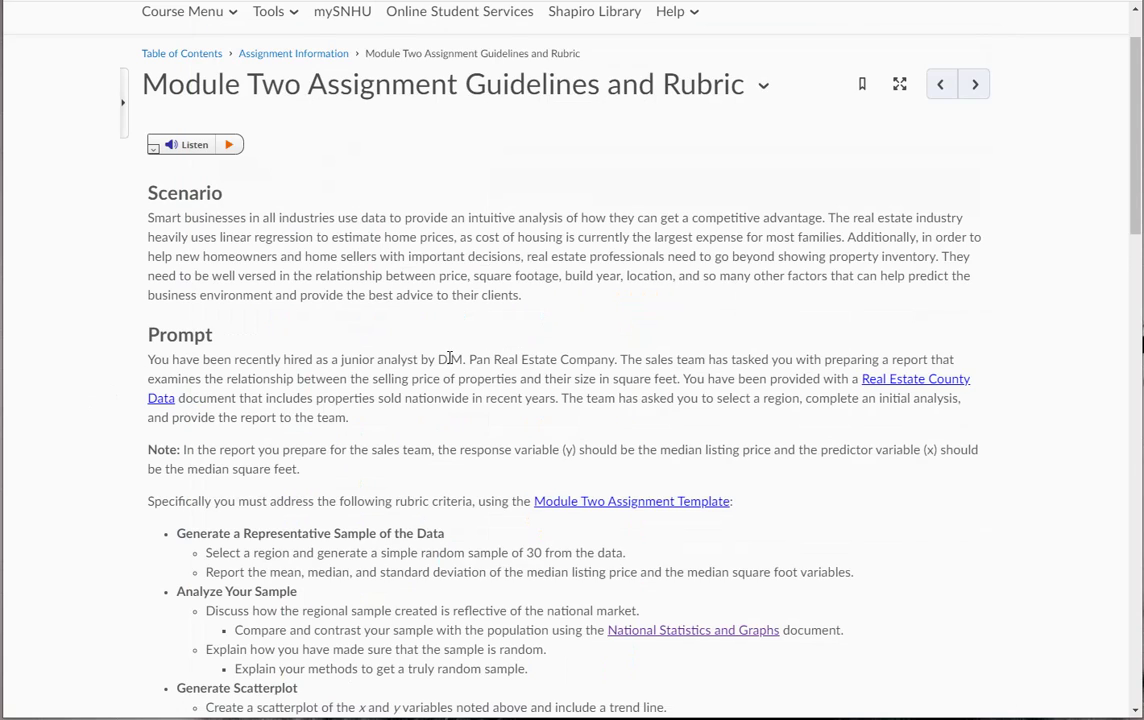
{"action": "scroll", "coordinate": [449, 358], "scroll_direction": "down", "scroll_amount": 1}
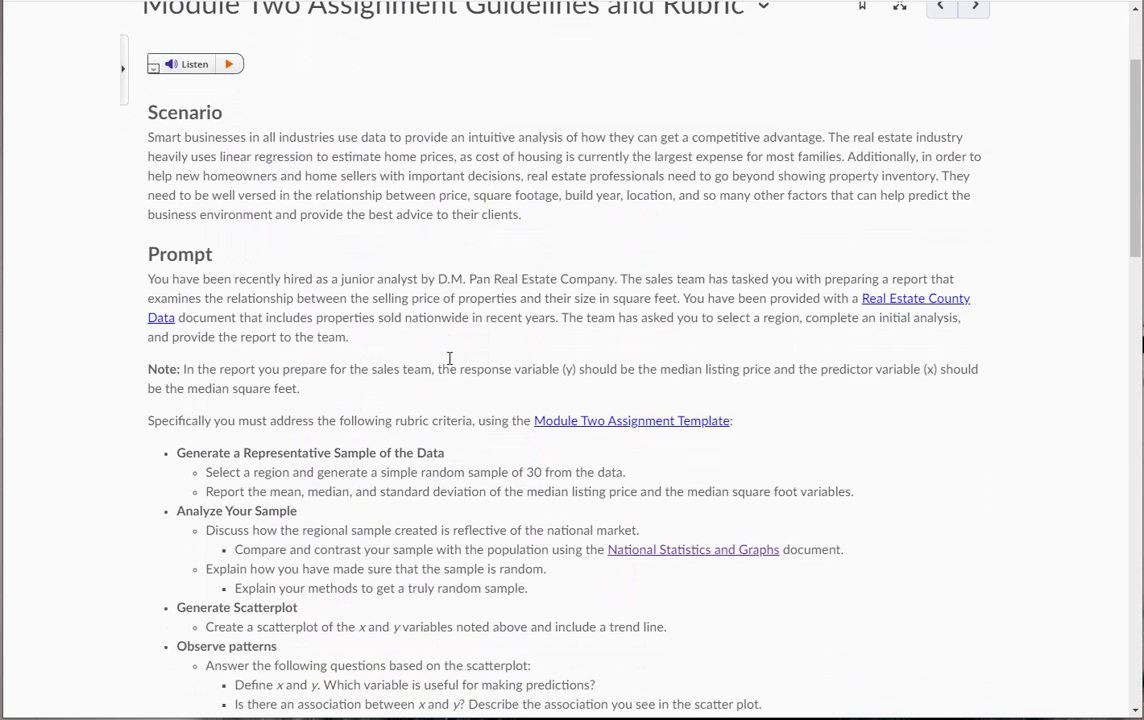
- Open the MAT 240 Module Two Assignment Template in Word, resize it, and skim its sections
{"action": "left_click", "coordinate": [560, 430]}
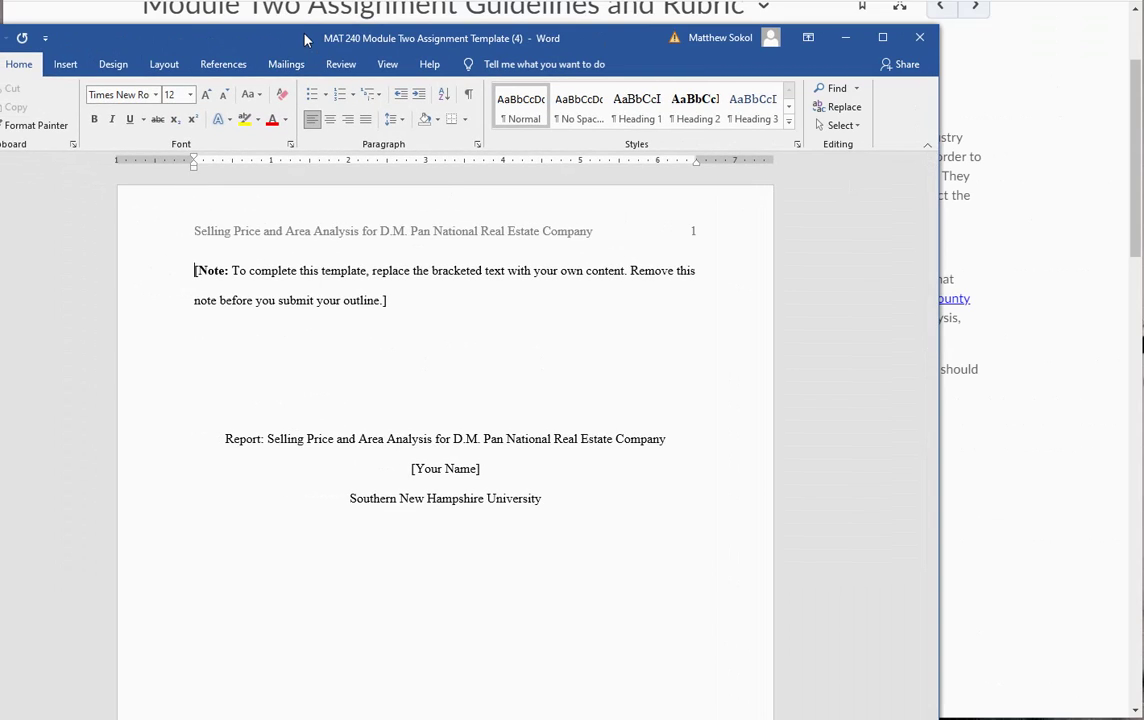
{"action": "left_click_drag", "start_coordinate": [308, 34], "coordinate": [392, 0]}
{"action": "scroll", "coordinate": [421, 383], "scroll_direction": "down", "scroll_amount": 10}
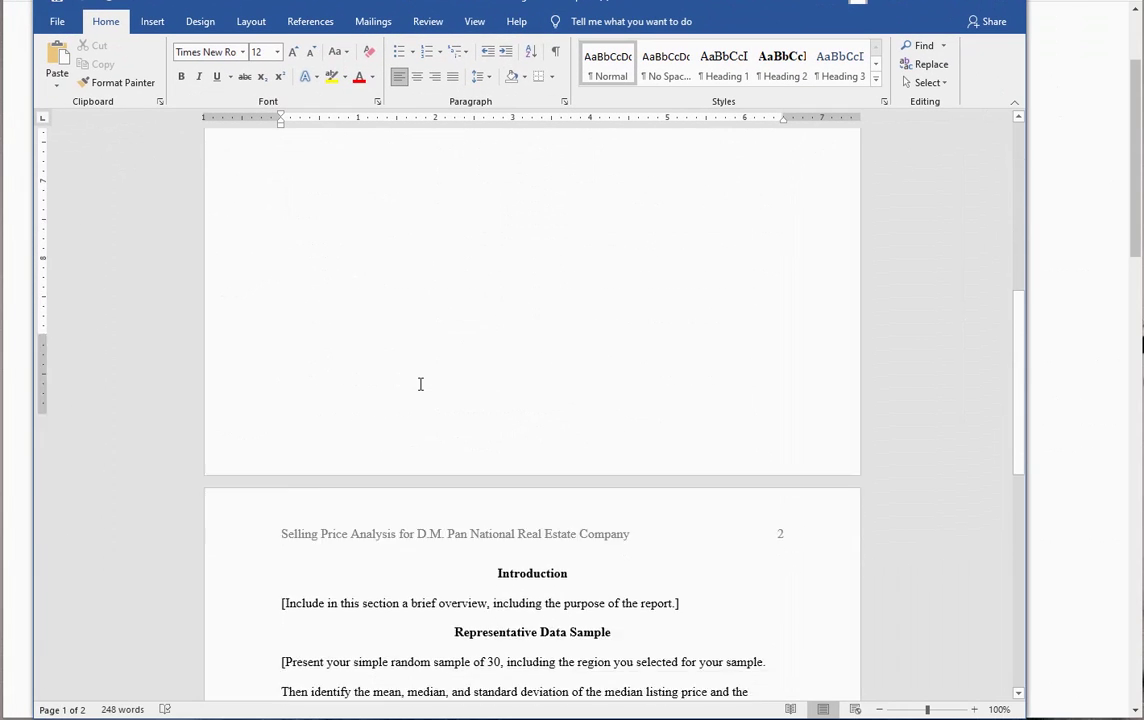
{"action": "scroll", "coordinate": [420, 384], "scroll_direction": "down", "scroll_amount": 4}
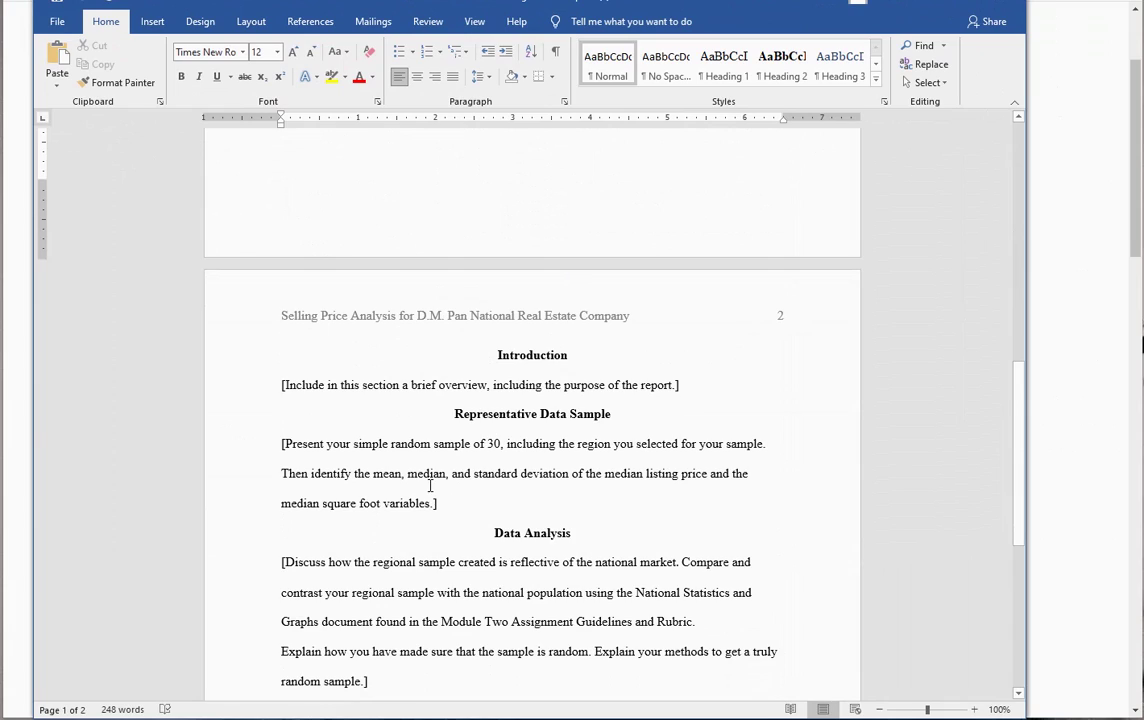
{"action": "scroll", "coordinate": [430, 485], "scroll_direction": "down", "scroll_amount": 8}
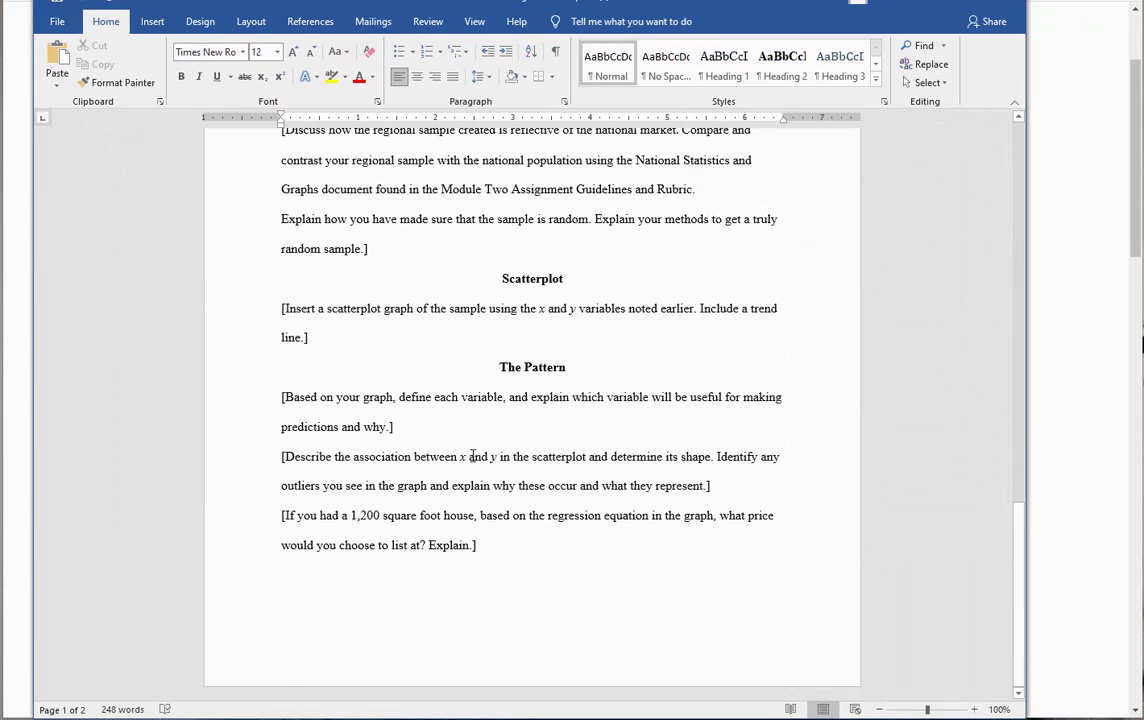
{"action": "scroll", "coordinate": [473, 456], "scroll_direction": "up", "scroll_amount": 20}
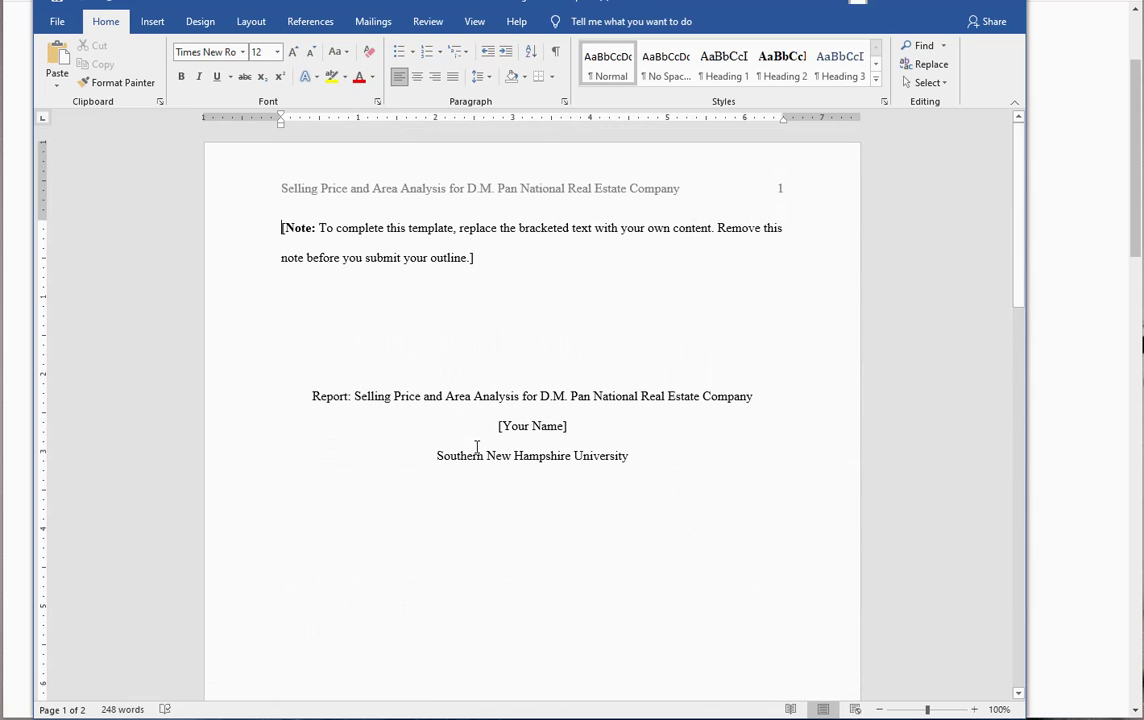
{"action": "key", "text": "alt+Tab"}
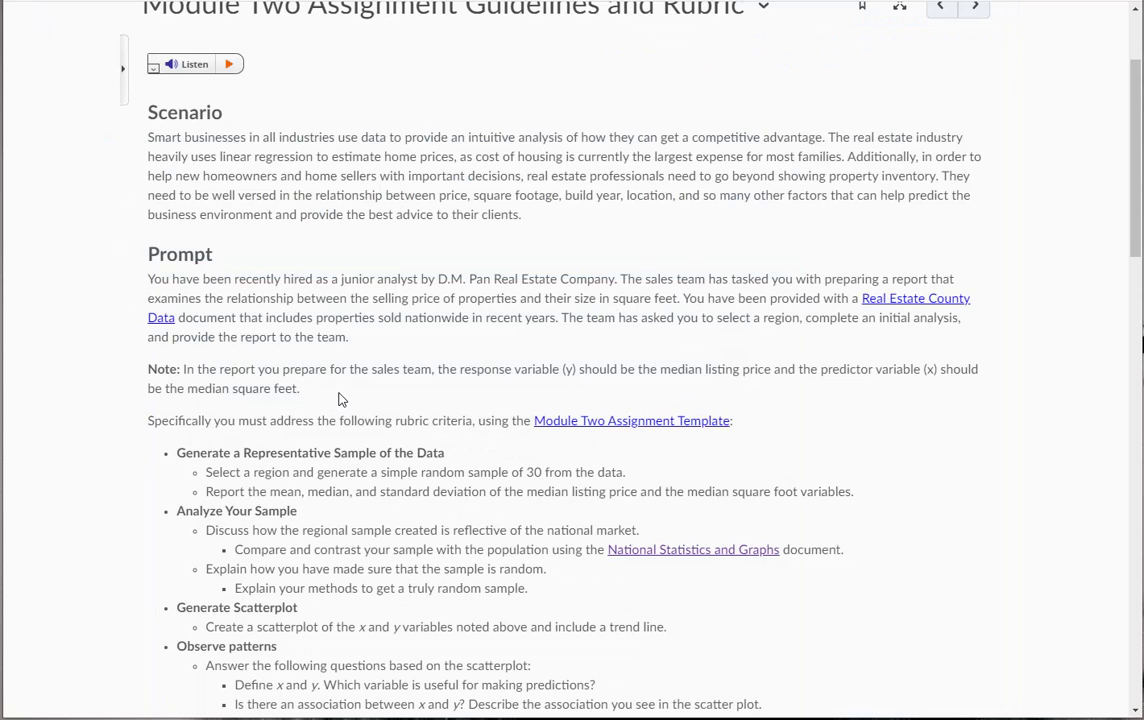
- Highlight the Generate a Representative Sample requirement, then return to the Excel workbook
{"action": "left_click_drag", "start_coordinate": [177, 453], "coordinate": [248, 472]}
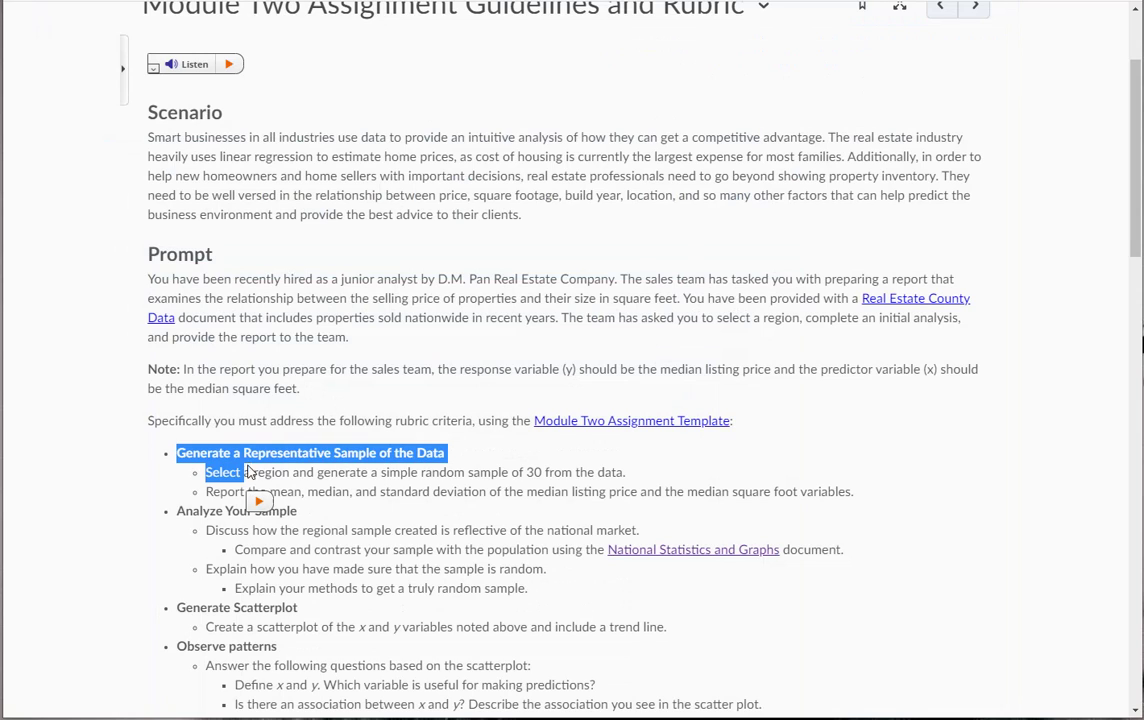
{"action": "left_click", "coordinate": [246, 470]}
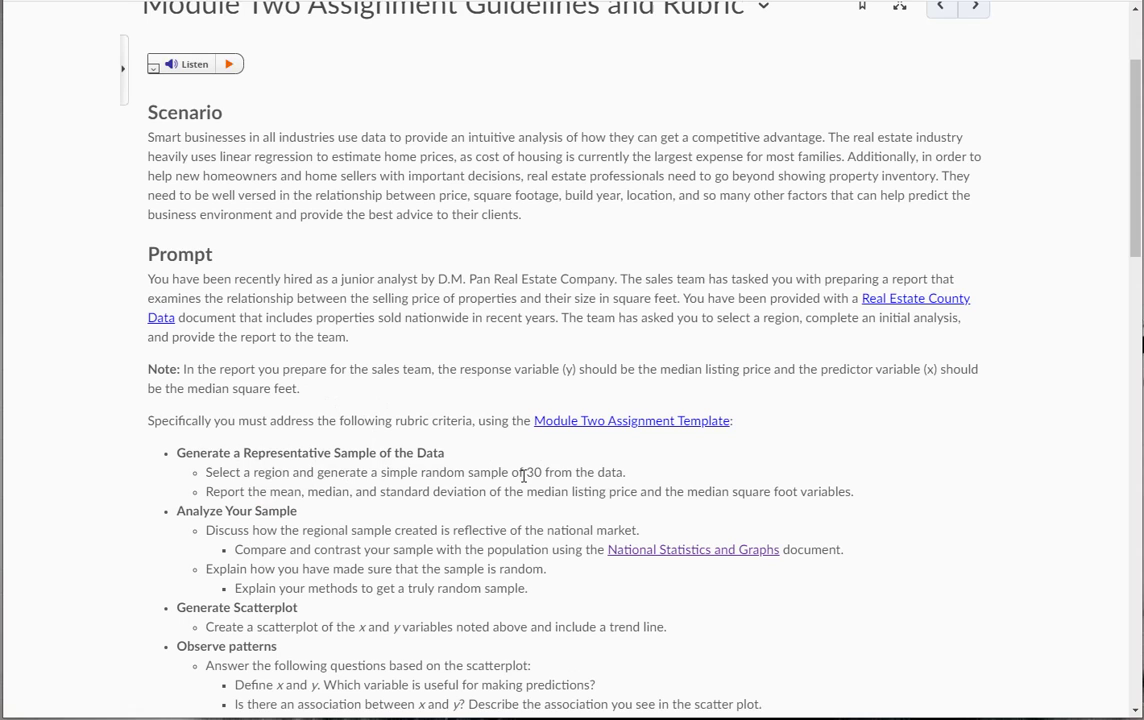
{"action": "key", "text": "alt+Tab"}
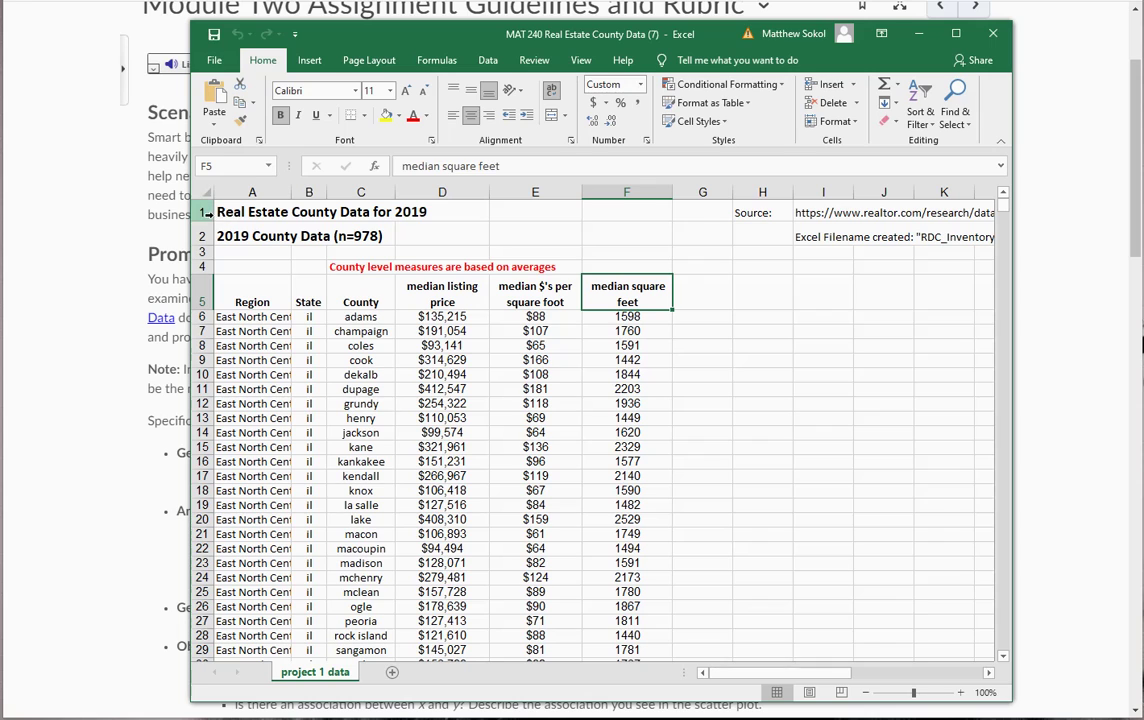
- Delete title rows 1–4 so the column headers start in row 1
{"action": "left_click_drag", "start_coordinate": [201, 212], "coordinate": [199, 257]}
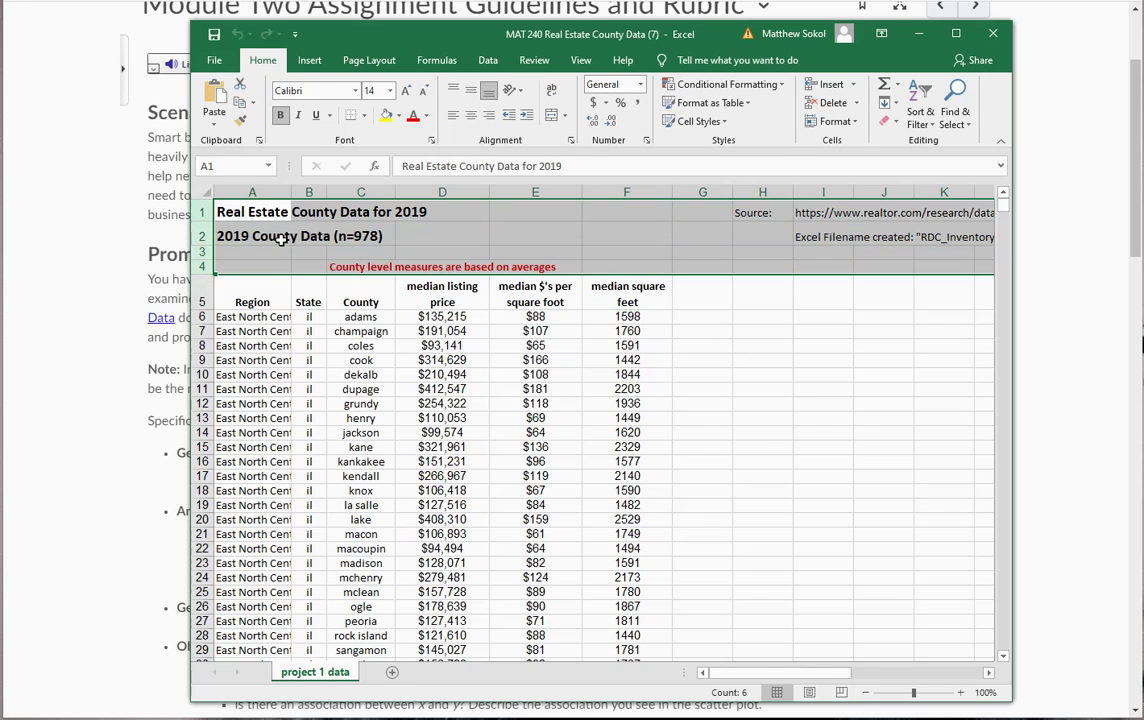
{"action": "right_click", "coordinate": [252, 208]}
{"action": "left_click", "coordinate": [330, 370]}
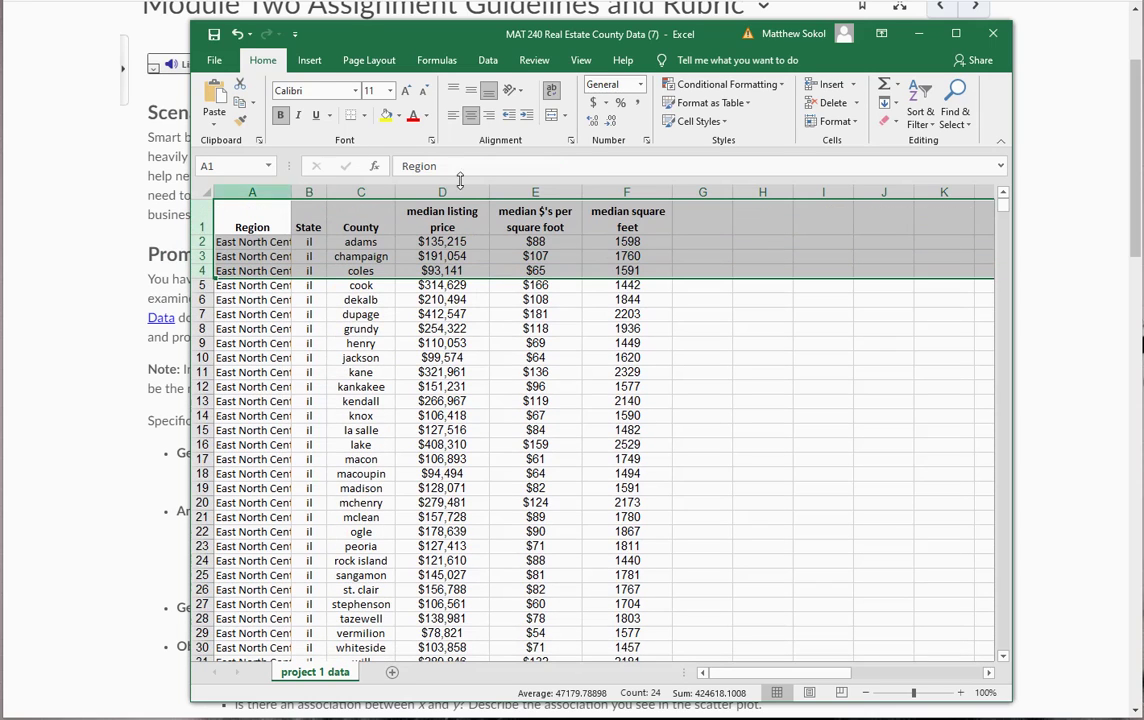
{"action": "left_click", "coordinate": [406, 314]}
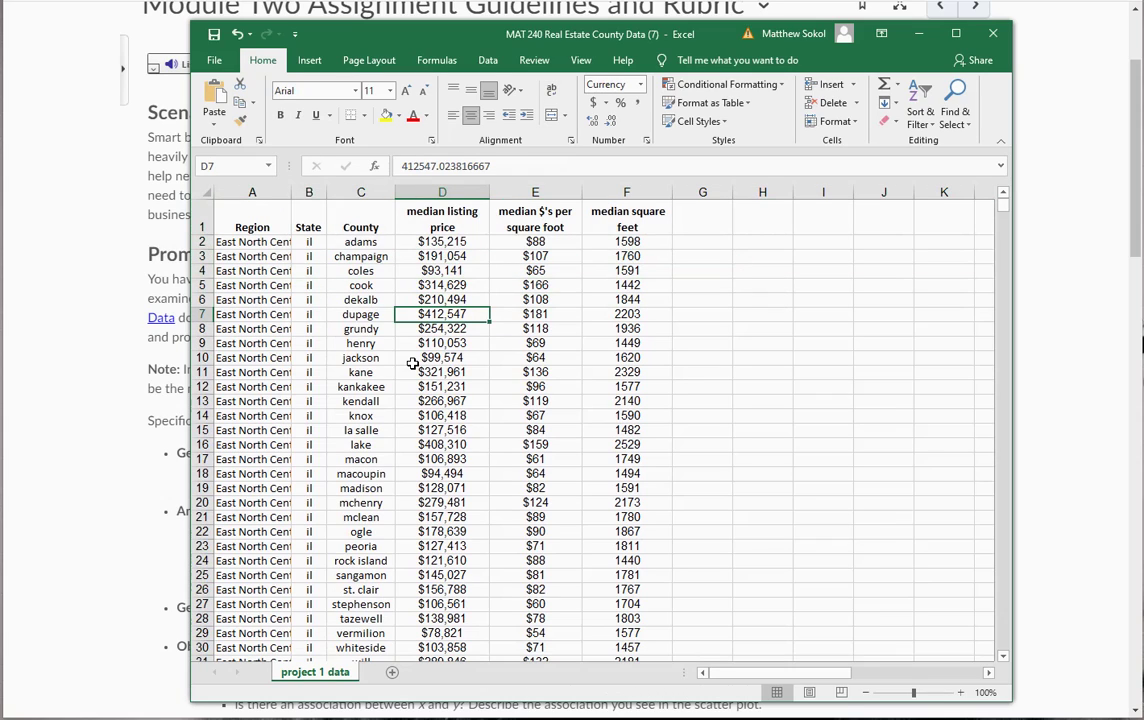
- Delete the median $'s per square foot column and autofit the Region column width
{"action": "left_click", "coordinate": [446, 192]}
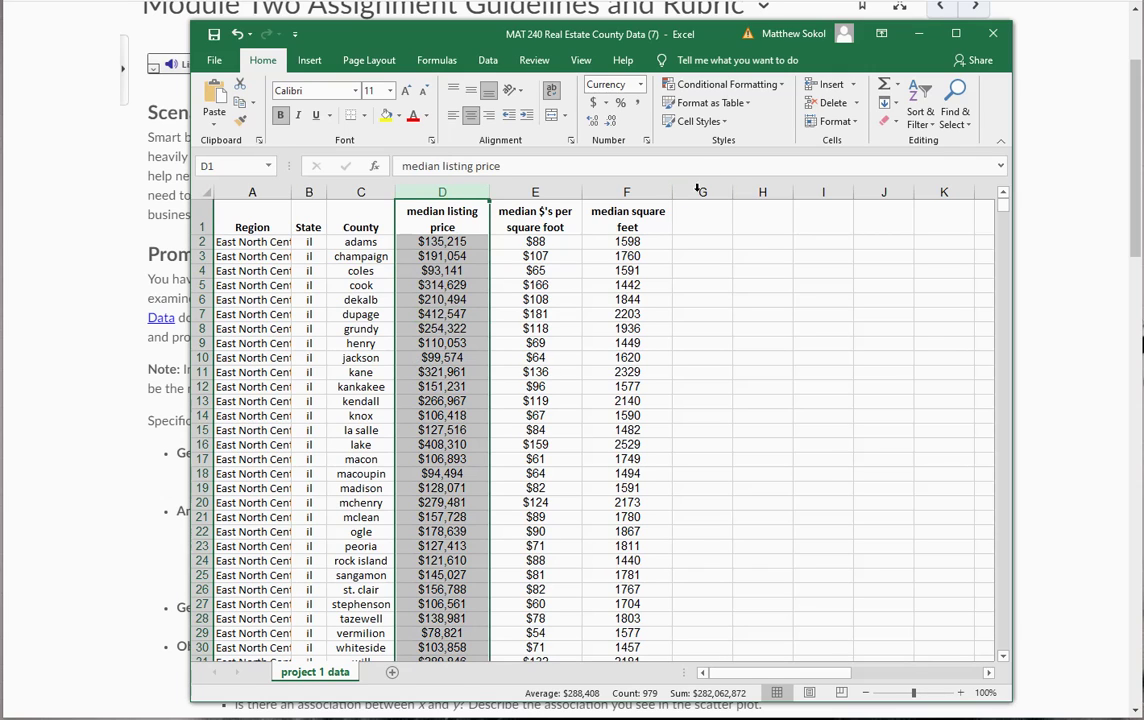
{"action": "left_click", "coordinate": [622, 192]}
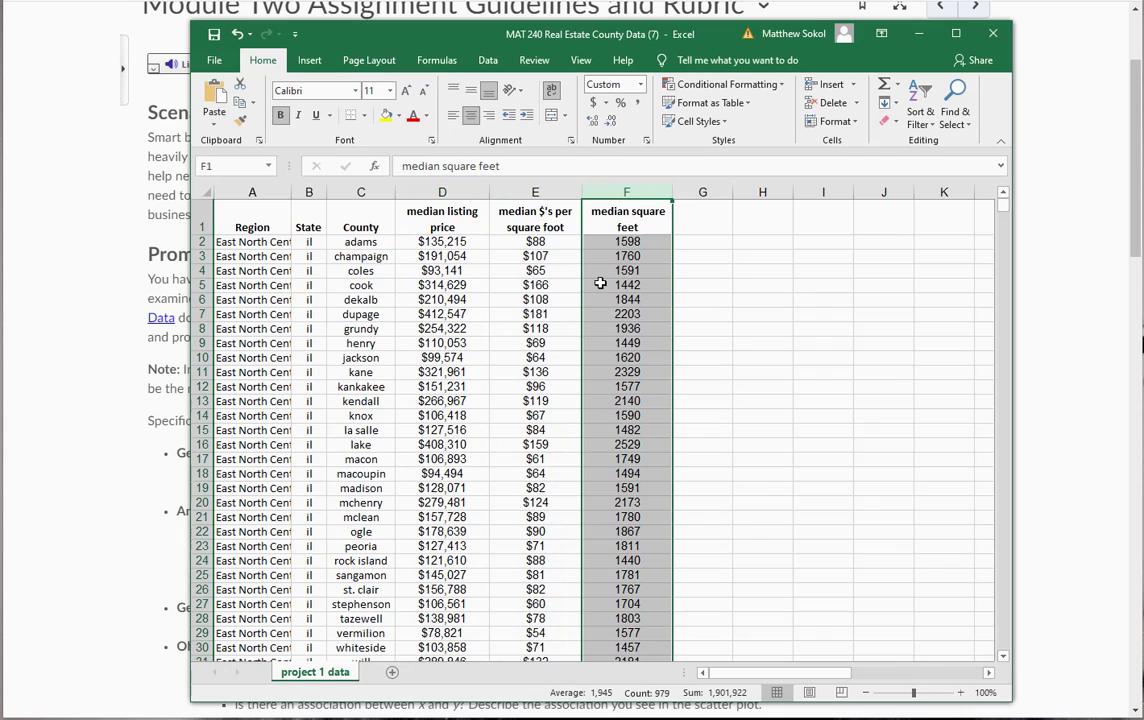
{"action": "left_click", "coordinate": [532, 192]}
{"action": "right_click", "coordinate": [536, 197]}
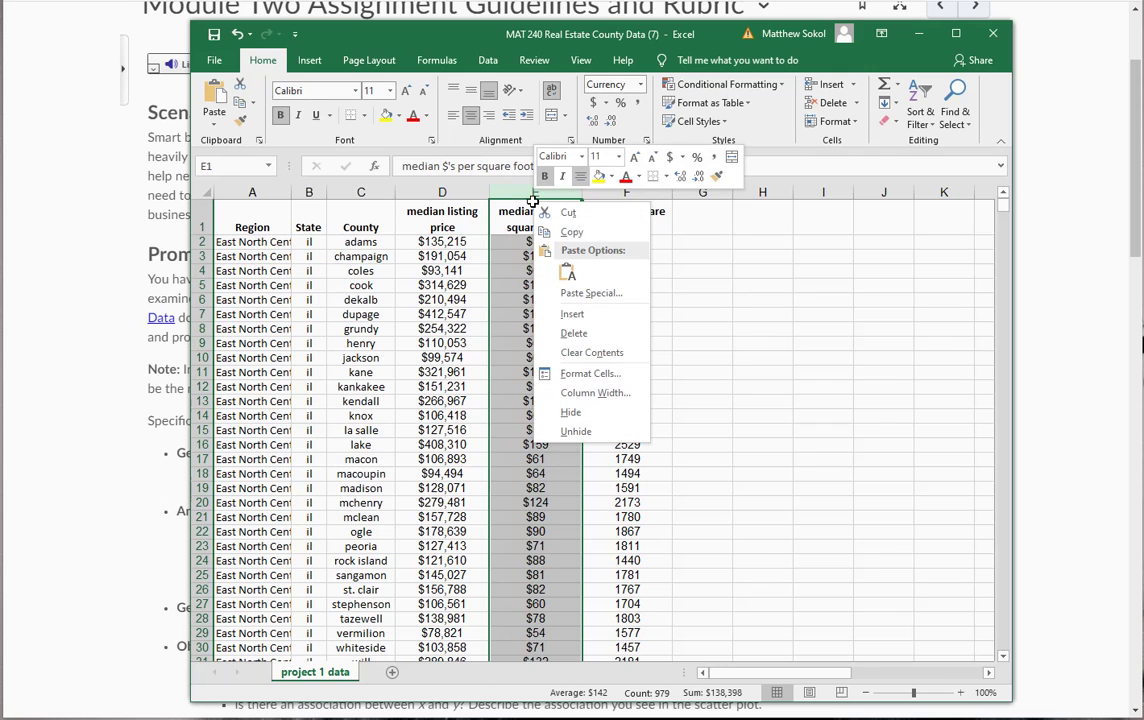
{"action": "left_click", "coordinate": [566, 336]}
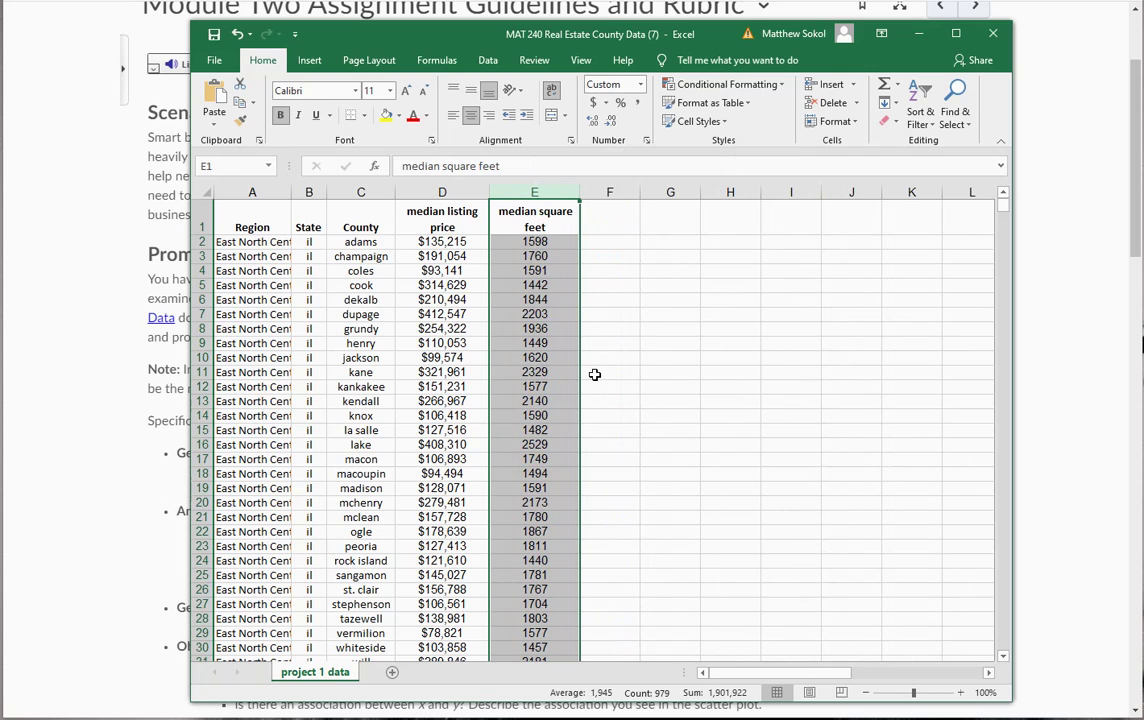
{"action": "double_click", "coordinate": [290, 188]}
{"action": "left_click", "coordinate": [285, 192]}
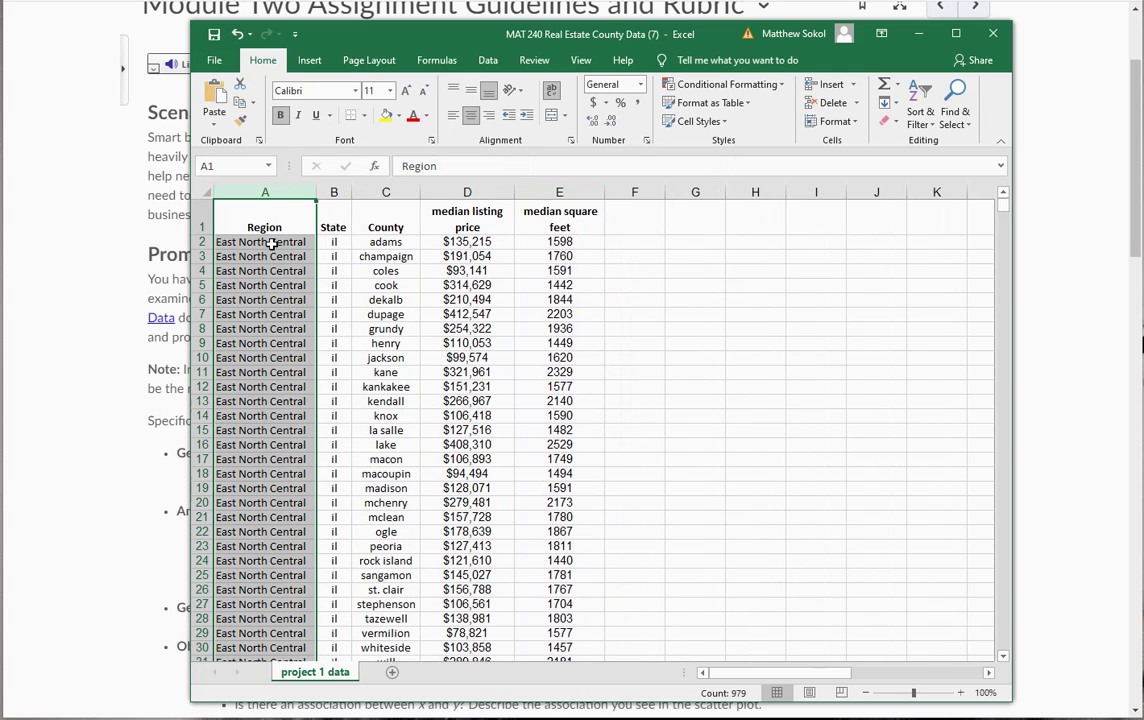
- Scroll through the data to locate the West South Central rows starting at row 866
{"action": "left_click", "coordinate": [266, 314]}
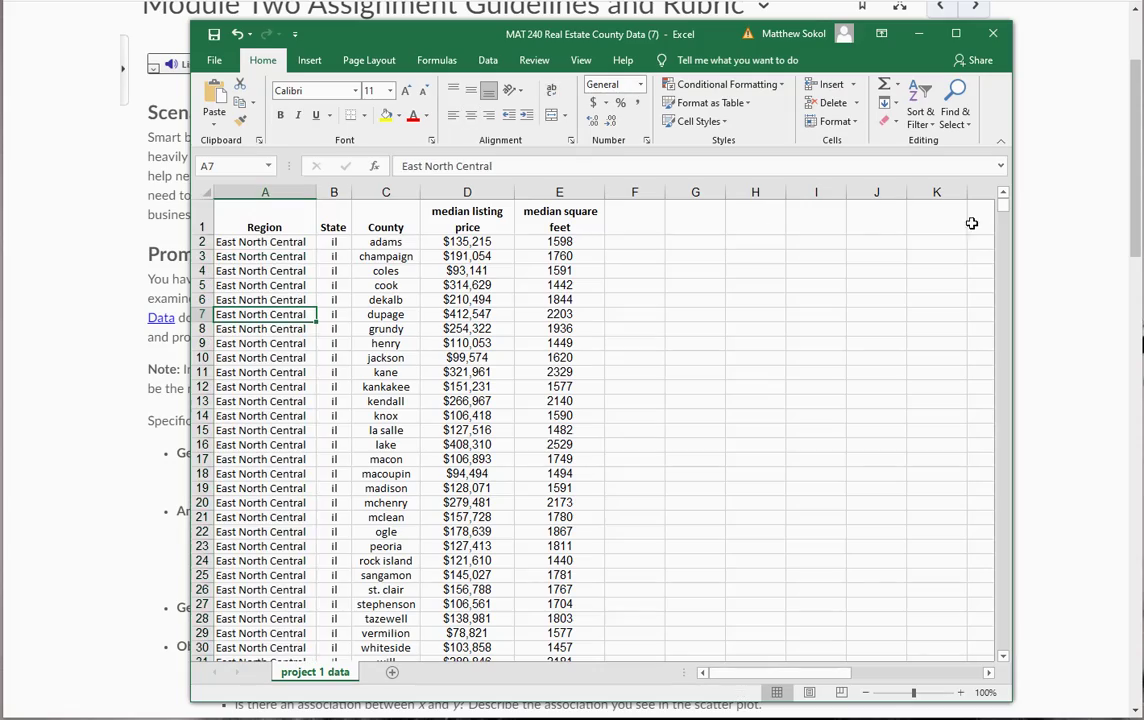
{"action": "left_click_drag", "start_coordinate": [1005, 210], "coordinate": [1004, 654]}
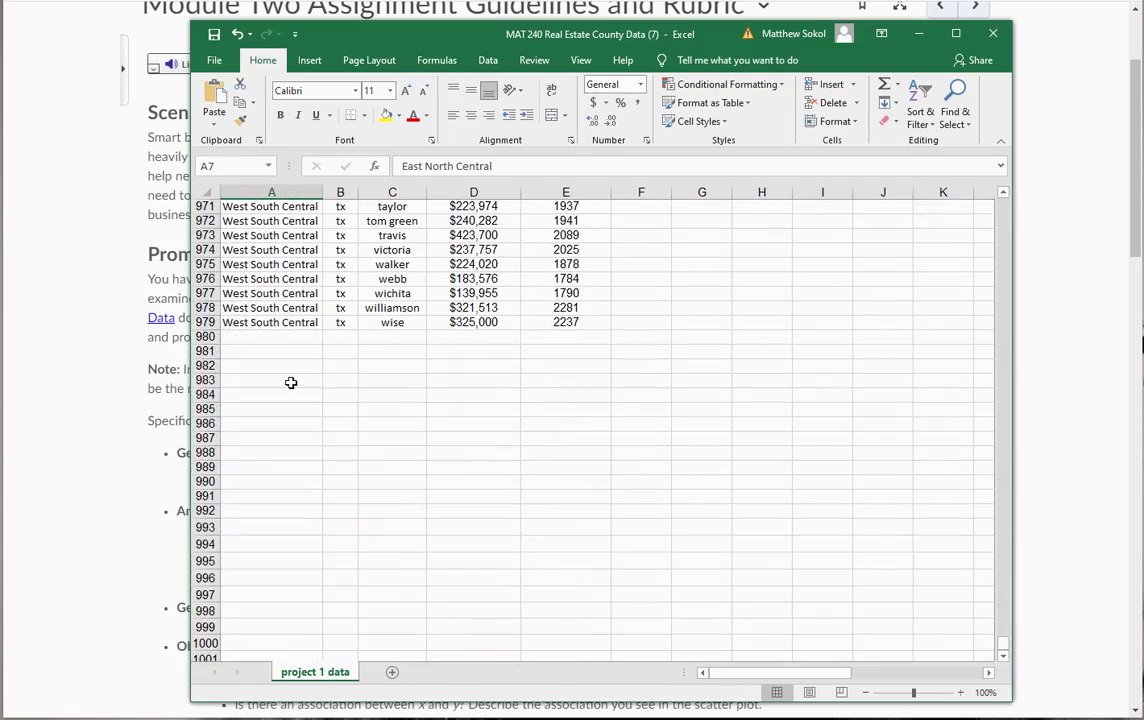
{"action": "scroll", "coordinate": [266, 395], "scroll_direction": "up", "scroll_amount": 2}
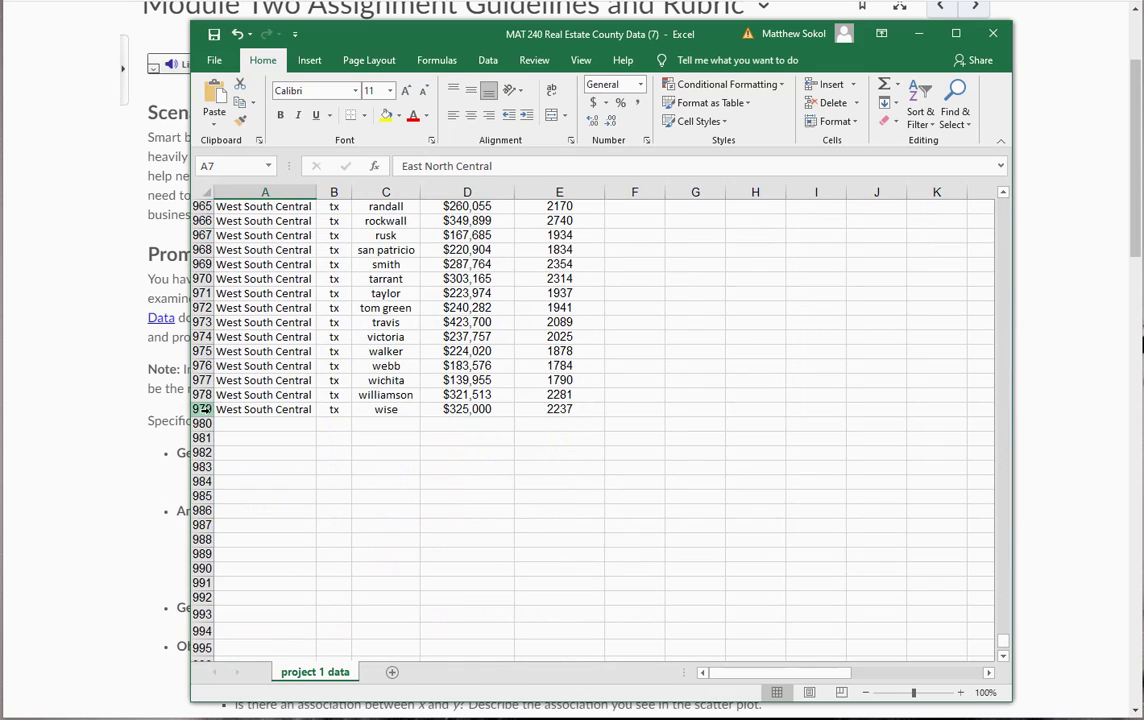
{"action": "left_click", "coordinate": [266, 409]}
{"action": "key", "text": "ctrl+shift+Right"}
{"action": "scroll", "coordinate": [273, 424], "scroll_direction": "up", "scroll_amount": 1}
{"action": "scroll", "coordinate": [265, 440], "scroll_direction": "up", "scroll_amount": 18}
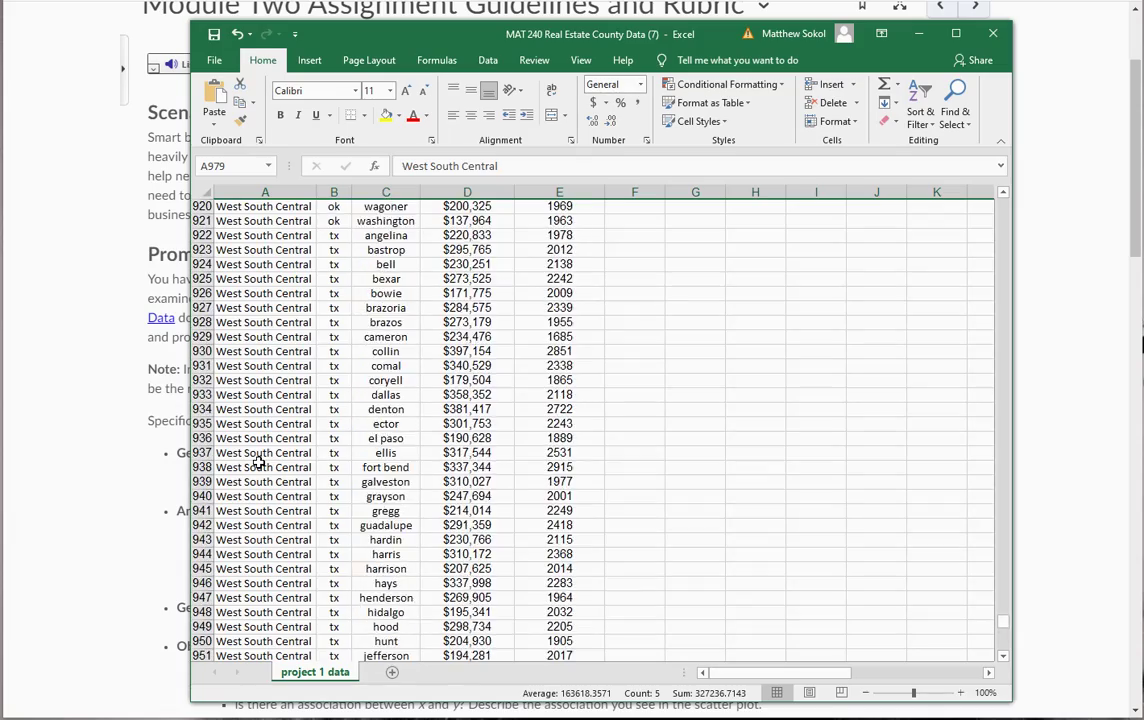
{"action": "scroll", "coordinate": [258, 460], "scroll_direction": "up", "scroll_amount": 20}
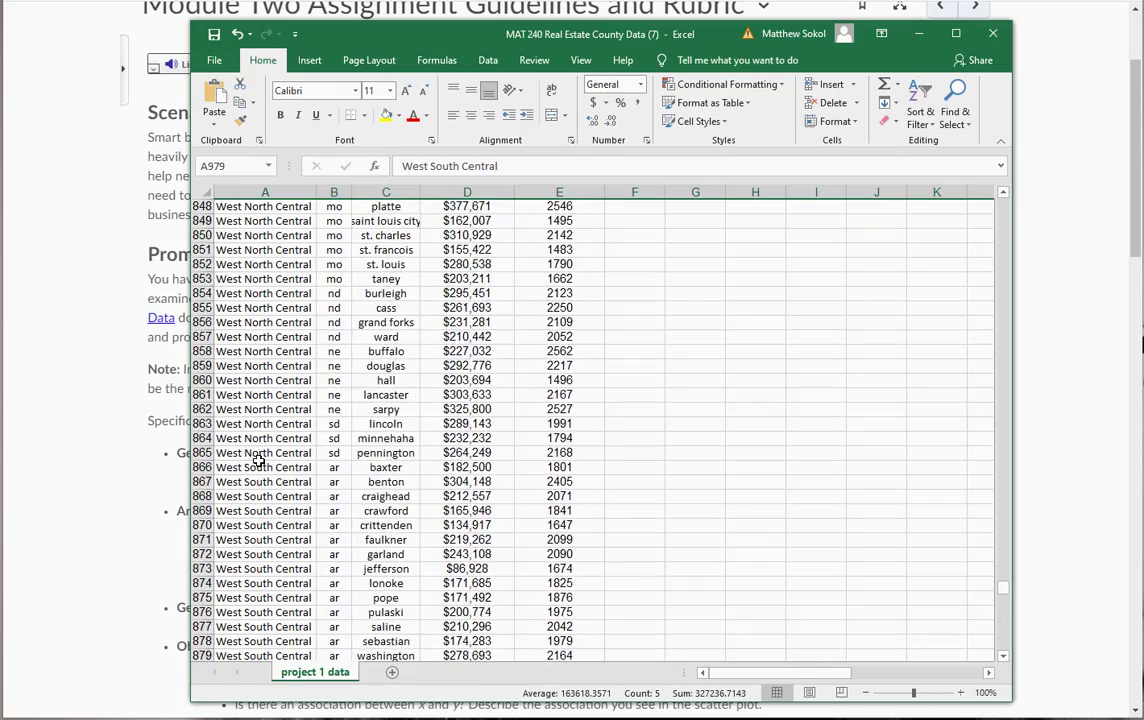
{"action": "scroll", "coordinate": [258, 460], "scroll_direction": "up", "scroll_amount": 14}
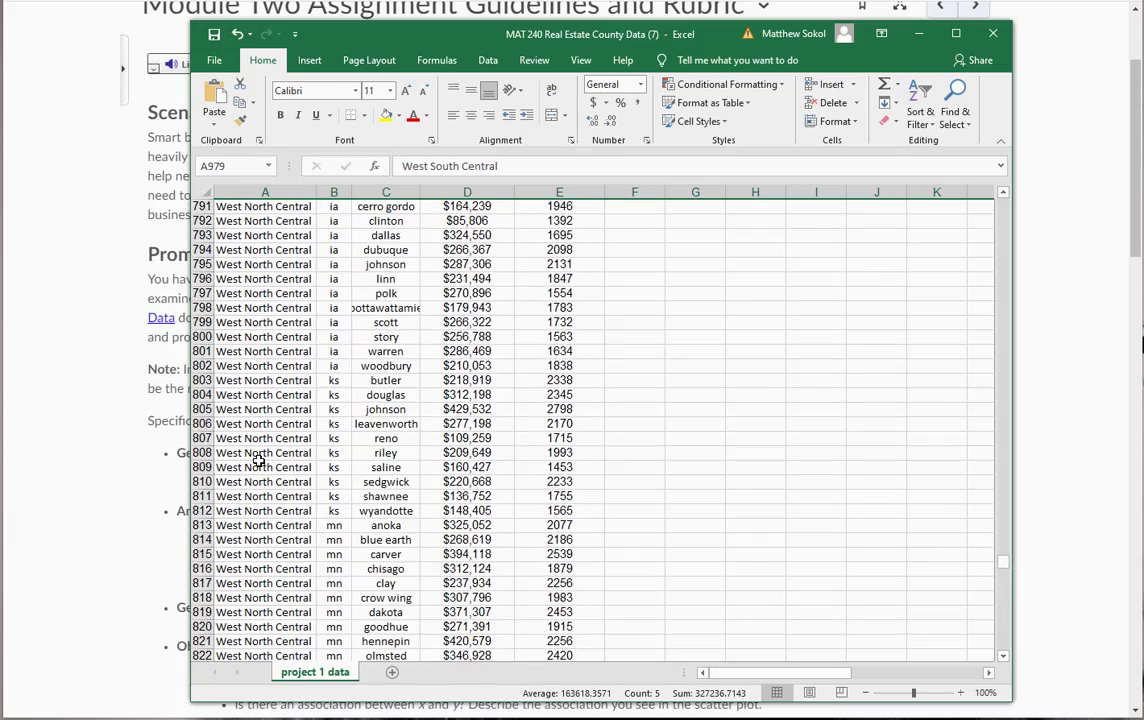
{"action": "scroll", "coordinate": [258, 460], "scroll_direction": "down", "scroll_amount": 4}
{"action": "scroll", "coordinate": [258, 460], "scroll_direction": "down", "scroll_amount": 15}
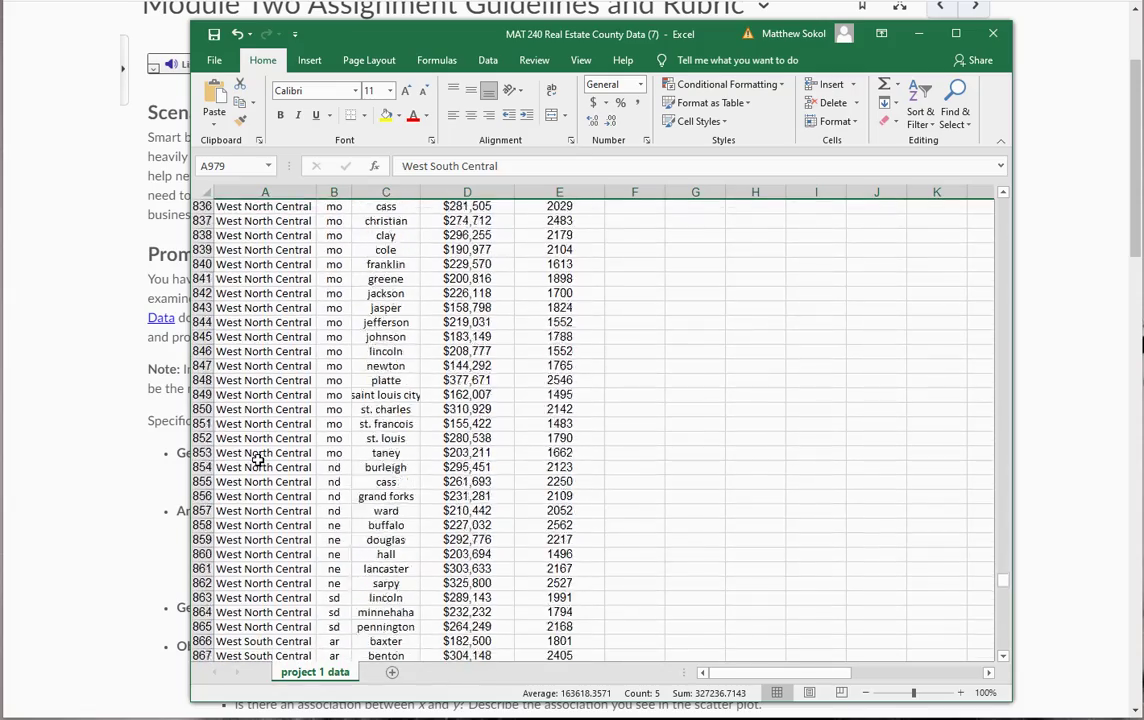
{"action": "scroll", "coordinate": [258, 460], "scroll_direction": "down", "scroll_amount": 4}
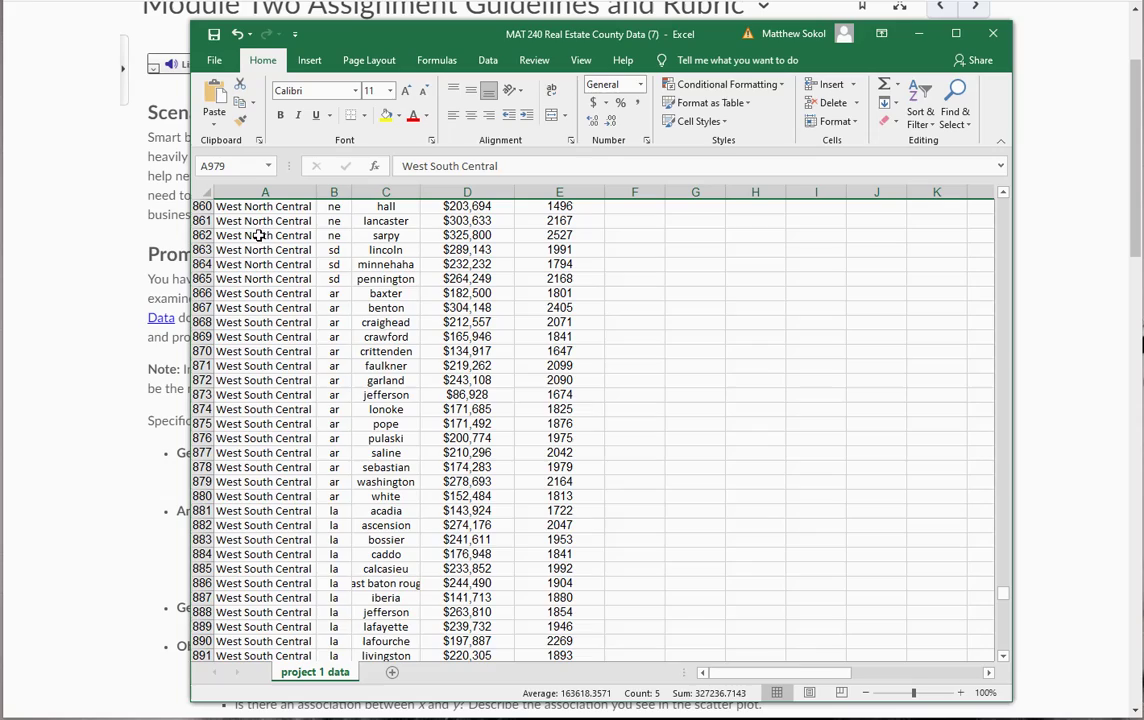
- Fill rows 866–979 with yellow, then select row 865 just above them
{"action": "left_click", "coordinate": [200, 293], "text": "shift"}
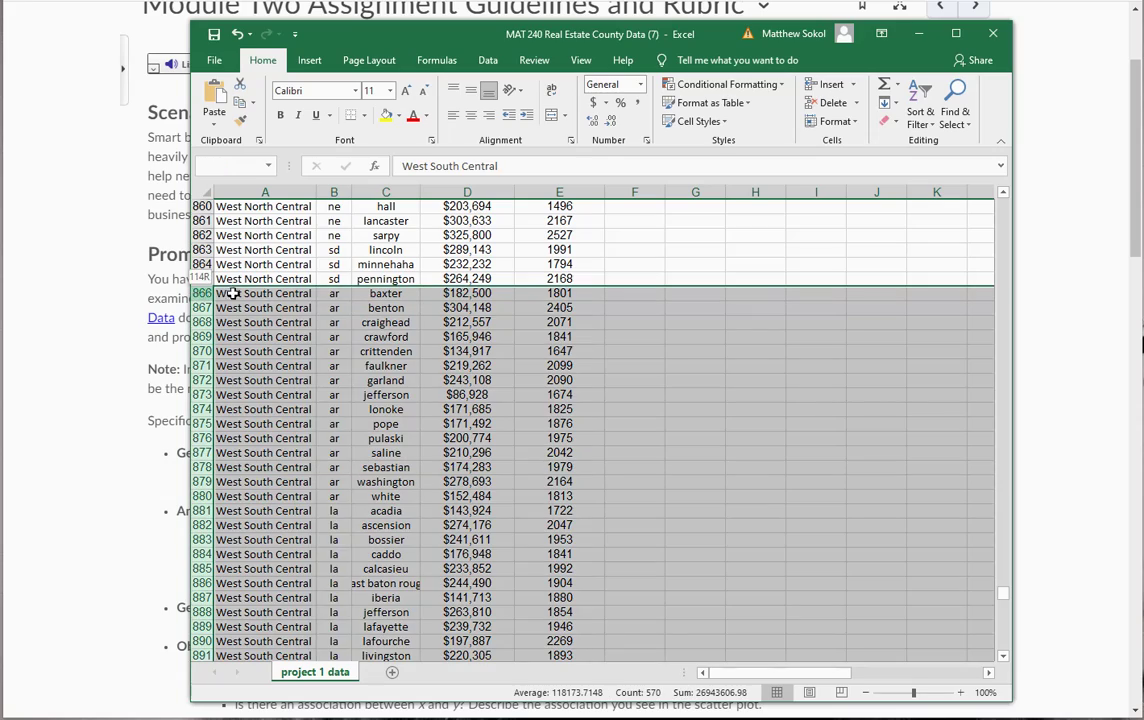
{"action": "left_click", "coordinate": [386, 115]}
{"action": "scroll", "coordinate": [282, 279], "scroll_direction": "down", "scroll_amount": 20}
{"action": "scroll", "coordinate": [282, 279], "scroll_direction": "up", "scroll_amount": 20}
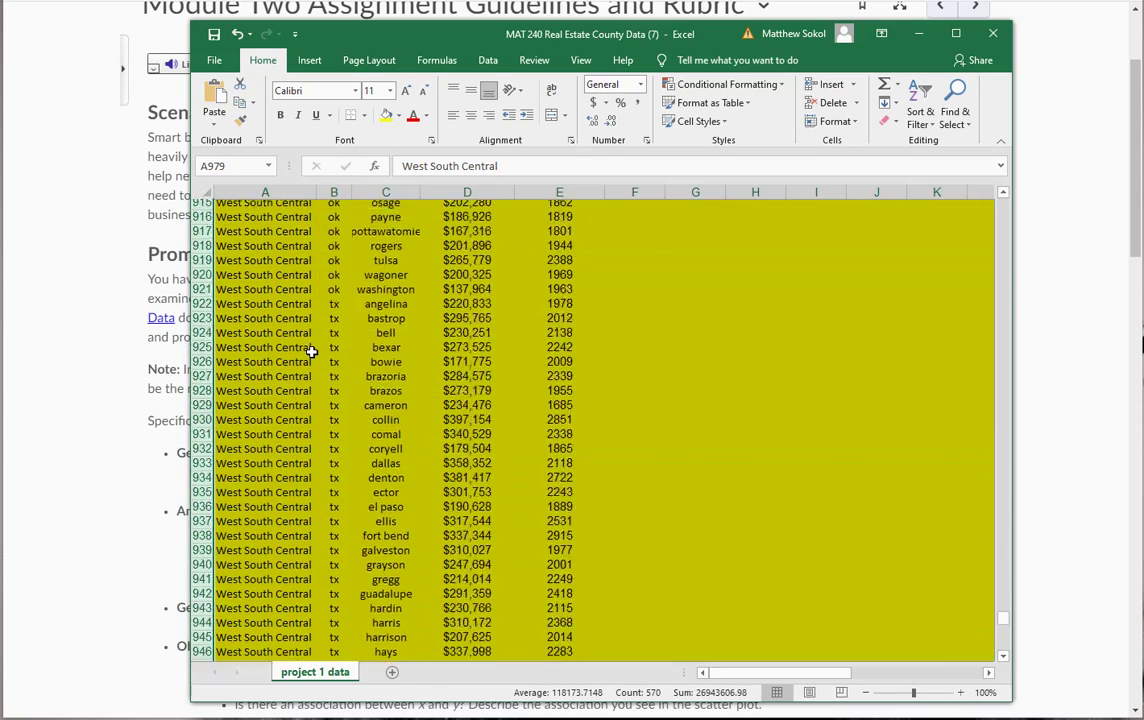
{"action": "scroll", "coordinate": [312, 352], "scroll_direction": "up", "scroll_amount": 9}
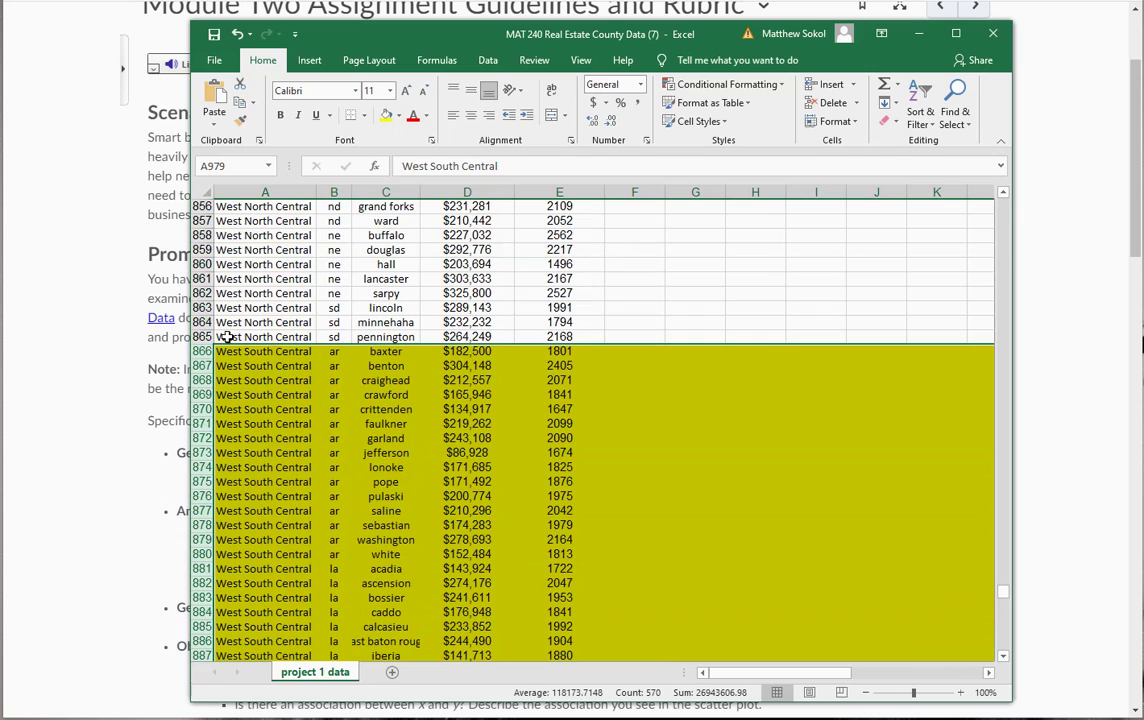
{"action": "left_click", "coordinate": [200, 336]}
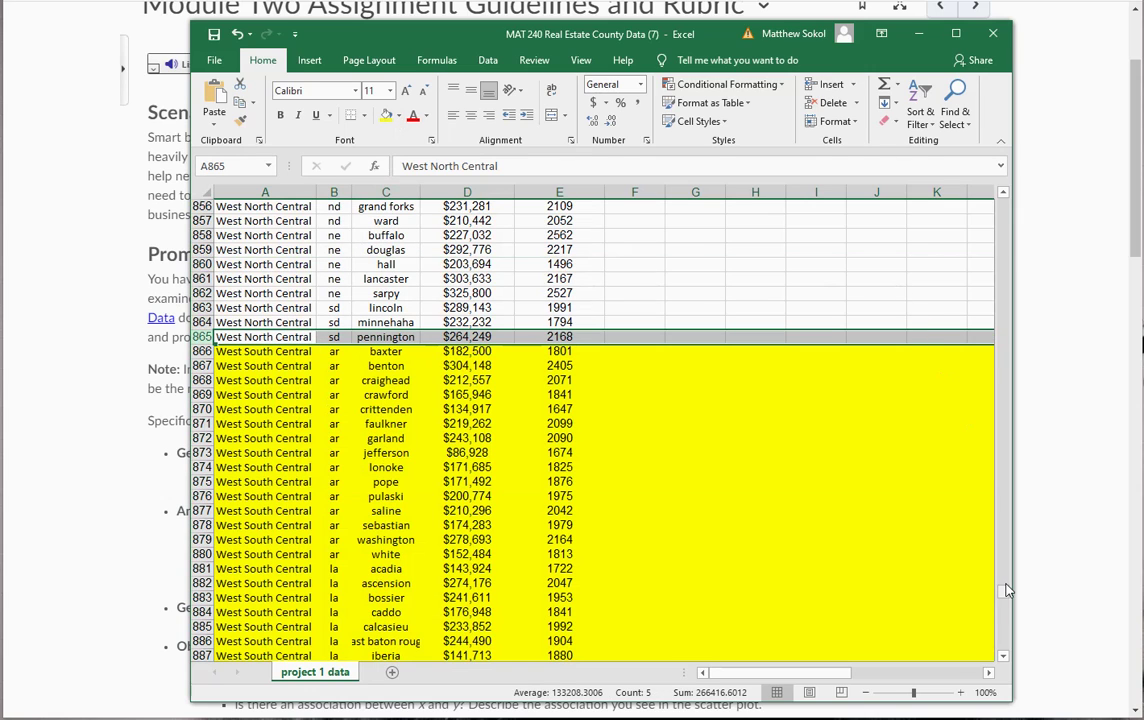
{"action": "left_click_drag", "start_coordinate": [1004, 592], "coordinate": [1004, 203]}
- Delete rows 2 through 865 so only West South Central counties remain
{"action": "left_click", "coordinate": [202, 242], "text": "shift"}
{"action": "right_click", "coordinate": [226, 260]}
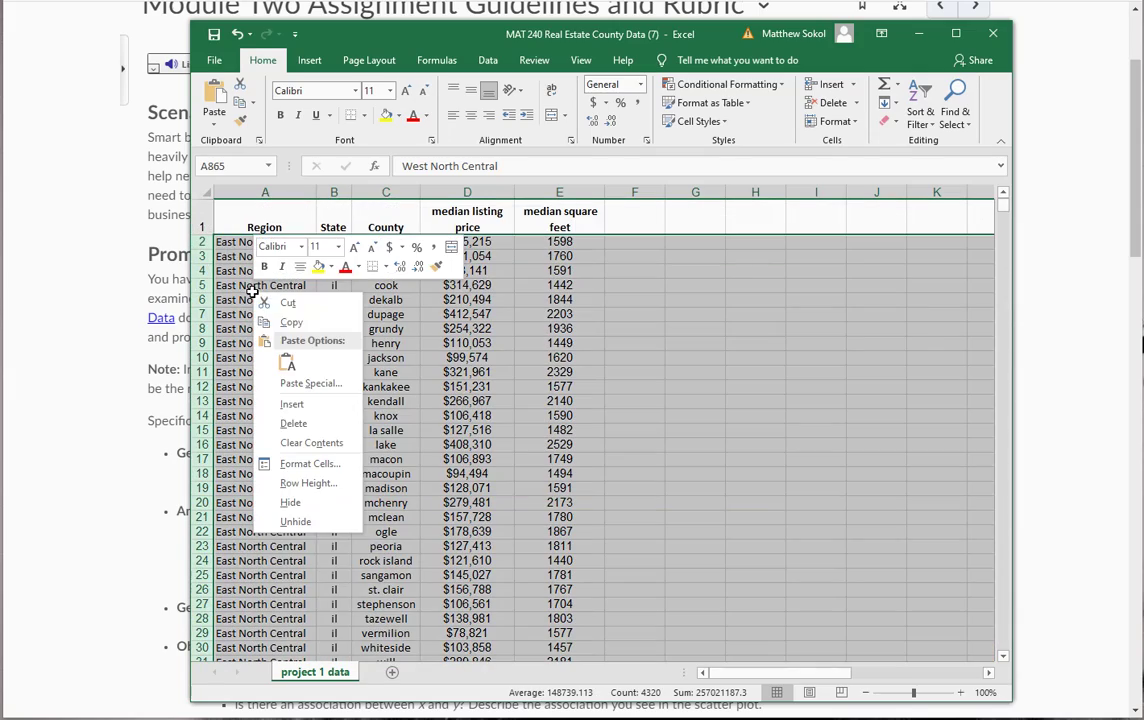
{"action": "left_click", "coordinate": [294, 424]}
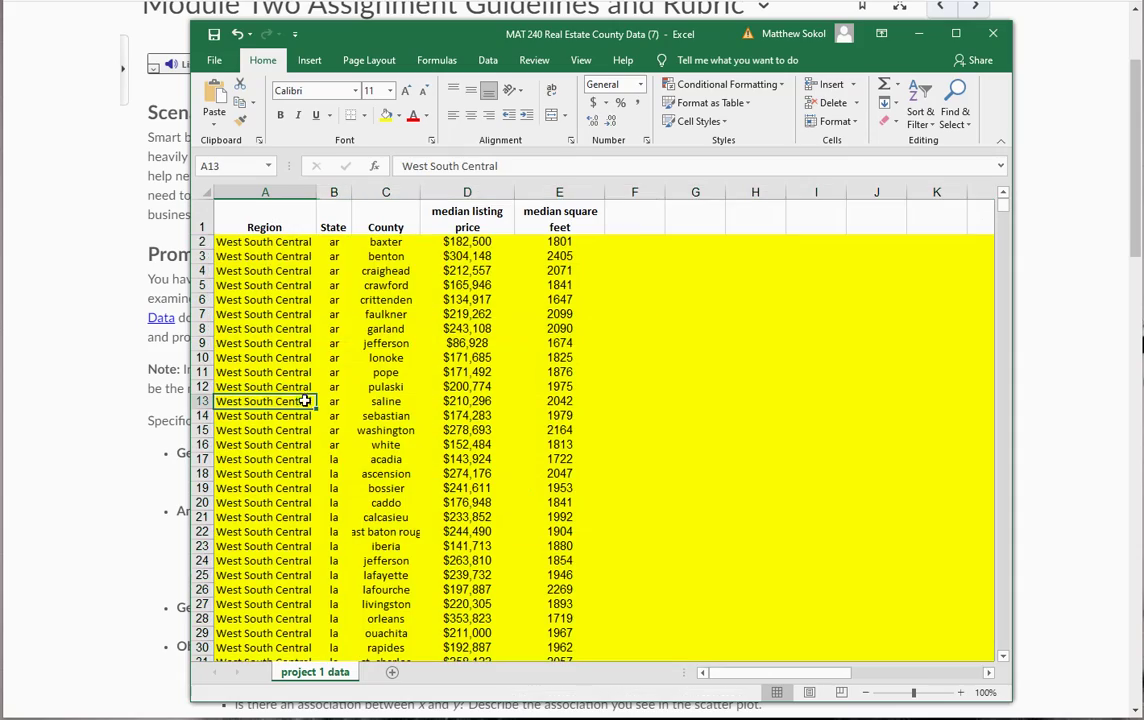
- Set rows 2–115 to No Fill to clear the yellow highlight
{"action": "left_click", "coordinate": [201, 242]}
{"action": "scroll", "coordinate": [243, 447], "scroll_direction": "down", "scroll_amount": 18}
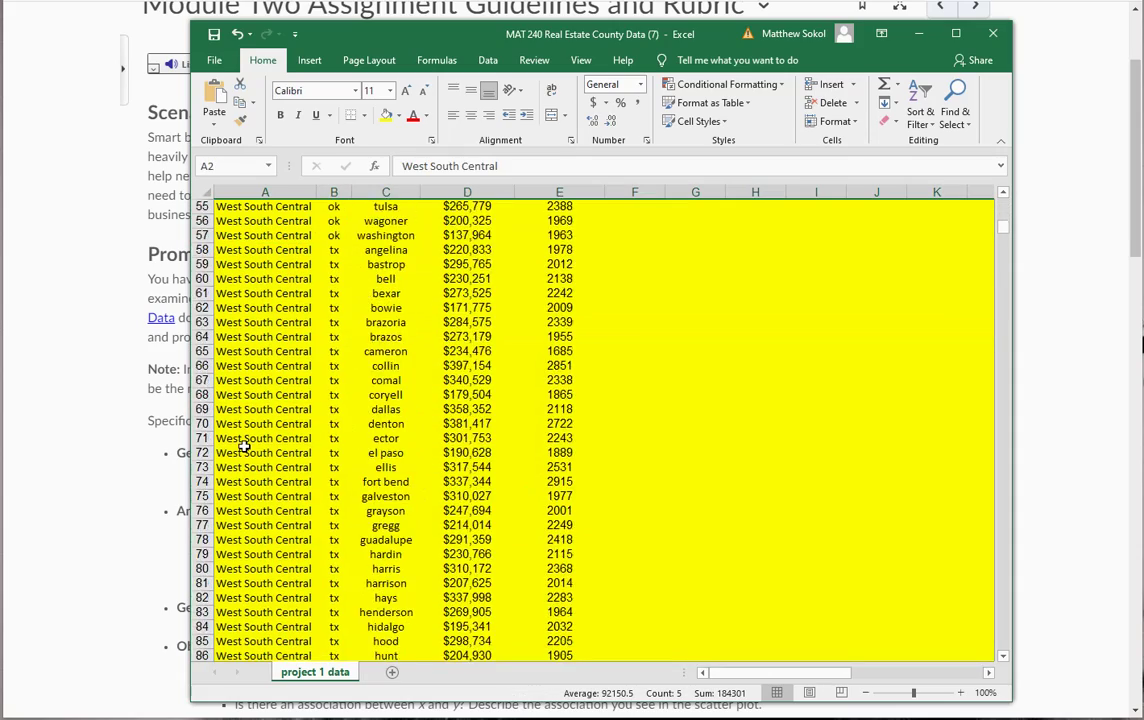
{"action": "scroll", "coordinate": [243, 447], "scroll_direction": "down", "scroll_amount": 12}
{"action": "left_click", "coordinate": [201, 554], "text": "shift"}
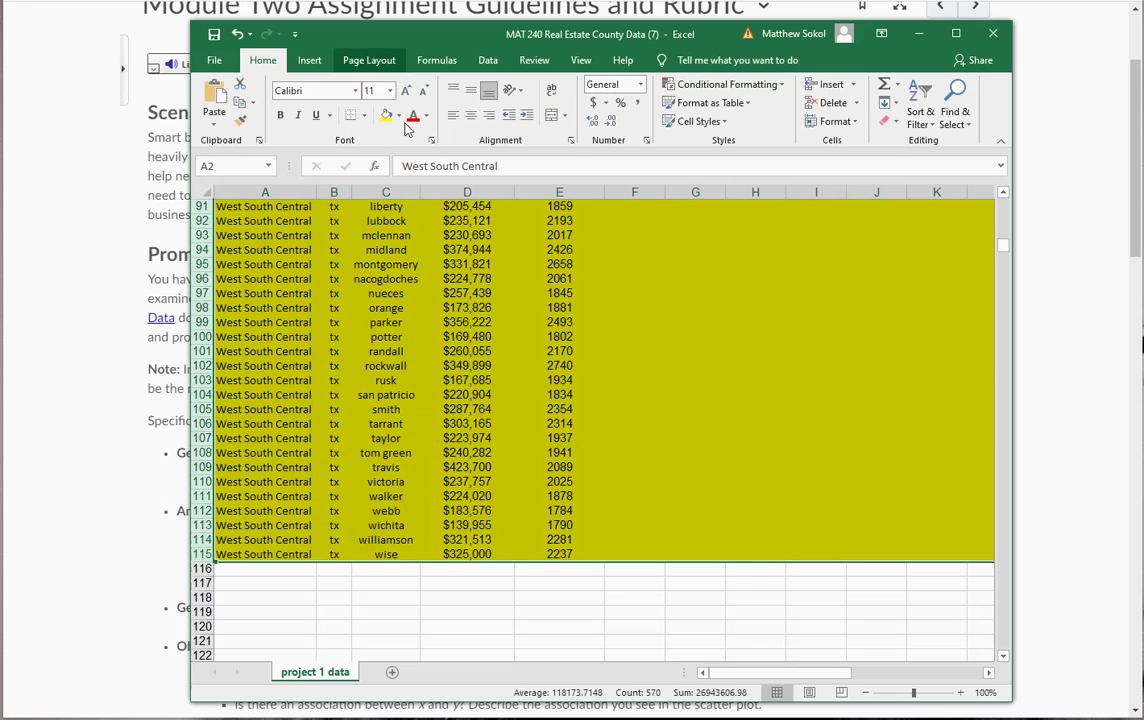
{"action": "left_click", "coordinate": [398, 115]}
{"action": "left_click", "coordinate": [405, 256]}
{"action": "scroll", "coordinate": [329, 336], "scroll_direction": "up", "scroll_amount": 20}
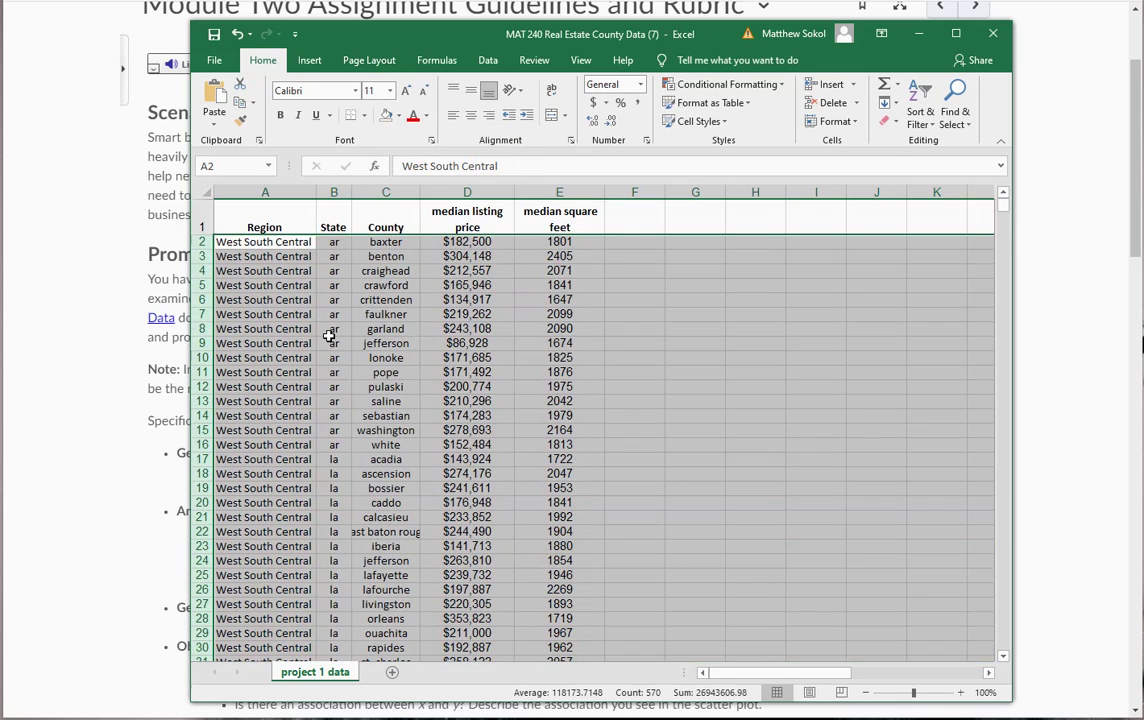
{"action": "left_click", "coordinate": [295, 286]}
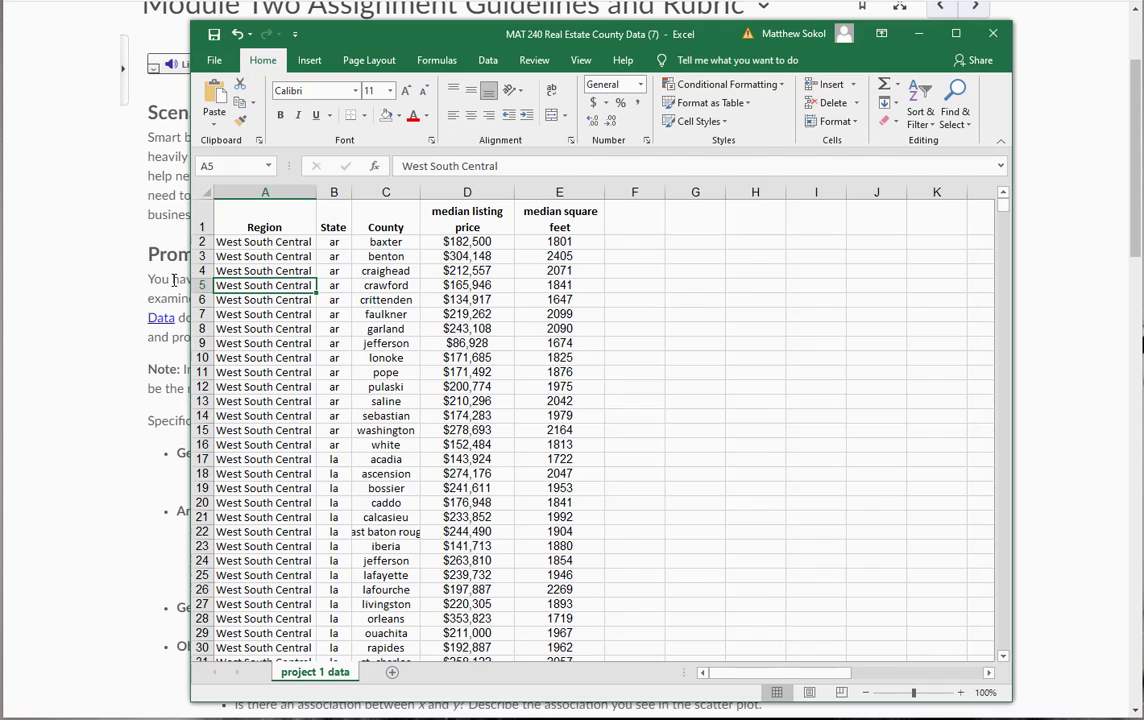
- Confirm the assignment's required sample size of 30 in the browser
{"action": "key", "text": "alt+Tab"}
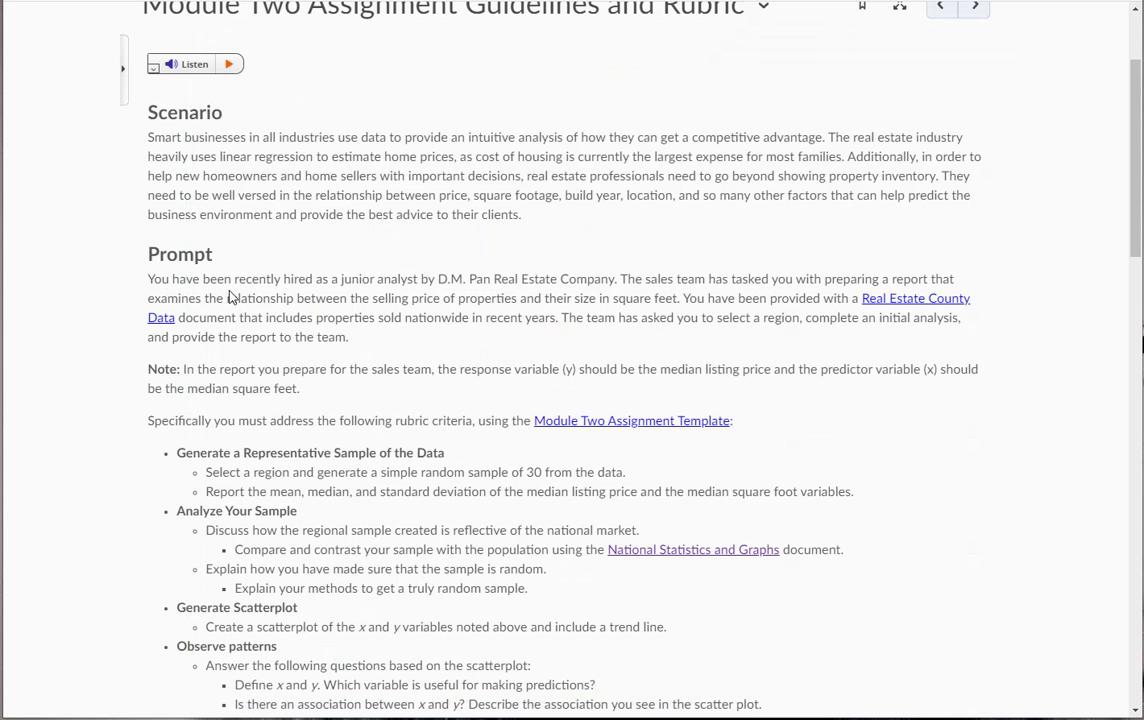
{"action": "left_click_drag", "start_coordinate": [527, 472], "coordinate": [543, 472]}
{"action": "key", "text": "alt+Tab"}
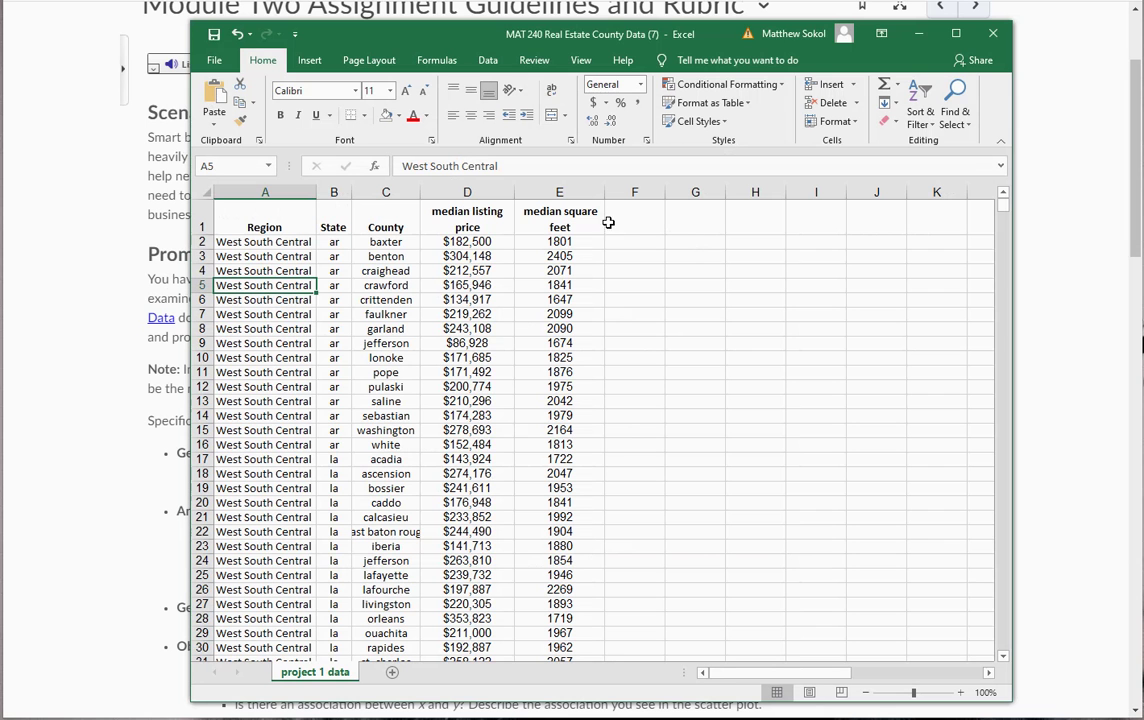
- Enter the heading 'random sample' in cell F1
{"action": "left_click", "coordinate": [620, 222]}
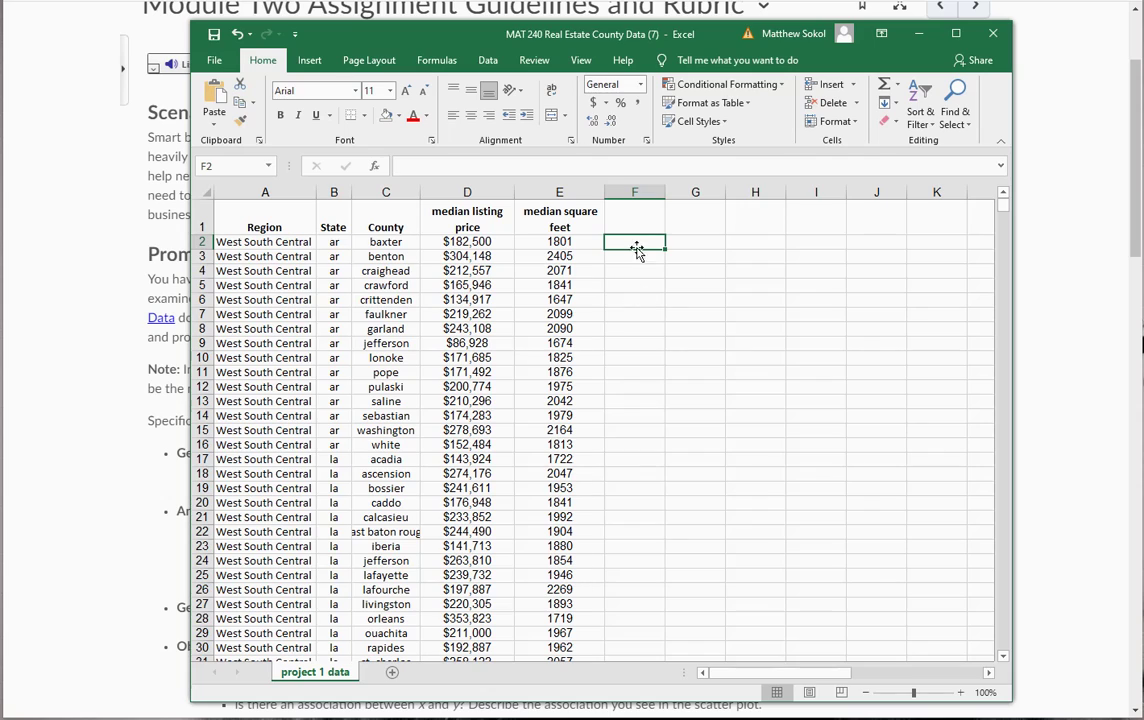
{"action": "type", "text": "random"}
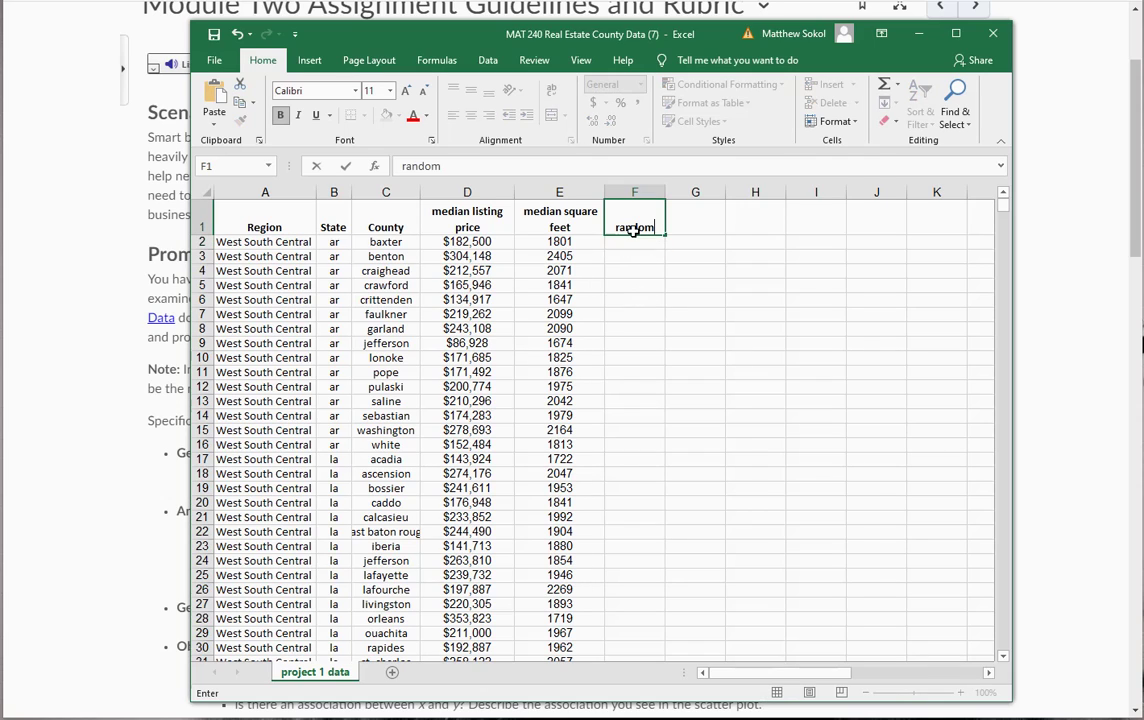
{"action": "type", "text": " sample"}
{"action": "key", "text": "Return"}
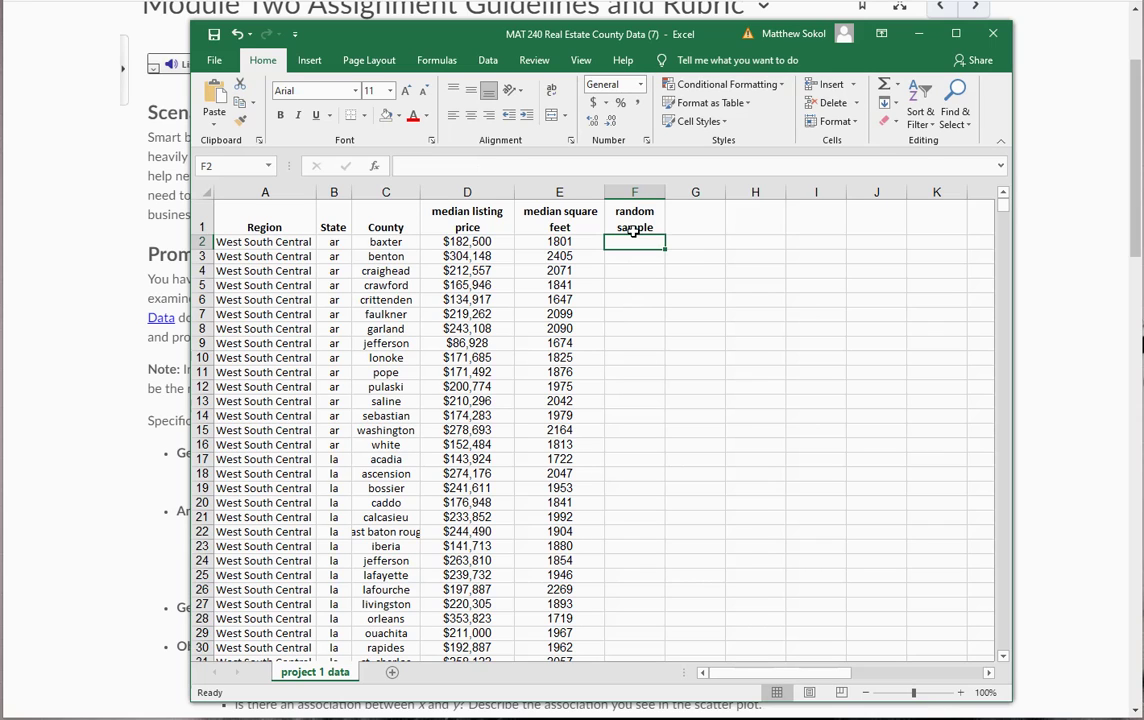
{"action": "scroll", "coordinate": [646, 312], "scroll_direction": "up", "scroll_amount": 2, "text": "ctrl"}
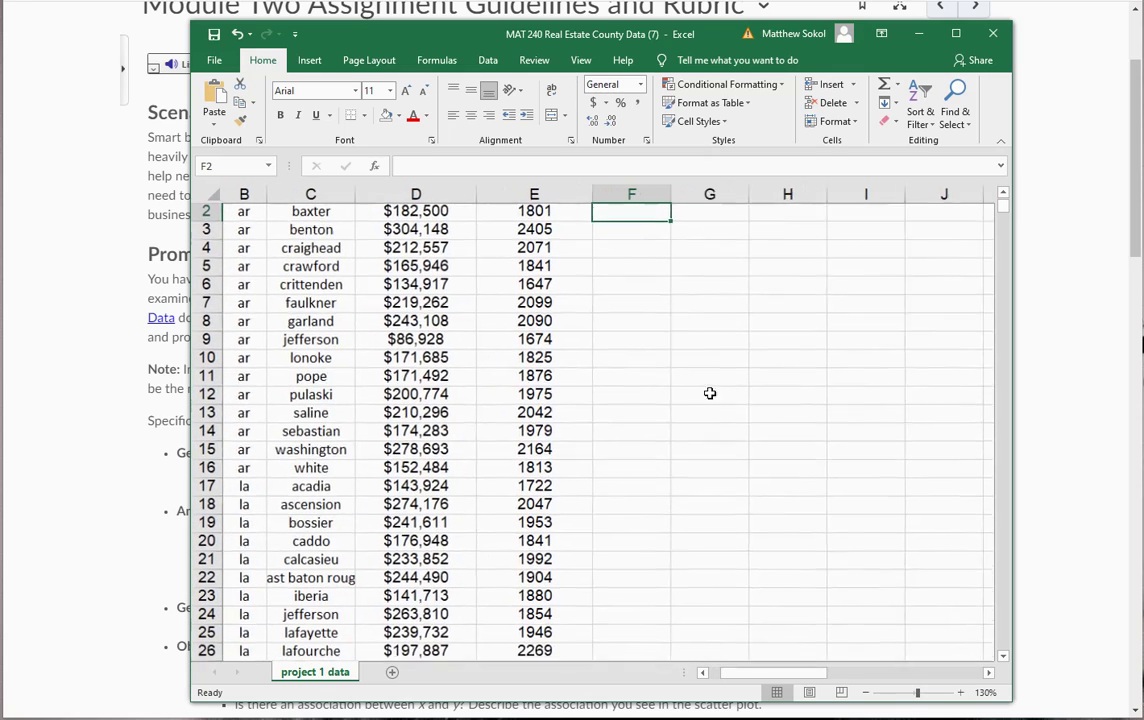
{"action": "scroll", "coordinate": [898, 216], "scroll_direction": "up", "scroll_amount": 1}
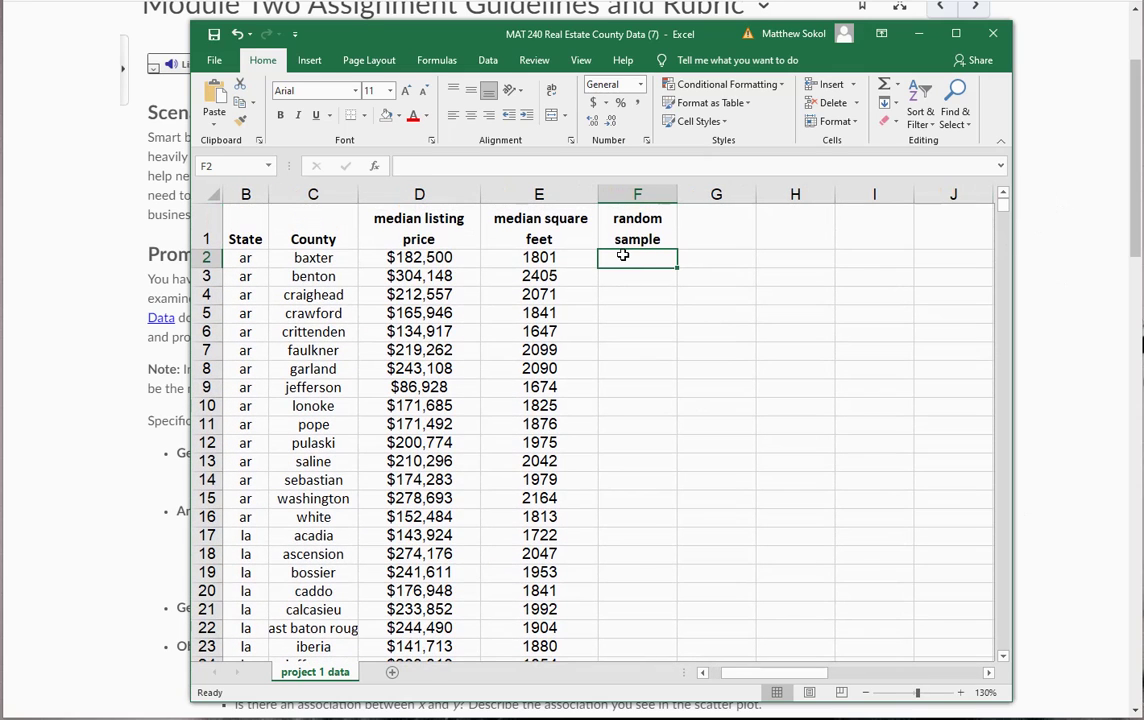
- Enter =RAND() in cell F2 and copy it
{"action": "type", "text": "=rand("}
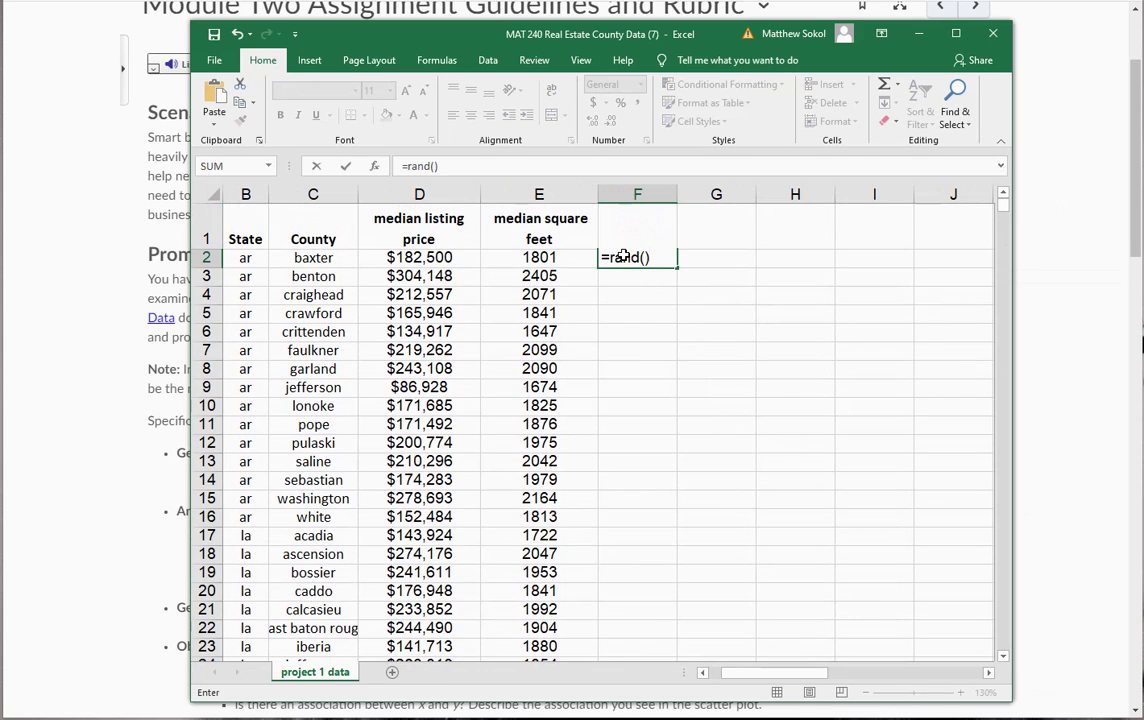
{"action": "type", "text": ")"}
{"action": "key", "text": "Return"}
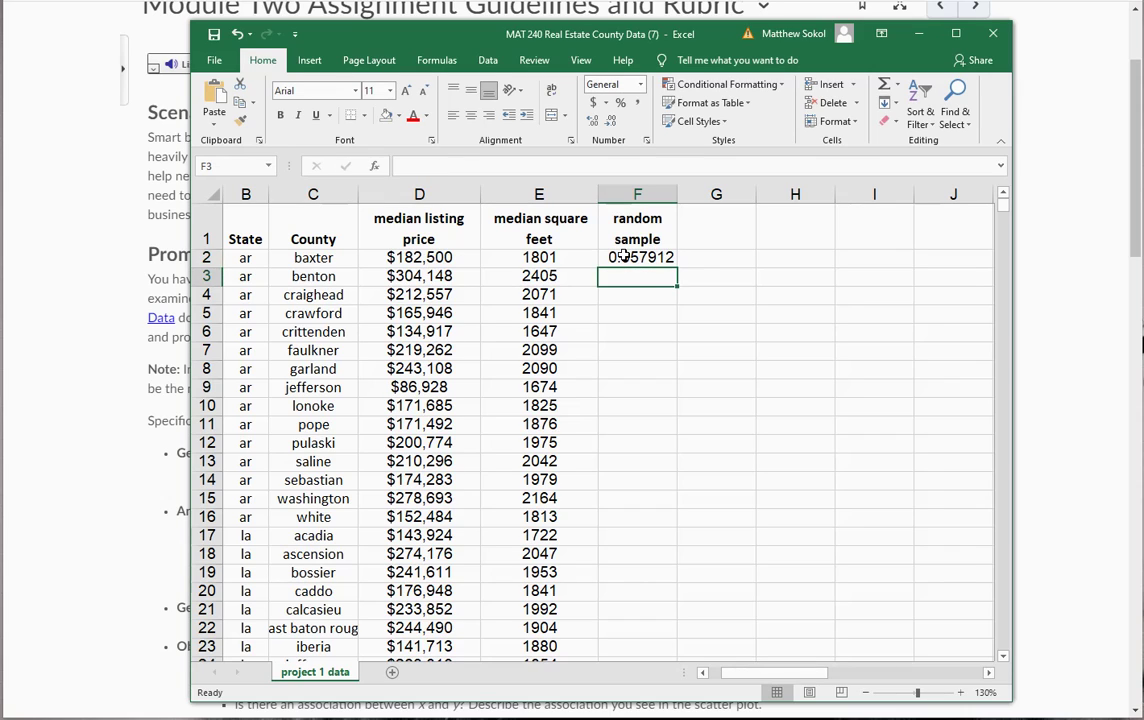
{"action": "left_click", "coordinate": [637, 258]}
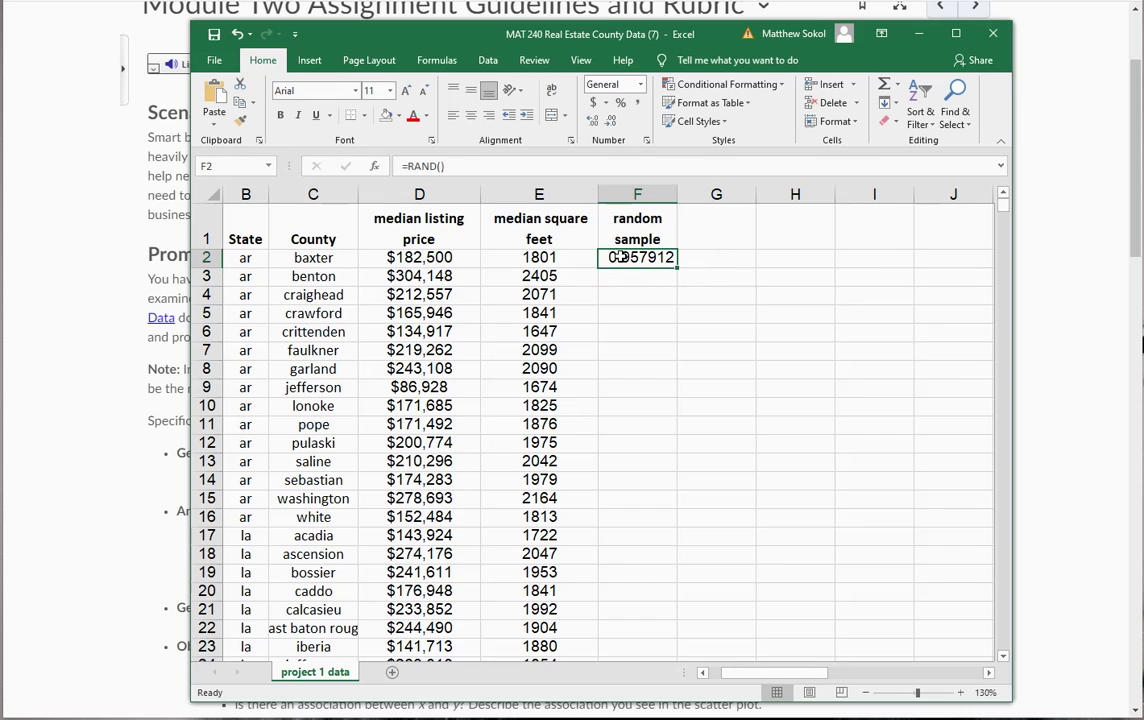
{"action": "key", "text": "ctrl+c"}
- Paste the RAND formula into F3 through F115 and select the random sample column
{"action": "left_click", "coordinate": [624, 279]}
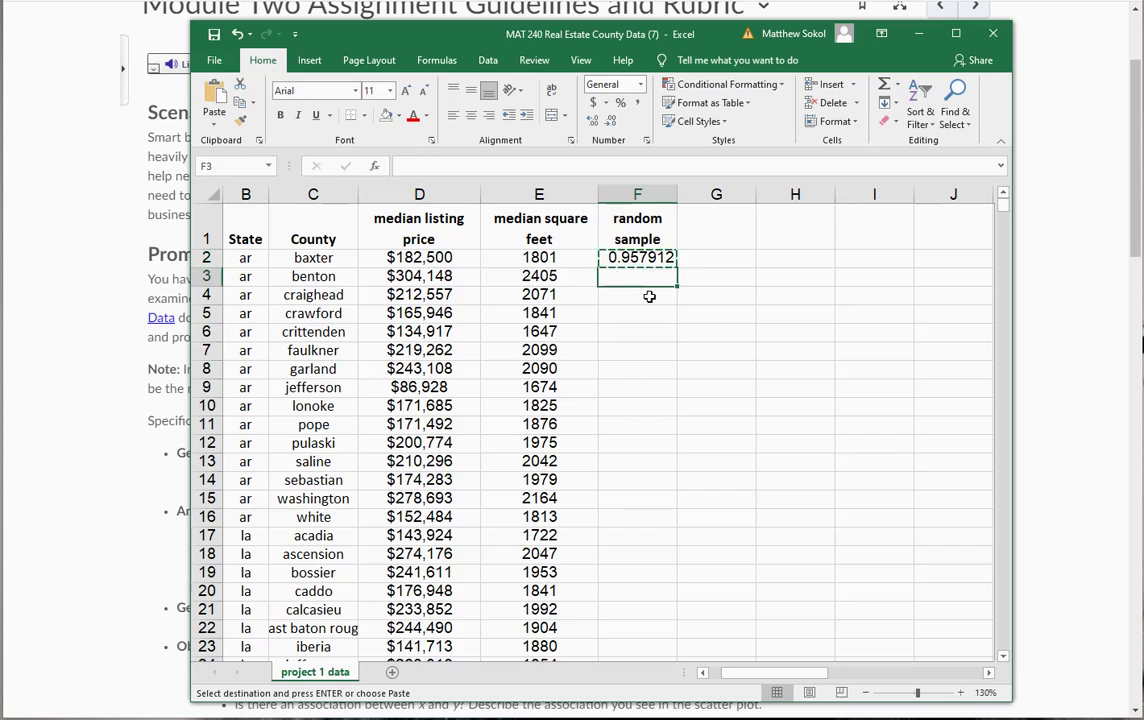
{"action": "scroll", "coordinate": [632, 285], "scroll_direction": "down", "scroll_amount": 20}
{"action": "scroll", "coordinate": [626, 350], "scroll_direction": "up", "scroll_amount": 3}
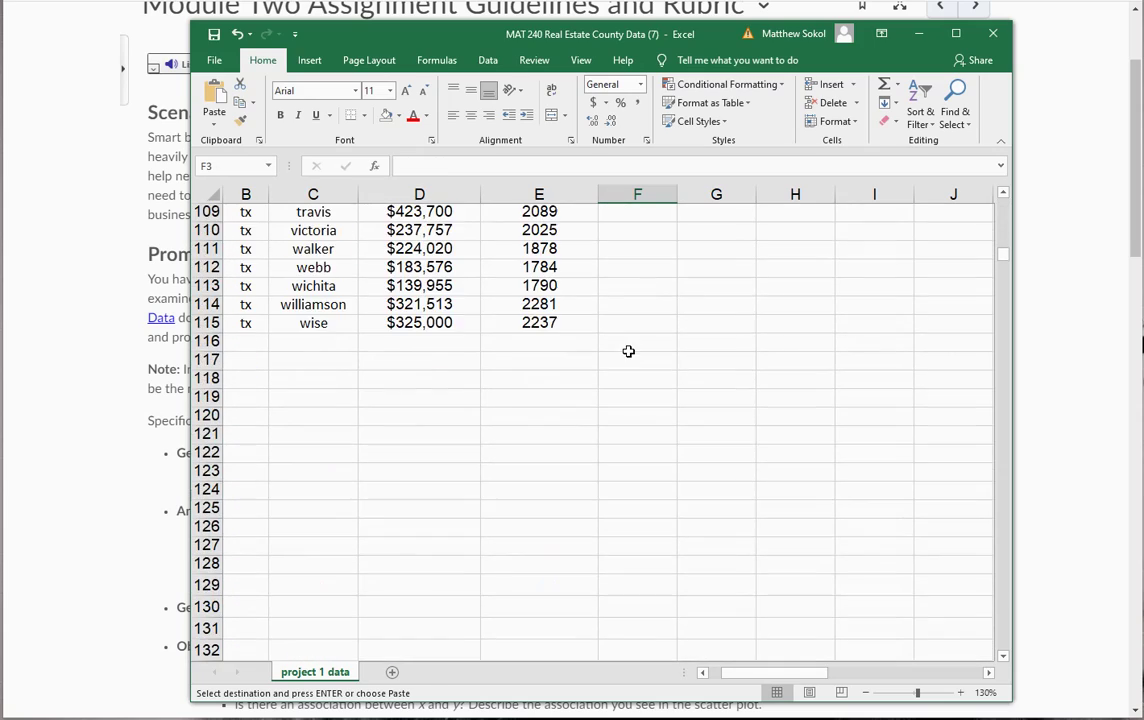
{"action": "left_click", "coordinate": [631, 322], "text": "shift"}
{"action": "key", "text": "ctrl+v"}
{"action": "scroll", "coordinate": [622, 435], "scroll_direction": "up", "scroll_amount": 1}
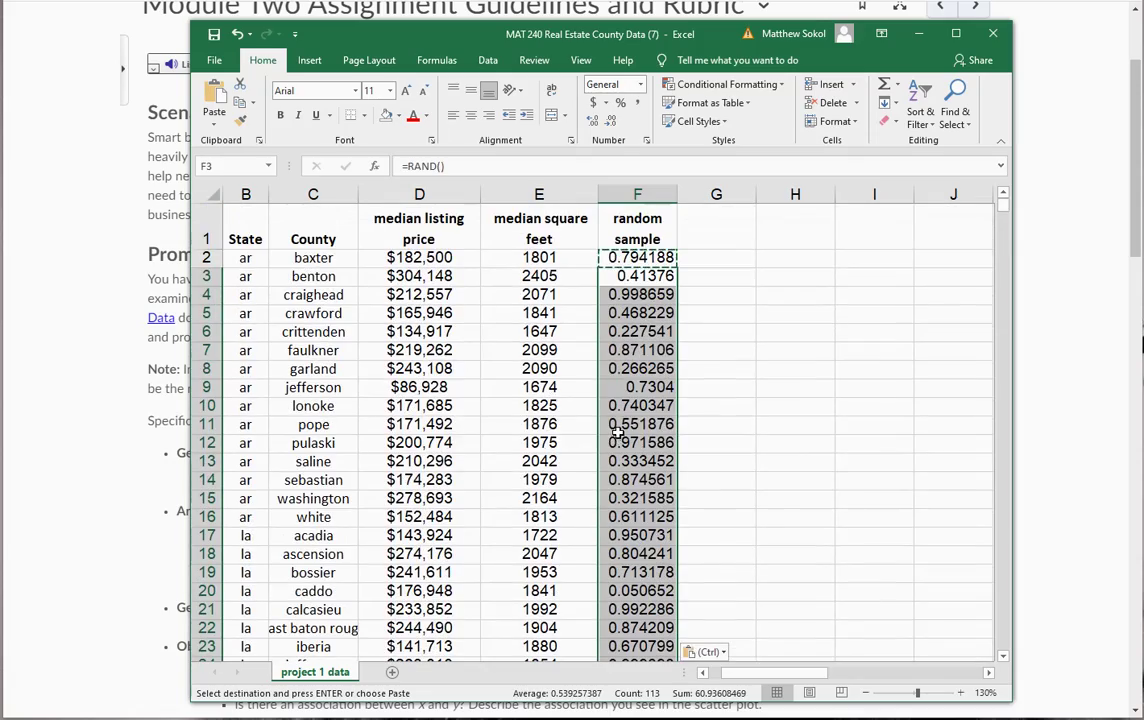
{"action": "scroll", "coordinate": [630, 410], "scroll_direction": "down", "scroll_amount": 13}
{"action": "scroll", "coordinate": [636, 391], "scroll_direction": "down", "scroll_amount": 19}
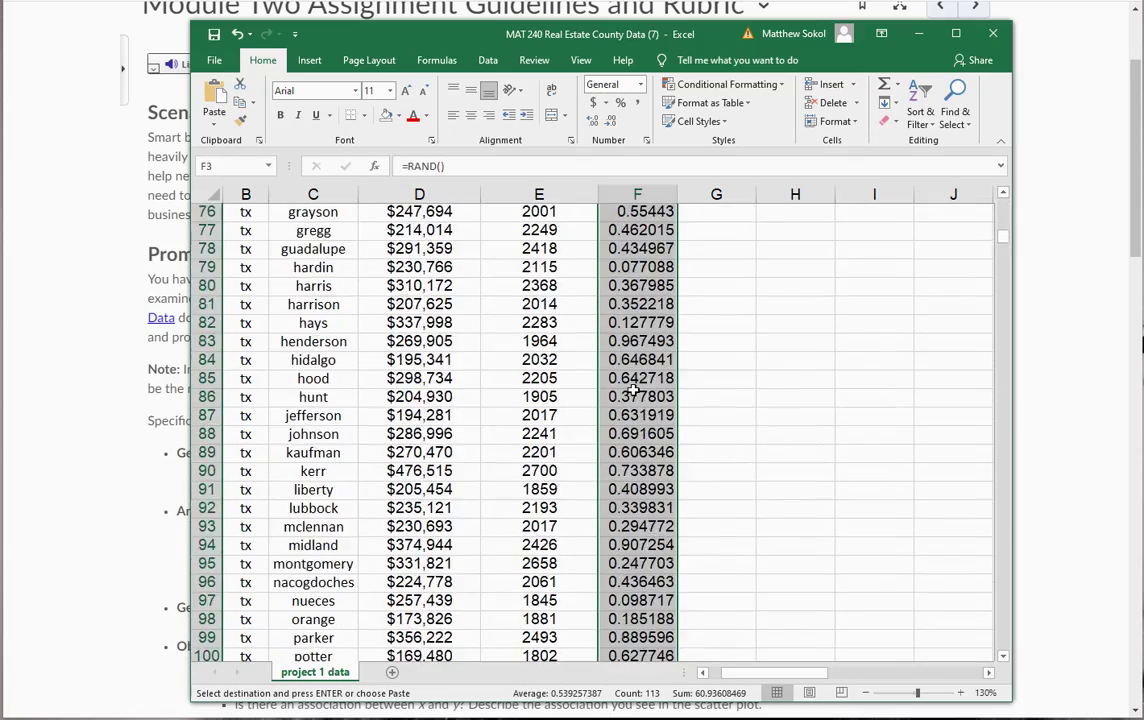
{"action": "scroll", "coordinate": [636, 390], "scroll_direction": "up", "scroll_amount": 20}
{"action": "scroll", "coordinate": [637, 388], "scroll_direction": "up", "scroll_amount": 6}
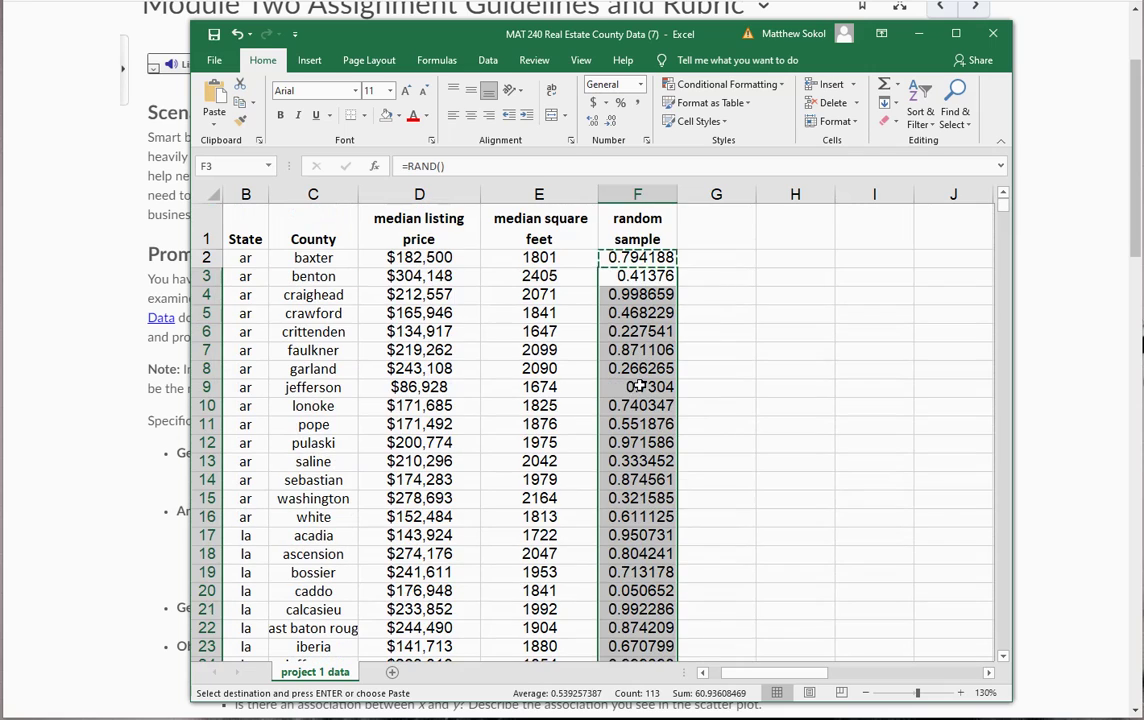
{"action": "left_click", "coordinate": [716, 276]}
{"action": "left_click", "coordinate": [637, 194]}
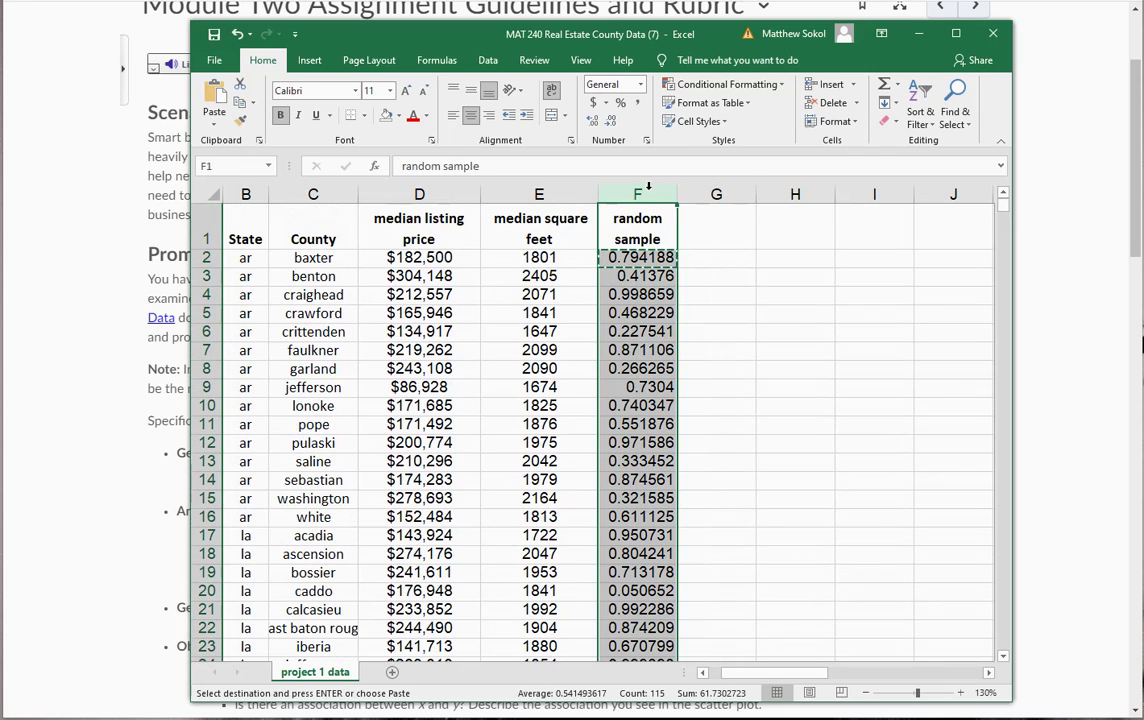
{"action": "left_click", "coordinate": [488, 60]}
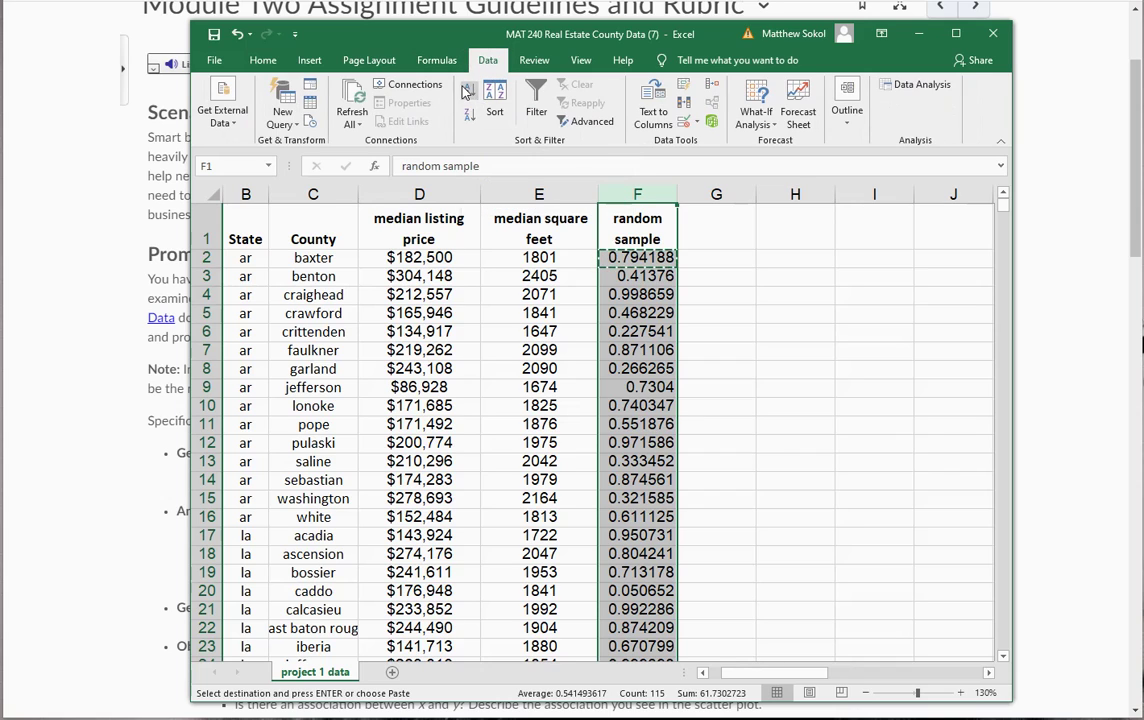
- Sort the whole table by random sample, smallest to largest with expanded selection, three times
{"action": "left_click", "coordinate": [465, 92]}
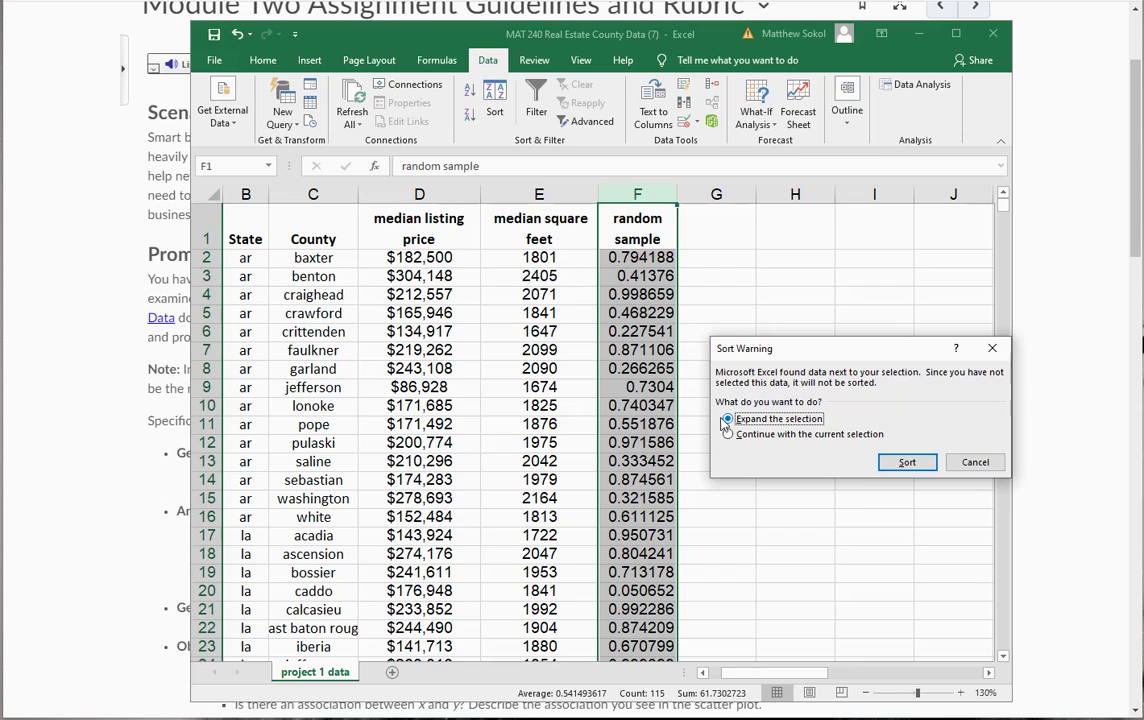
{"action": "left_click_drag", "start_coordinate": [808, 353], "coordinate": [778, 343]}
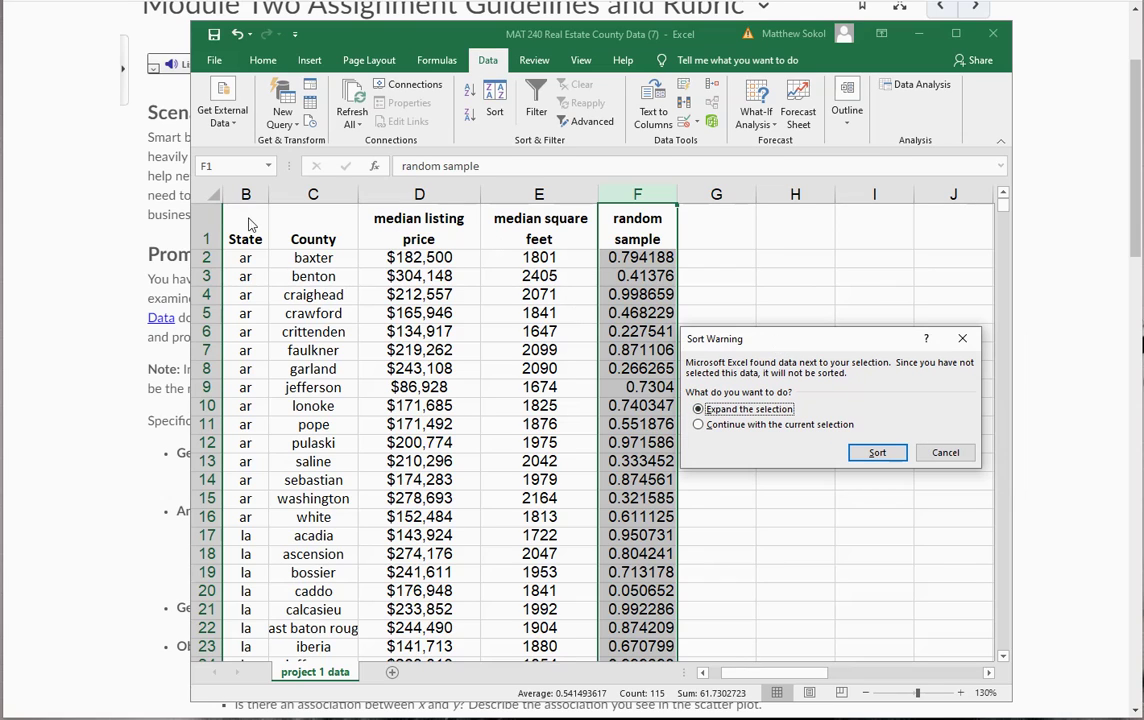
{"action": "left_click", "coordinate": [877, 452]}
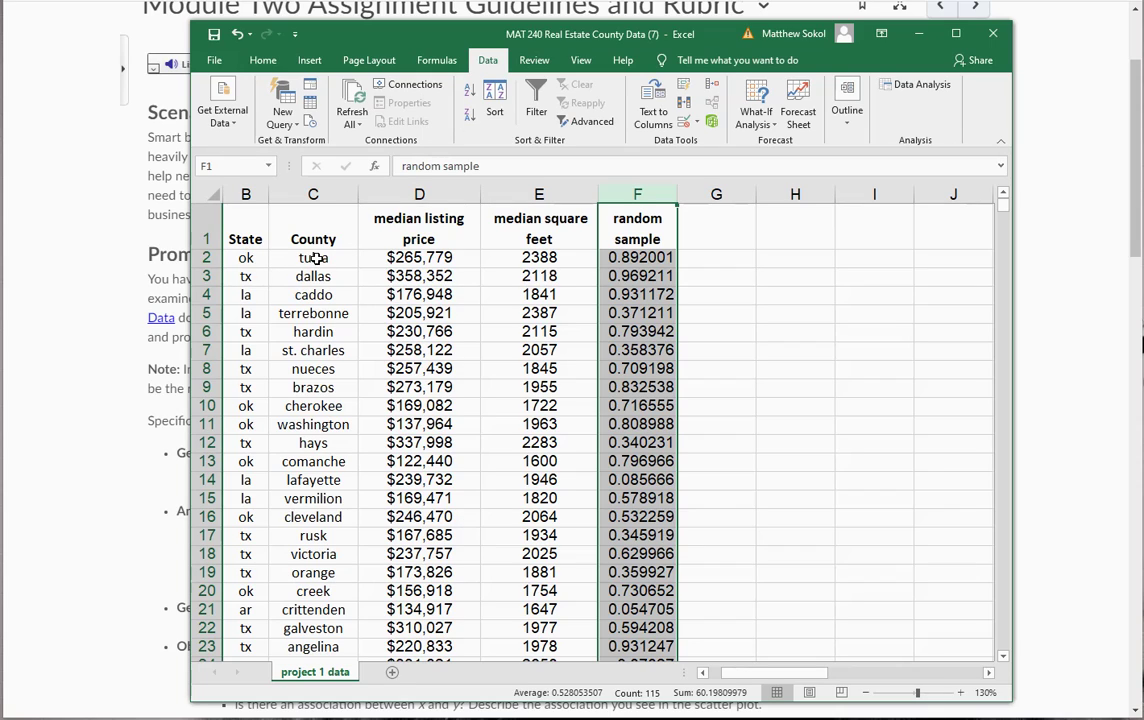
{"action": "left_click", "coordinate": [470, 90]}
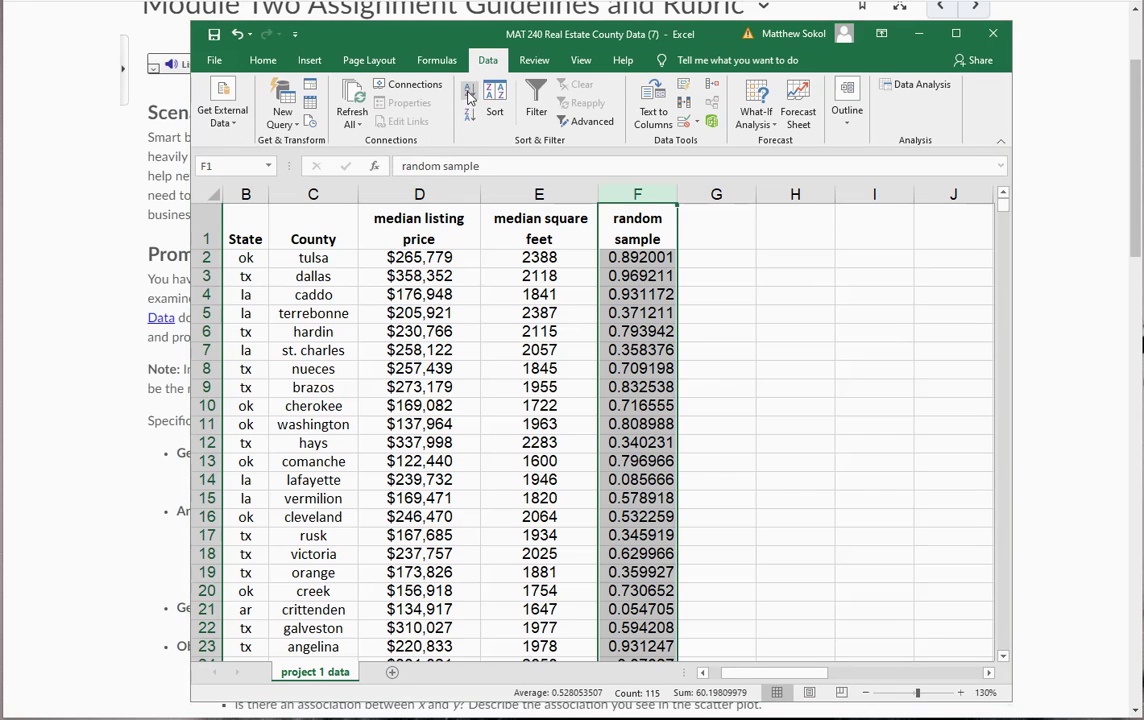
{"action": "left_click", "coordinate": [869, 450]}
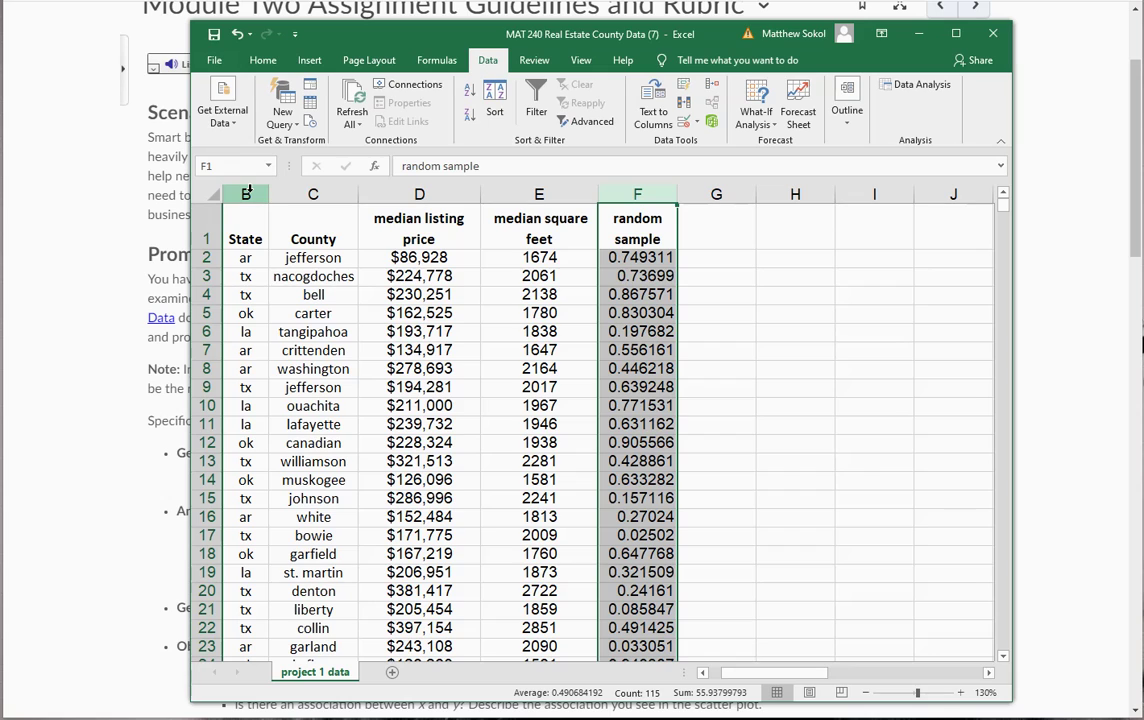
{"action": "left_click", "coordinate": [470, 90]}
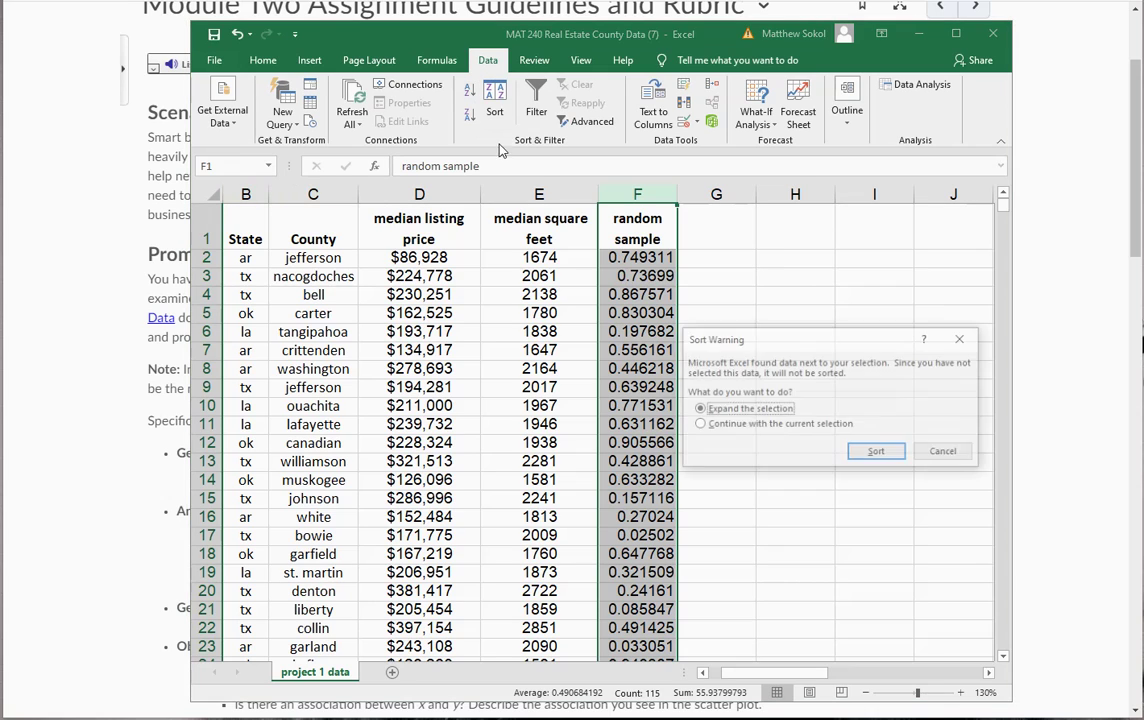
{"action": "left_click", "coordinate": [871, 452]}
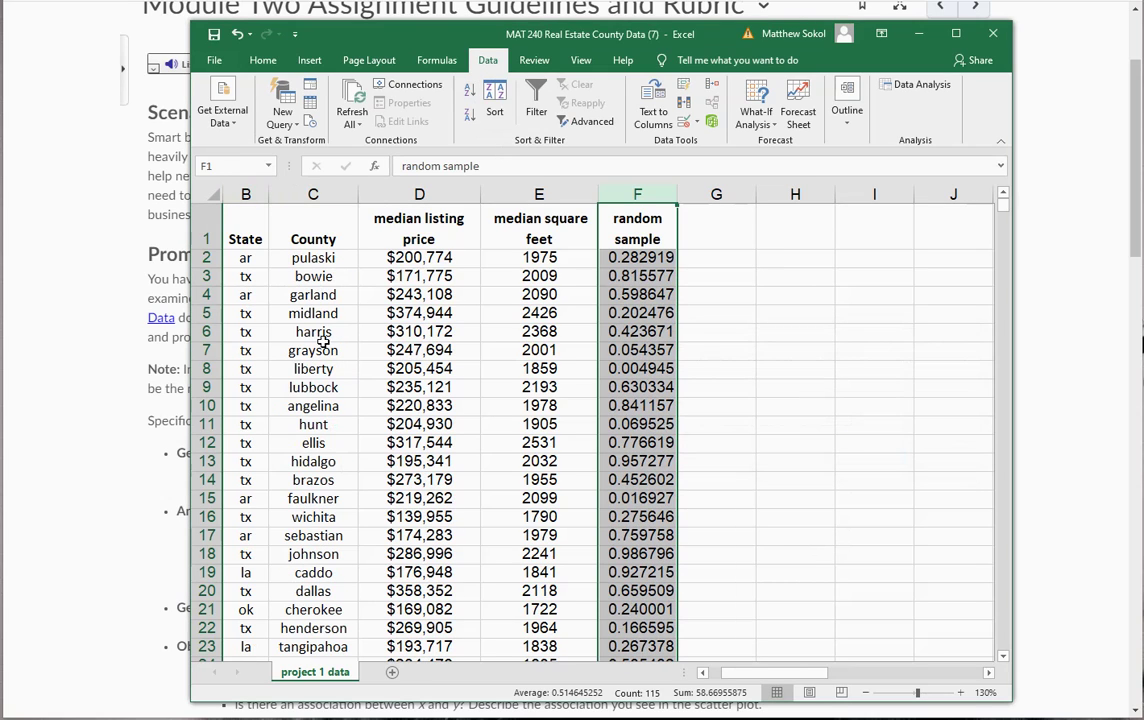
- Select rows 2 through 31 to mark the first 30 shuffled counties
{"action": "left_click", "coordinate": [199, 257]}
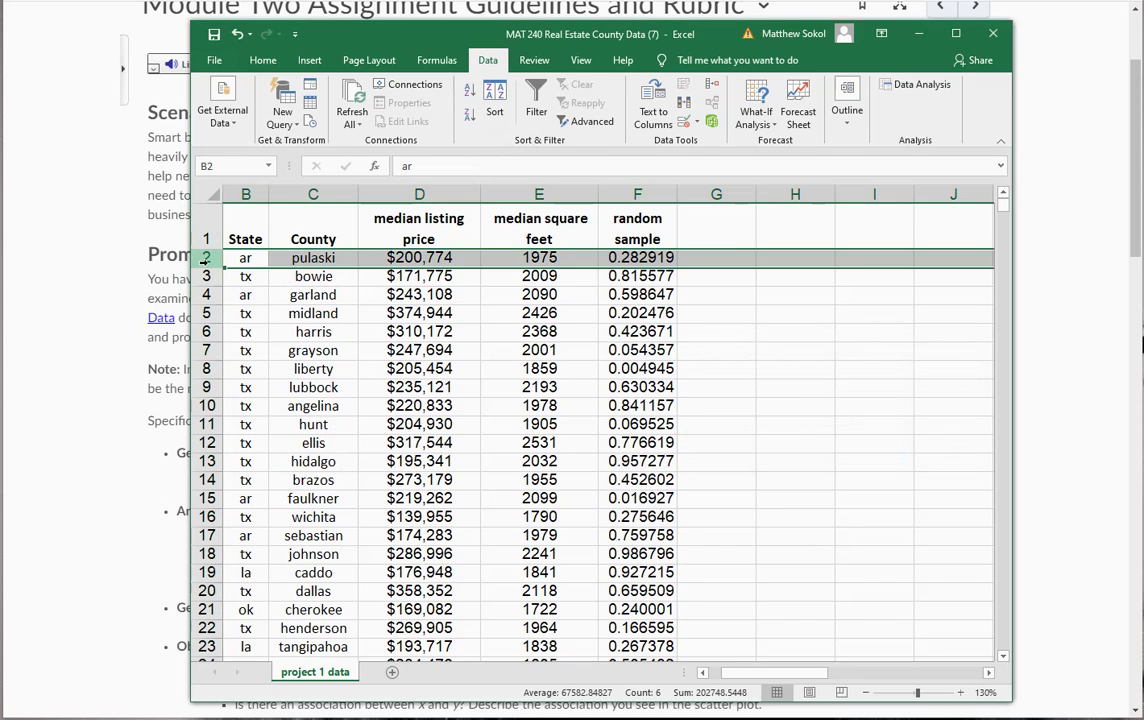
{"action": "scroll", "coordinate": [205, 380], "scroll_direction": "down", "scroll_amount": 7}
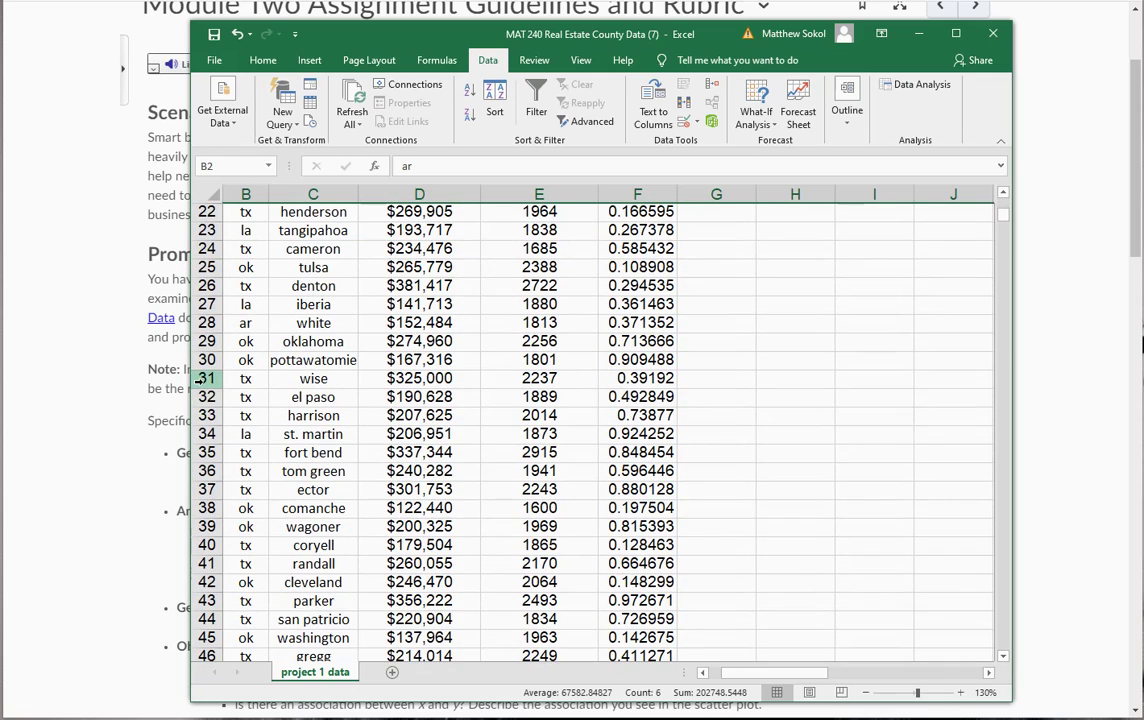
{"action": "left_click", "coordinate": [205, 378]}
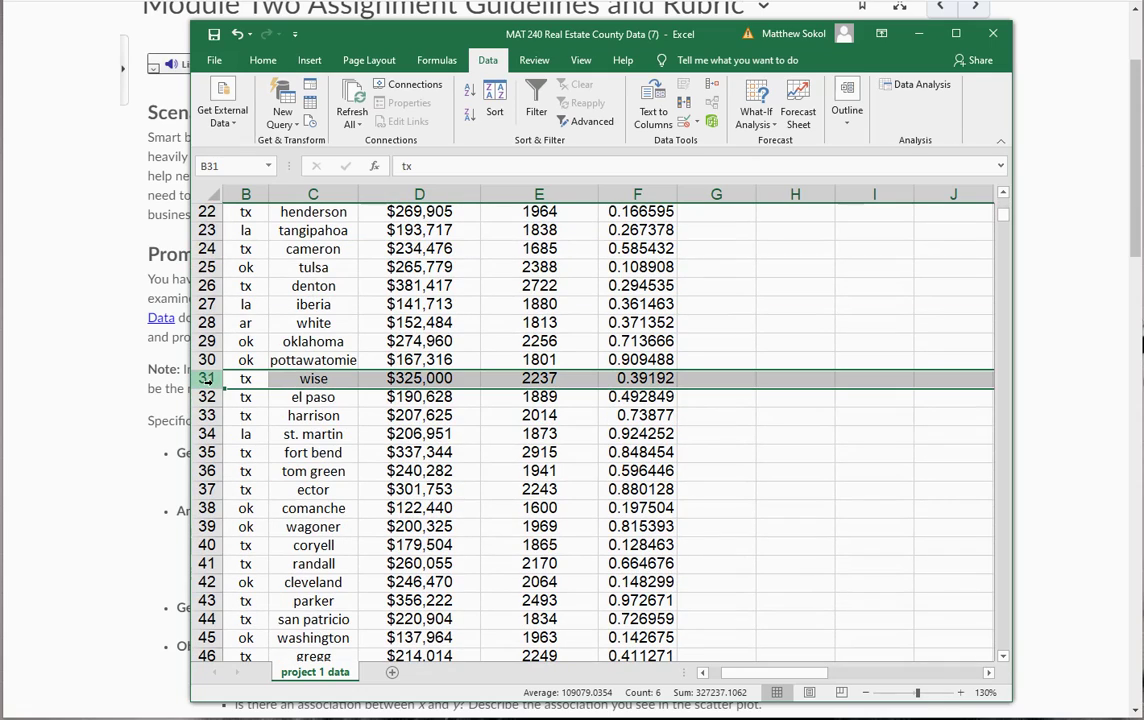
{"action": "scroll", "coordinate": [205, 378], "scroll_direction": "up", "scroll_amount": 7}
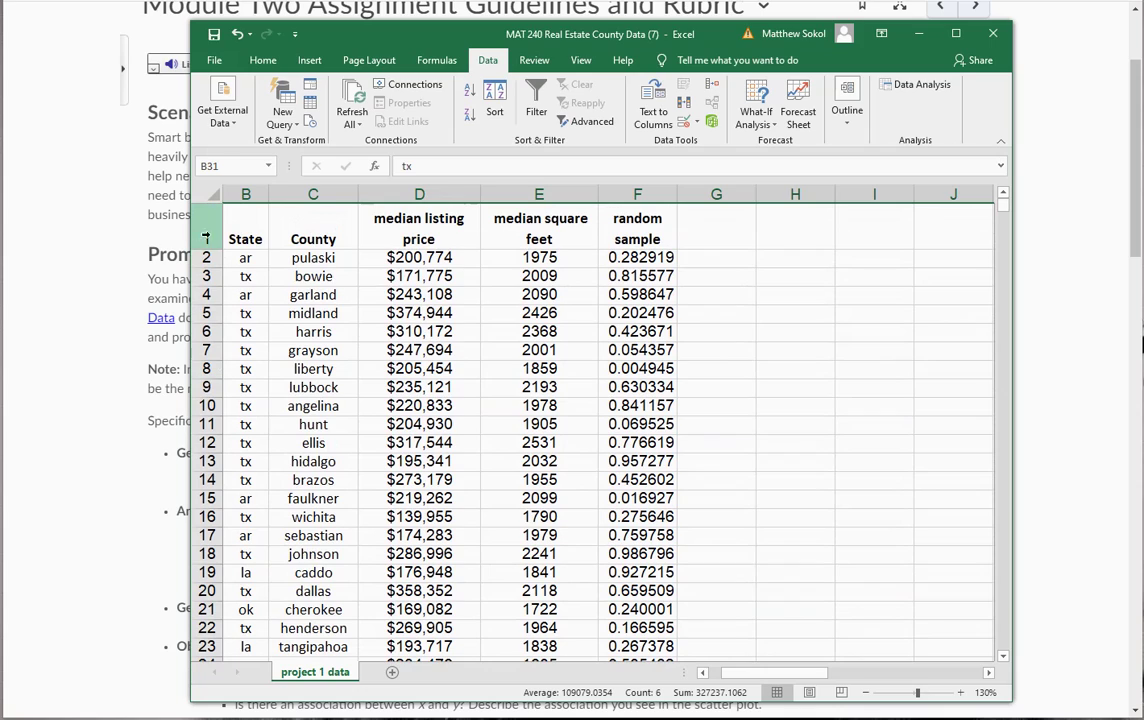
{"action": "scroll", "coordinate": [205, 400], "scroll_direction": "down", "scroll_amount": 6}
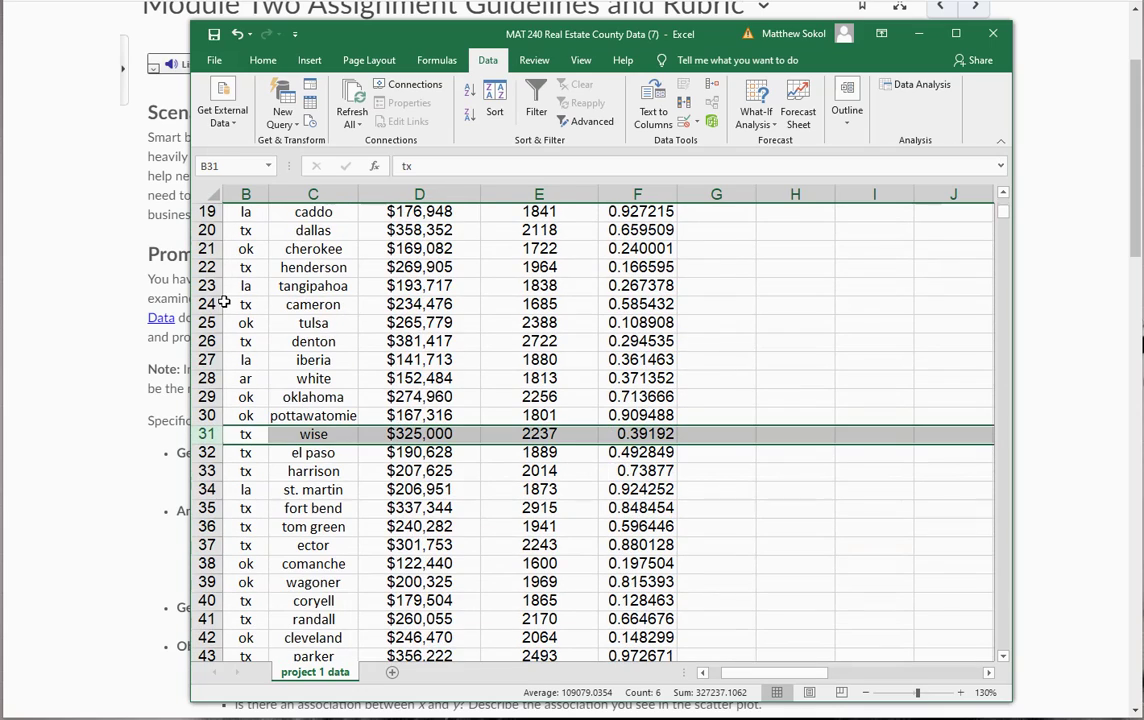
- Delete rows 32 through 115 and recalculate the random values with F9
{"action": "left_click", "coordinate": [203, 452]}
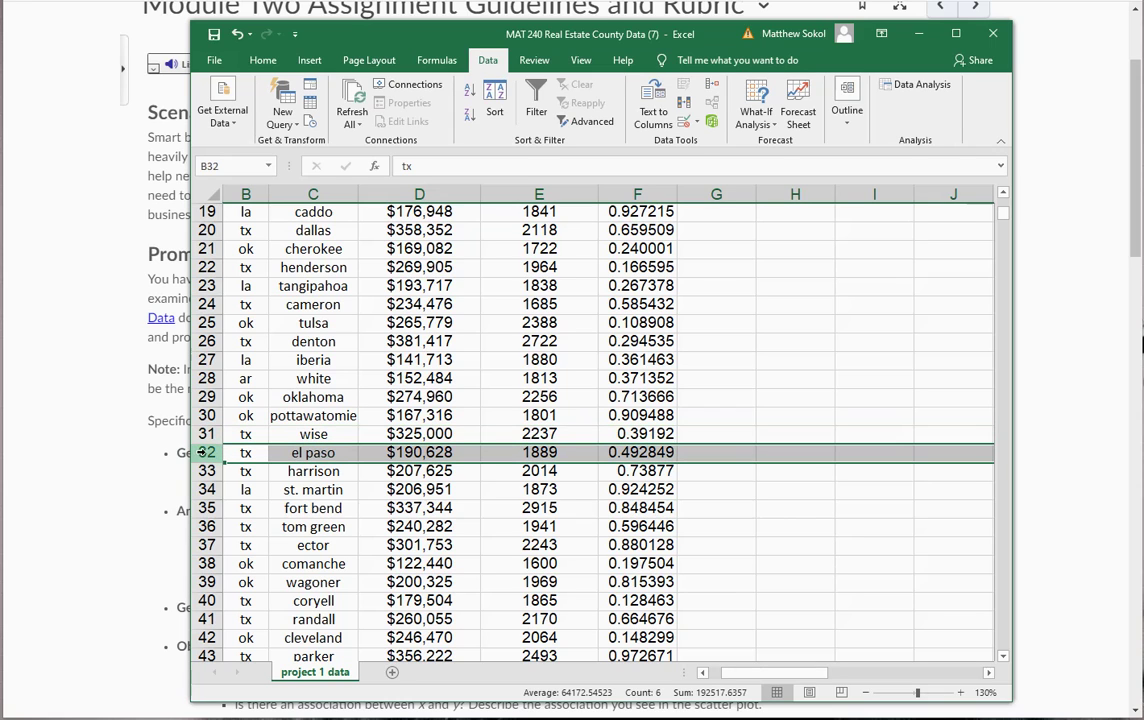
{"action": "scroll", "coordinate": [247, 484], "scroll_direction": "down", "scroll_amount": 20}
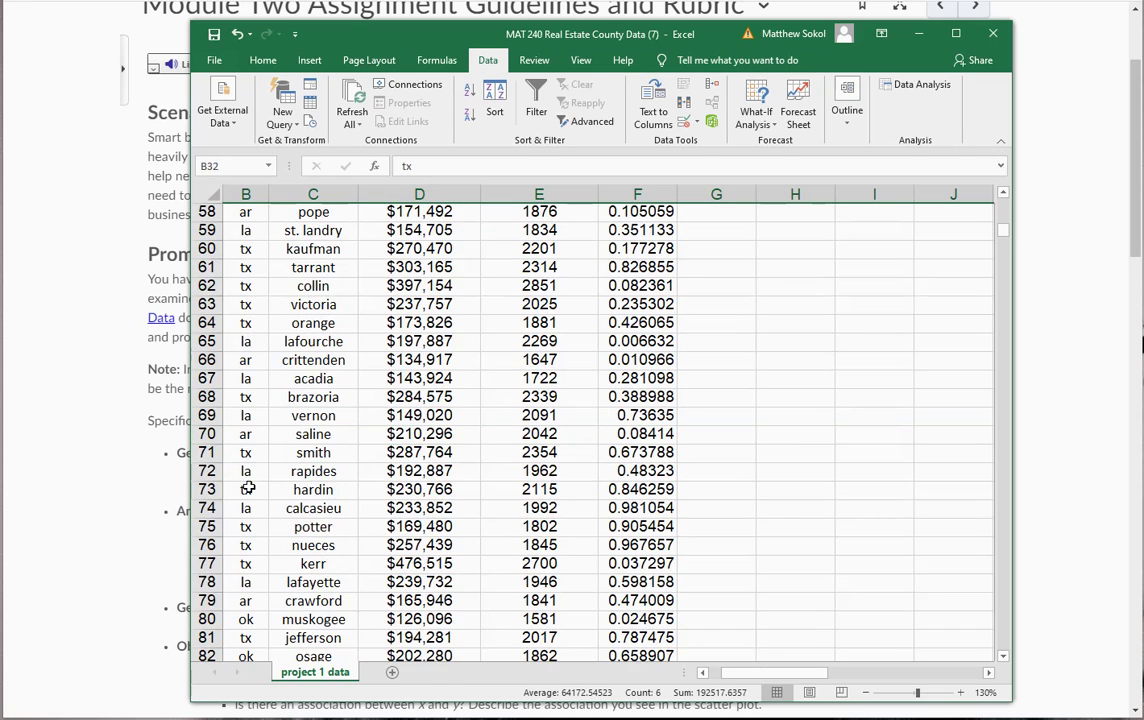
{"action": "scroll", "coordinate": [247, 484], "scroll_direction": "down", "scroll_amount": 6}
{"action": "left_click", "coordinate": [205, 545], "text": "shift"}
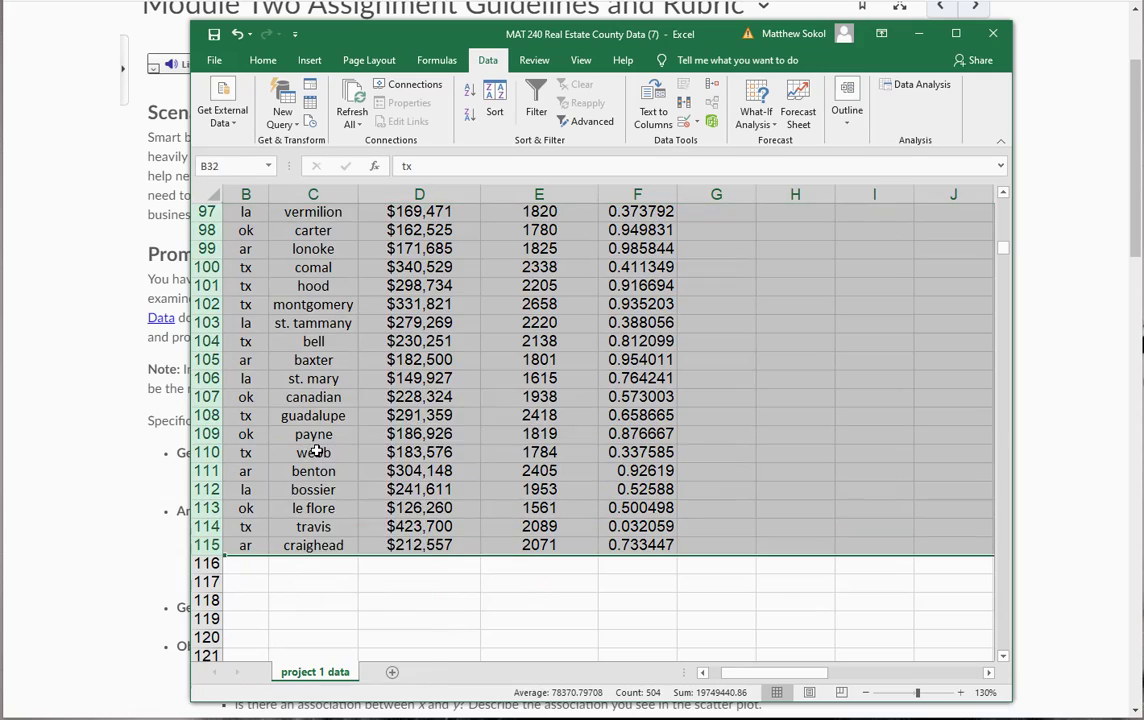
{"action": "right_click", "coordinate": [322, 455]}
{"action": "left_click", "coordinate": [358, 581]}
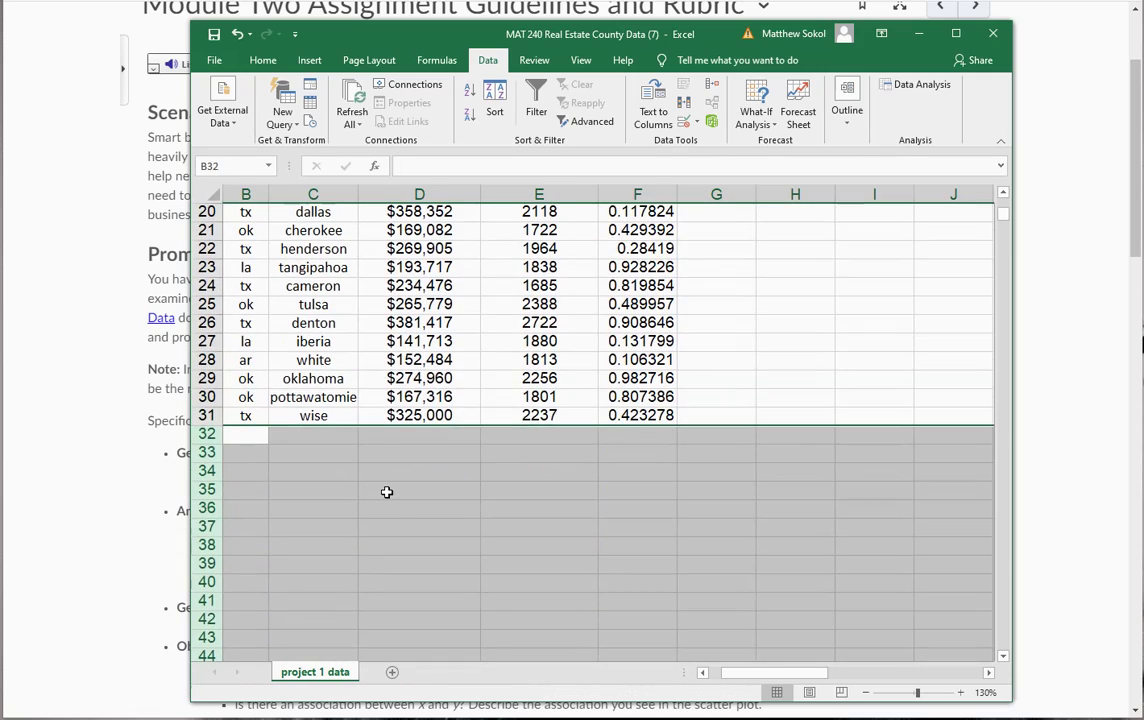
{"action": "scroll", "coordinate": [386, 564], "scroll_direction": "up", "scroll_amount": 5}
{"action": "scroll", "coordinate": [386, 491], "scroll_direction": "up", "scroll_amount": 2}
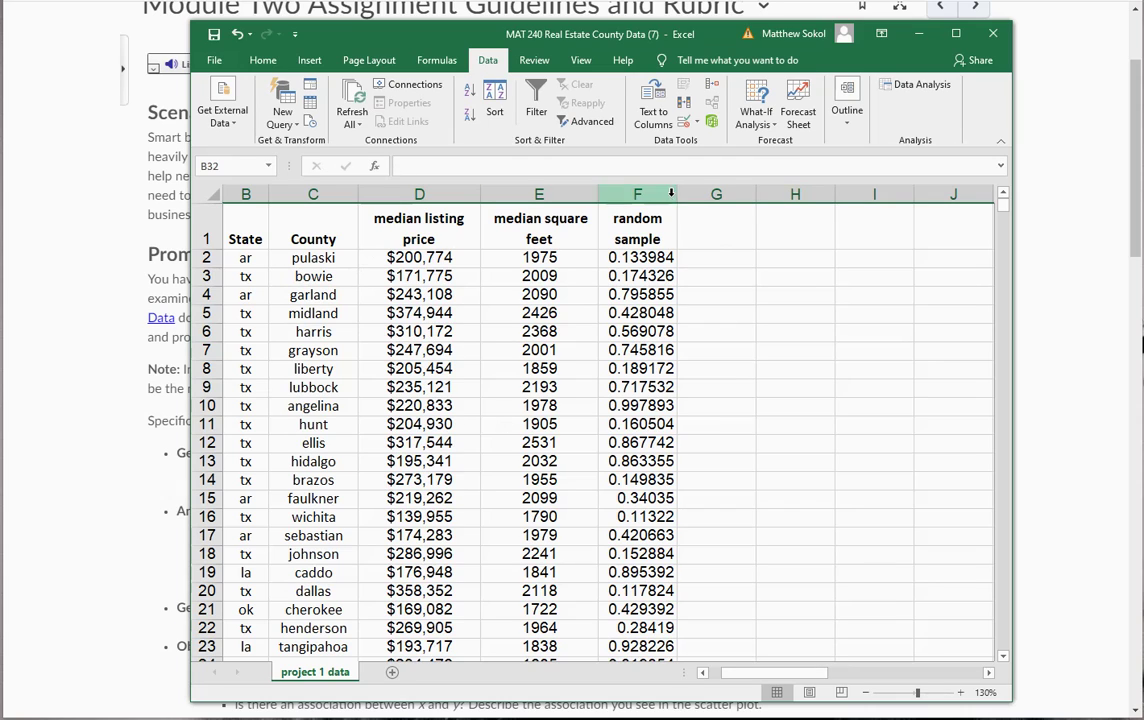
{"action": "key", "text": "F9"}
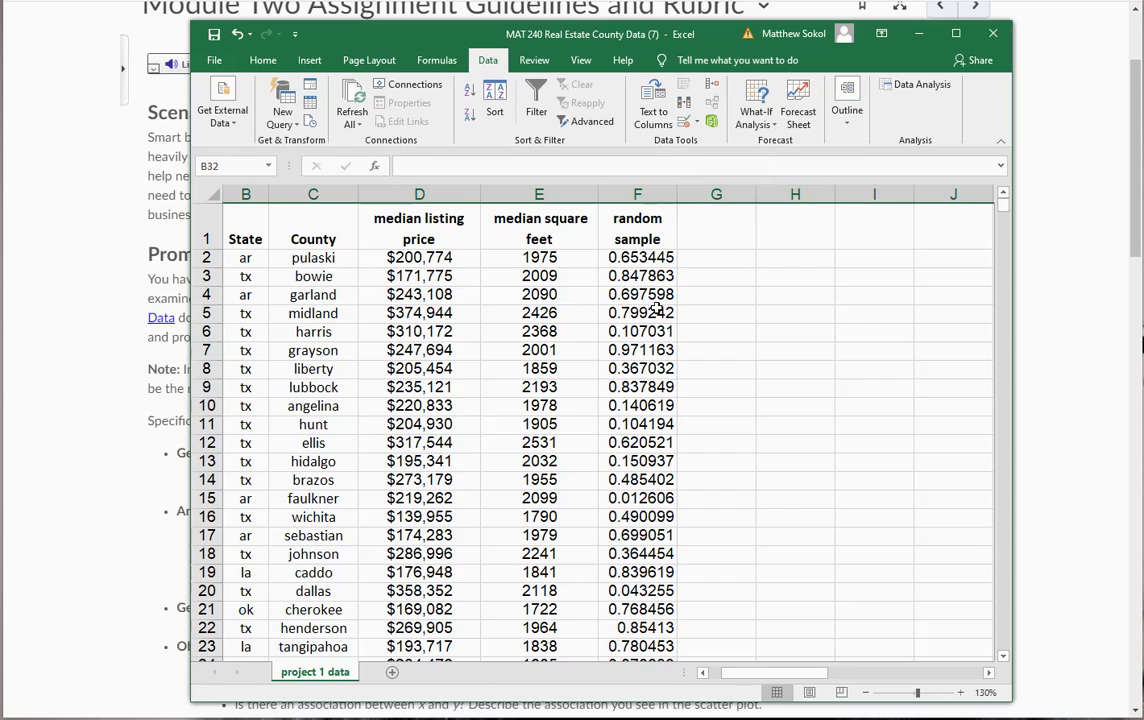
- Narrow random sample column F so its values show five decimals, such as 0.65344
{"action": "mouse_move", "coordinate": [677, 192]}
{"action": "left_mouse_down"}
{"action": "mouse_move", "coordinate": [689, 190]}
{"action": "mouse_move", "coordinate": [669, 190]}
{"action": "left_mouse_up"}
{"action": "left_click", "coordinate": [690, 262]}
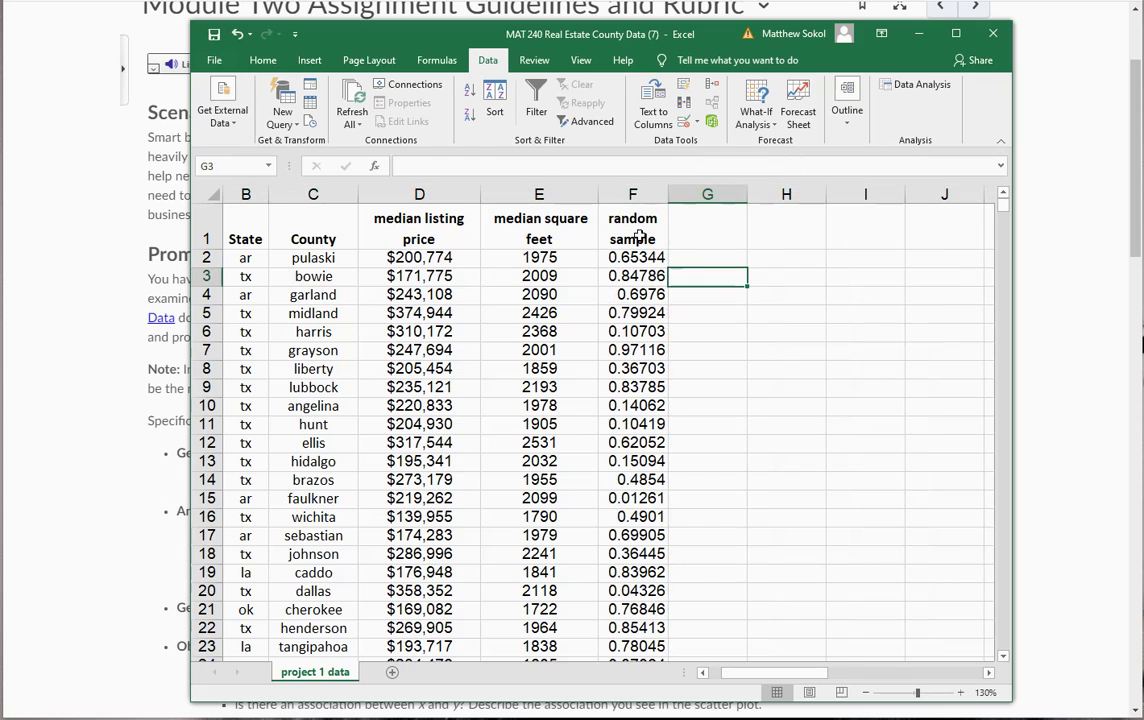
{"action": "left_click", "coordinate": [631, 235]}
{"action": "key", "text": "ctrl+shift+Down"}
{"action": "left_click", "coordinate": [756, 258]}
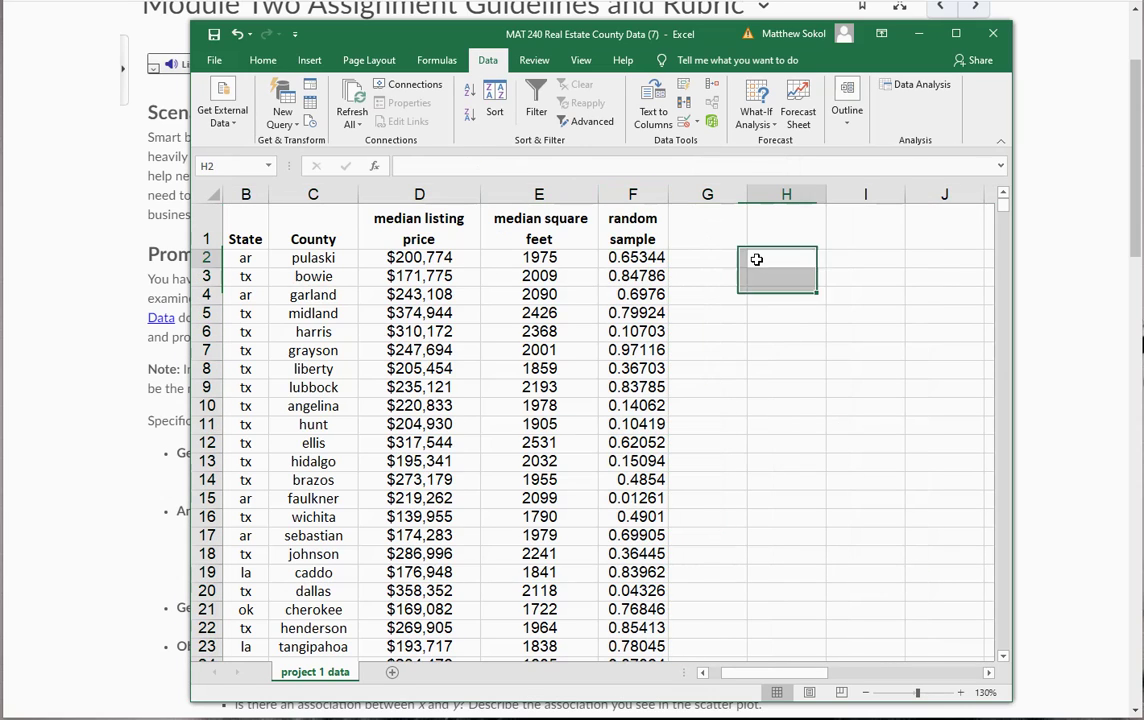
{"action": "left_click", "coordinate": [633, 228]}
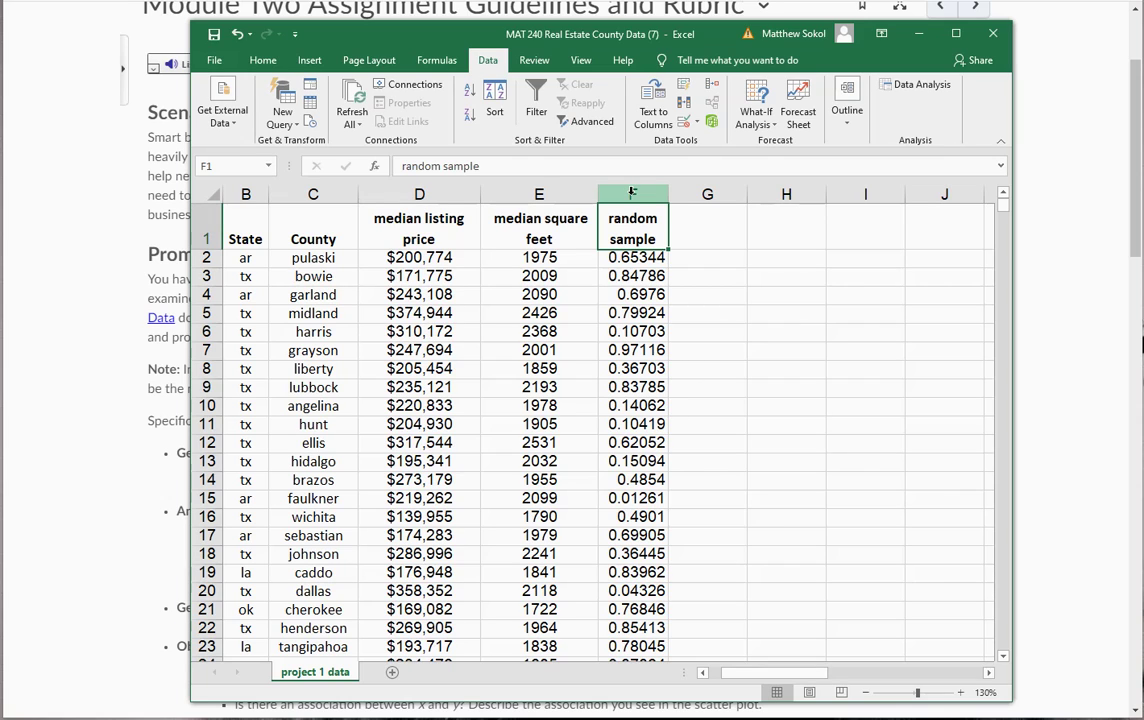
{"action": "left_click_drag", "start_coordinate": [430, 38], "coordinate": [450, 41]}
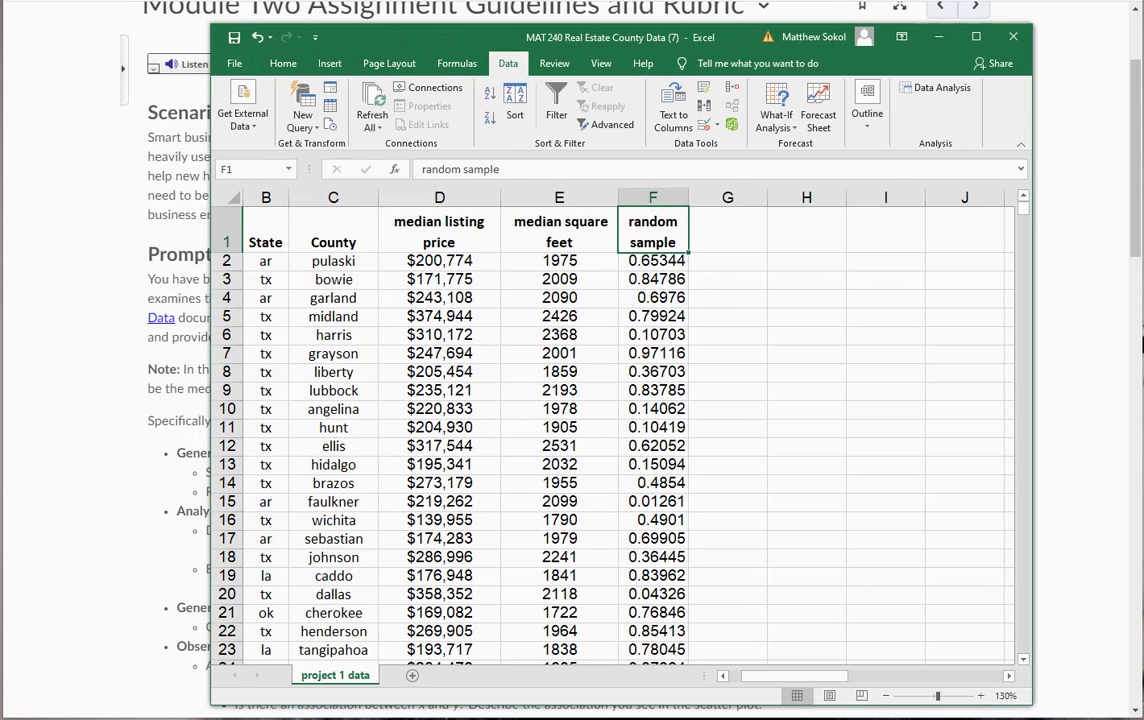
- Review the assignment guidelines in the browser, then return to the workbook's median listing price column
{"action": "left_click", "coordinate": [124, 260]}
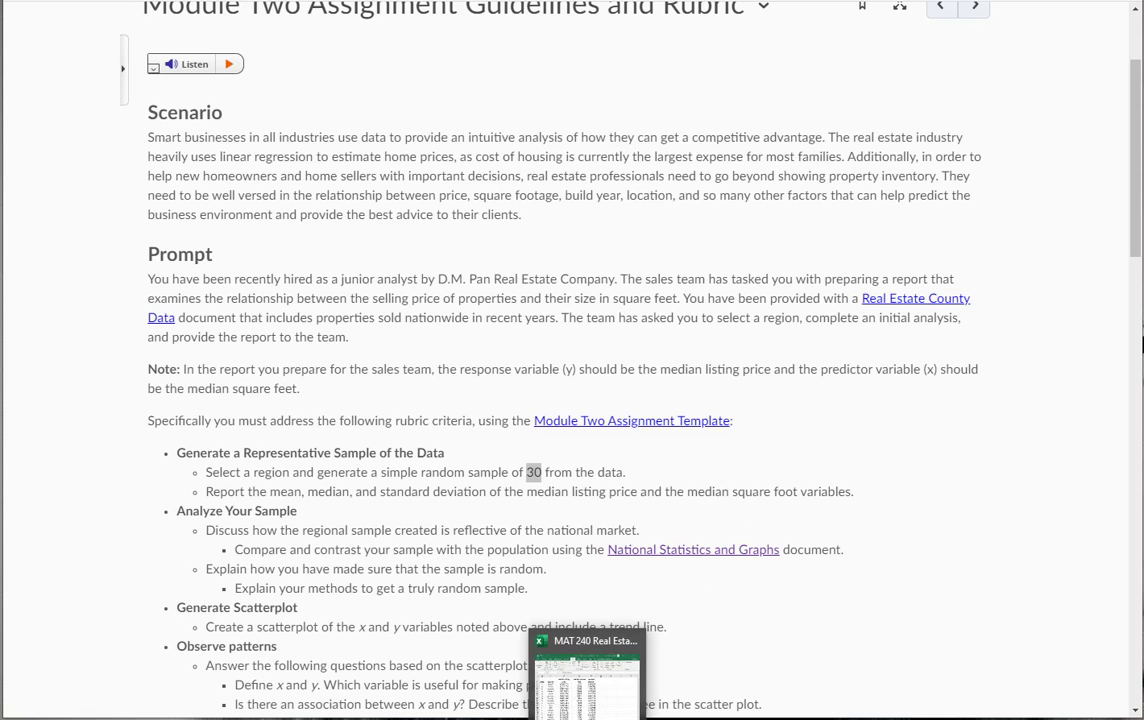
{"action": "left_click", "coordinate": [527, 600]}
{"action": "left_click", "coordinate": [447, 197]}
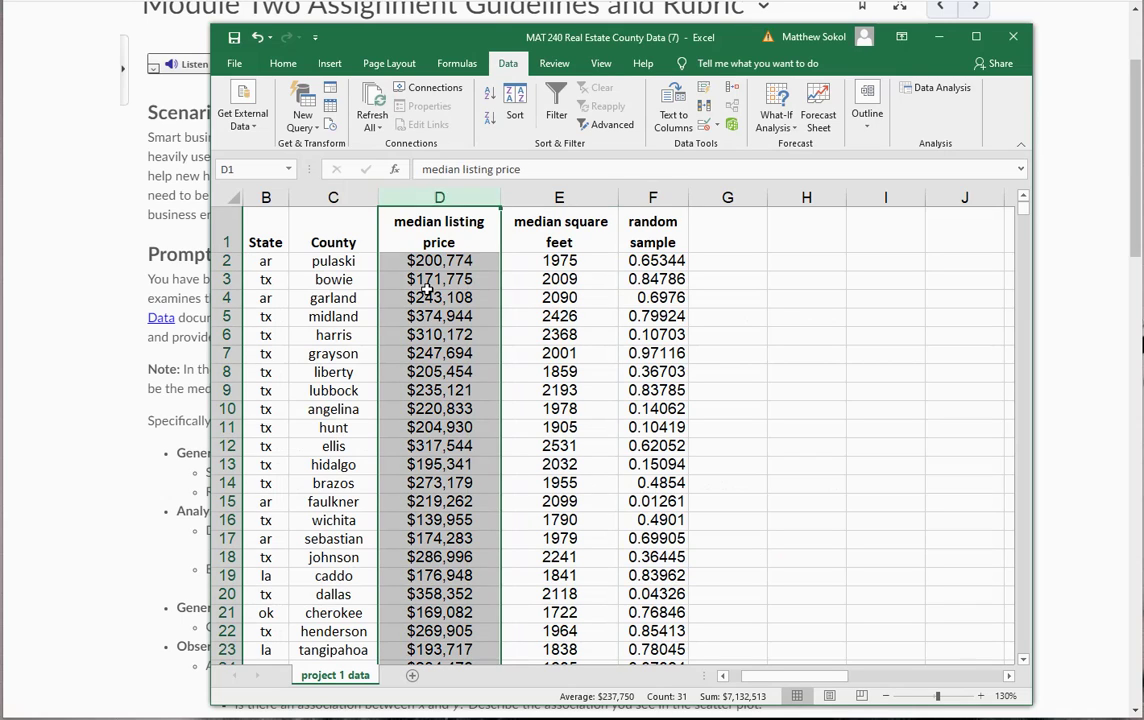
- Enter Median Listing Price, Mean, Median and Standard Deviation in H2–H5 and widen column H to fit
{"action": "left_click", "coordinate": [790, 261]}
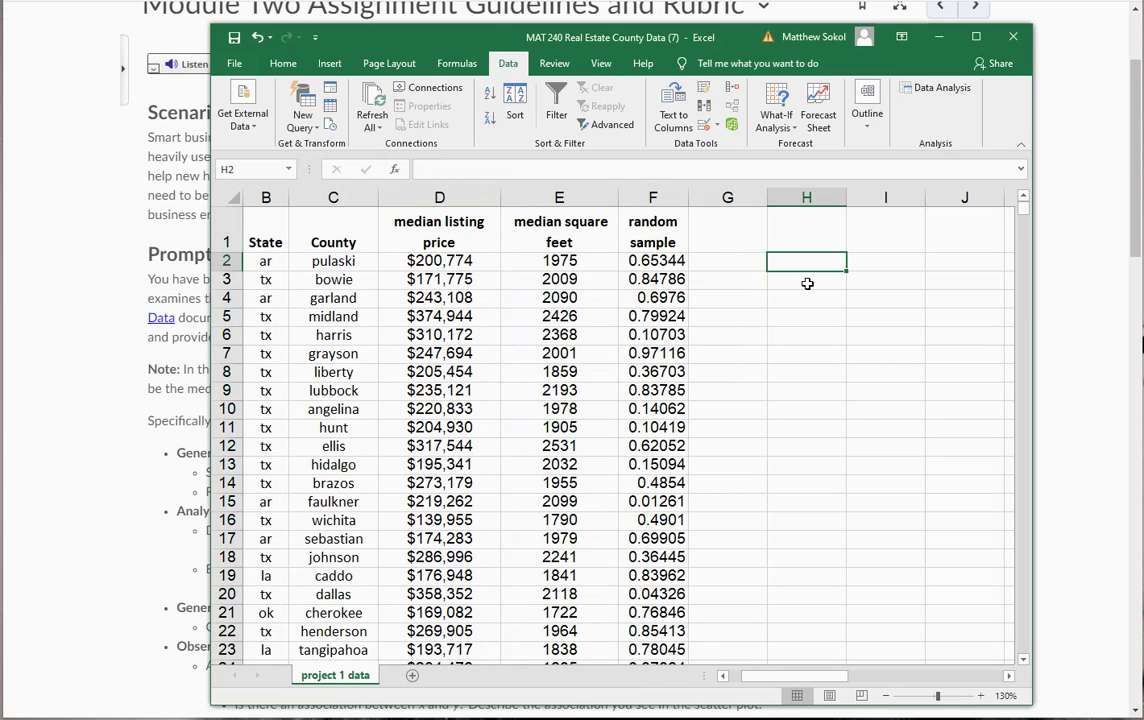
{"action": "type", "text": "Median Lis"}
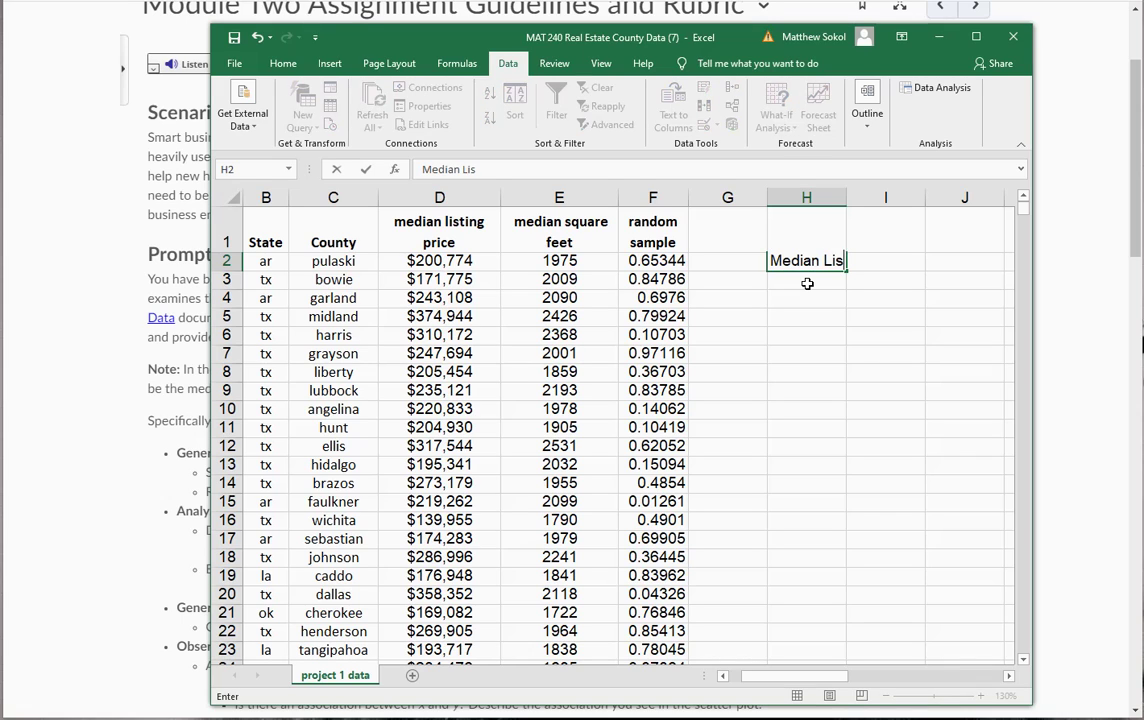
{"action": "type", "text": "ting Price"}
{"action": "key", "text": "Return"}
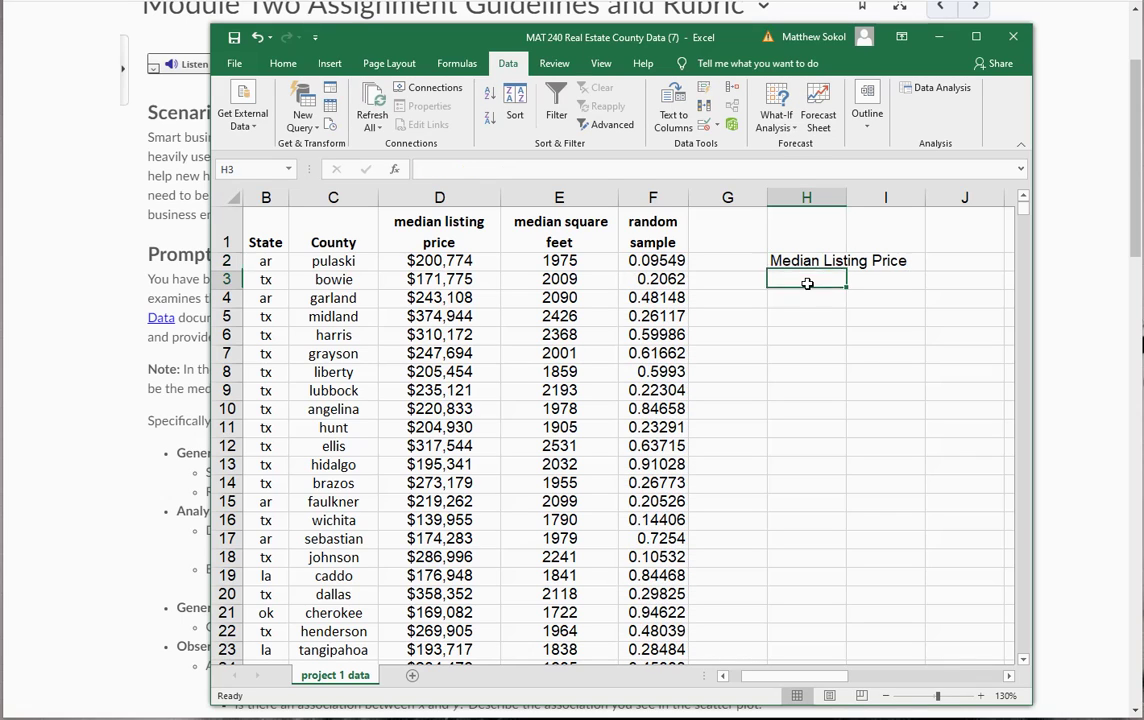
{"action": "type", "text": "Median"}
{"action": "key", "text": "Return"}
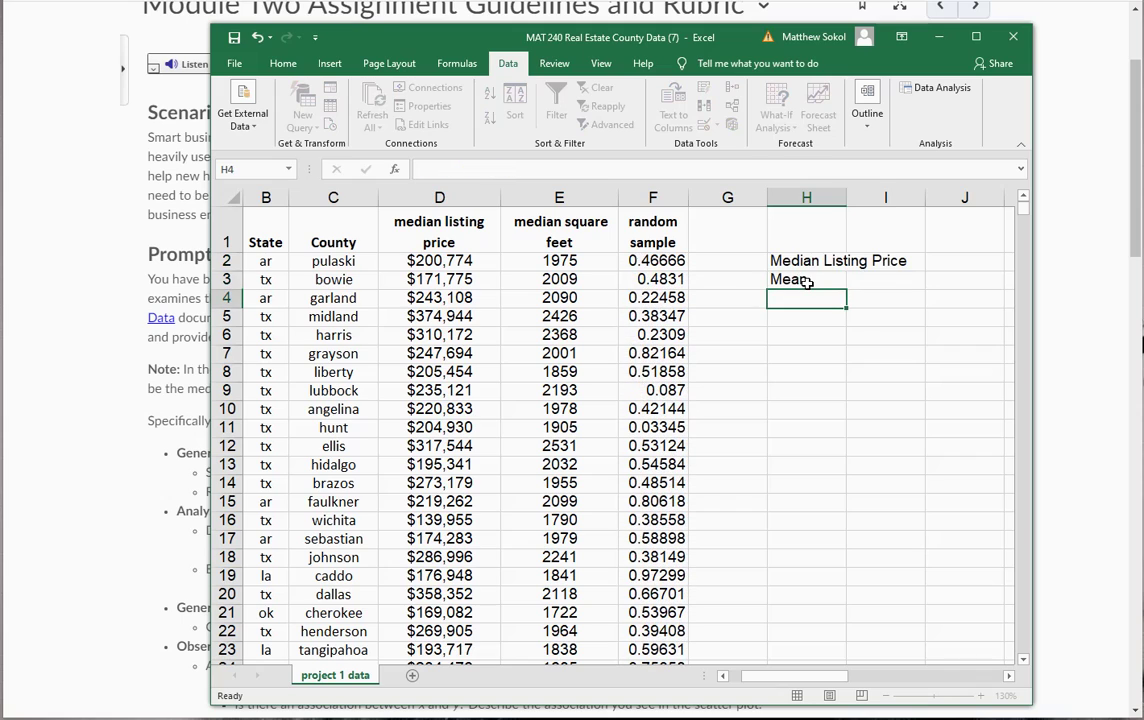
{"action": "type", "text": "Median"}
{"action": "key", "text": "Delete"}
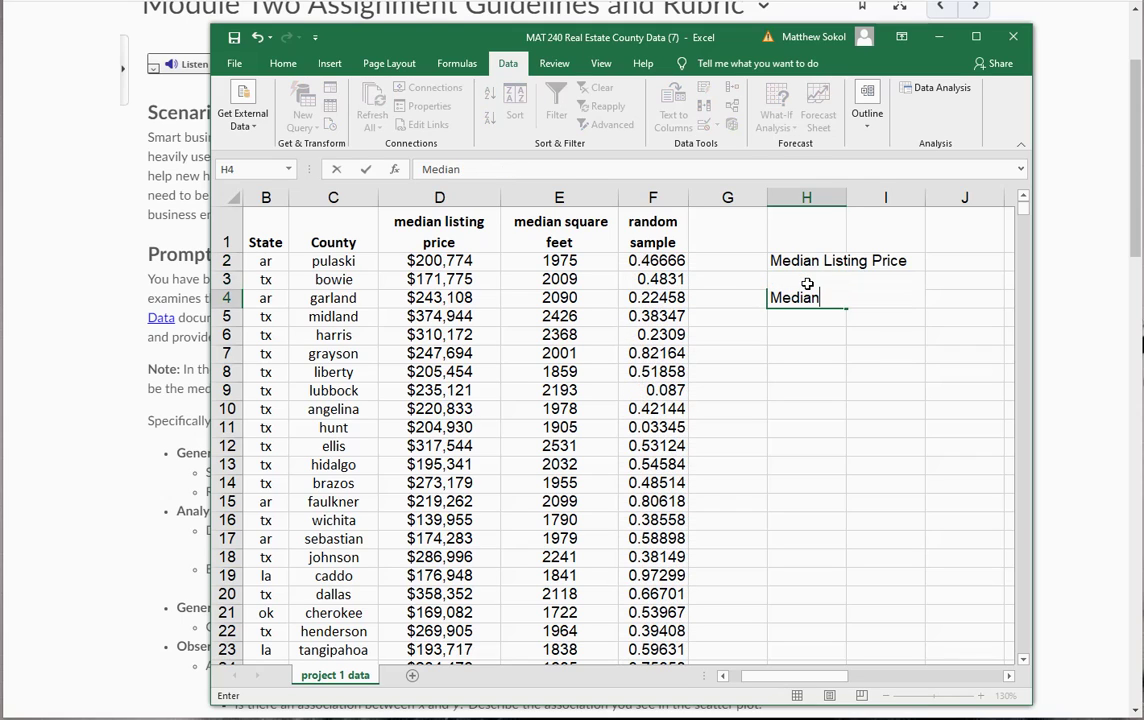
{"action": "key", "text": "Return"}
{"action": "type", "text": "Standa"}
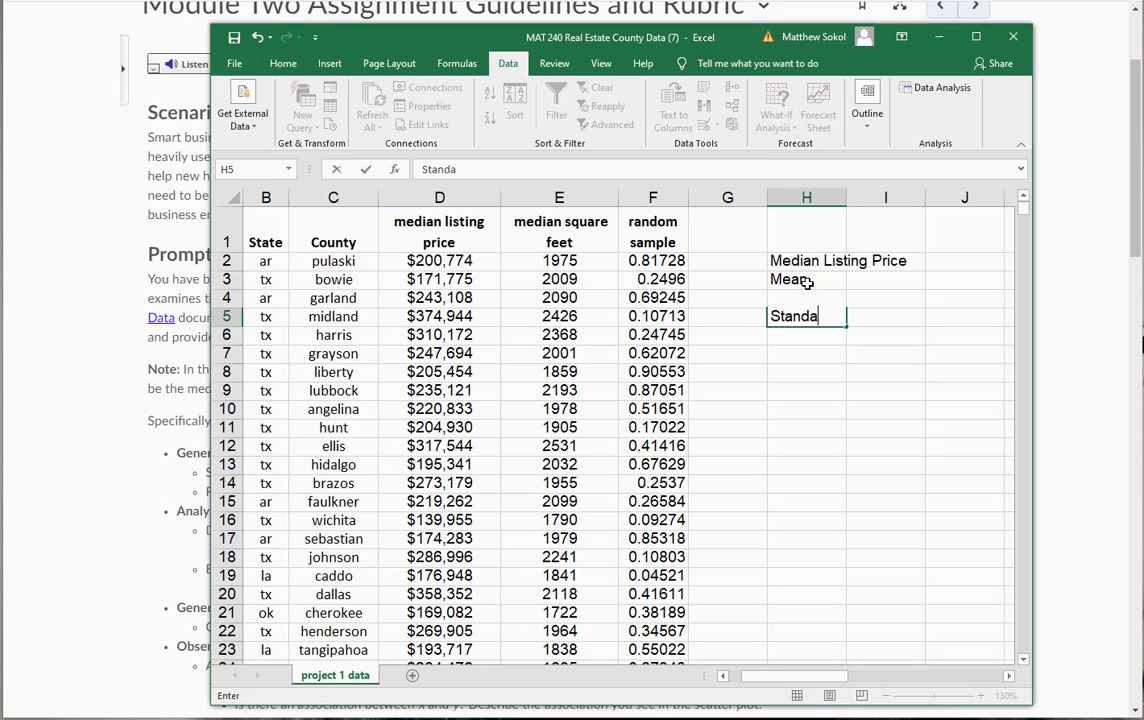
{"action": "type", "text": "rd Devia"}
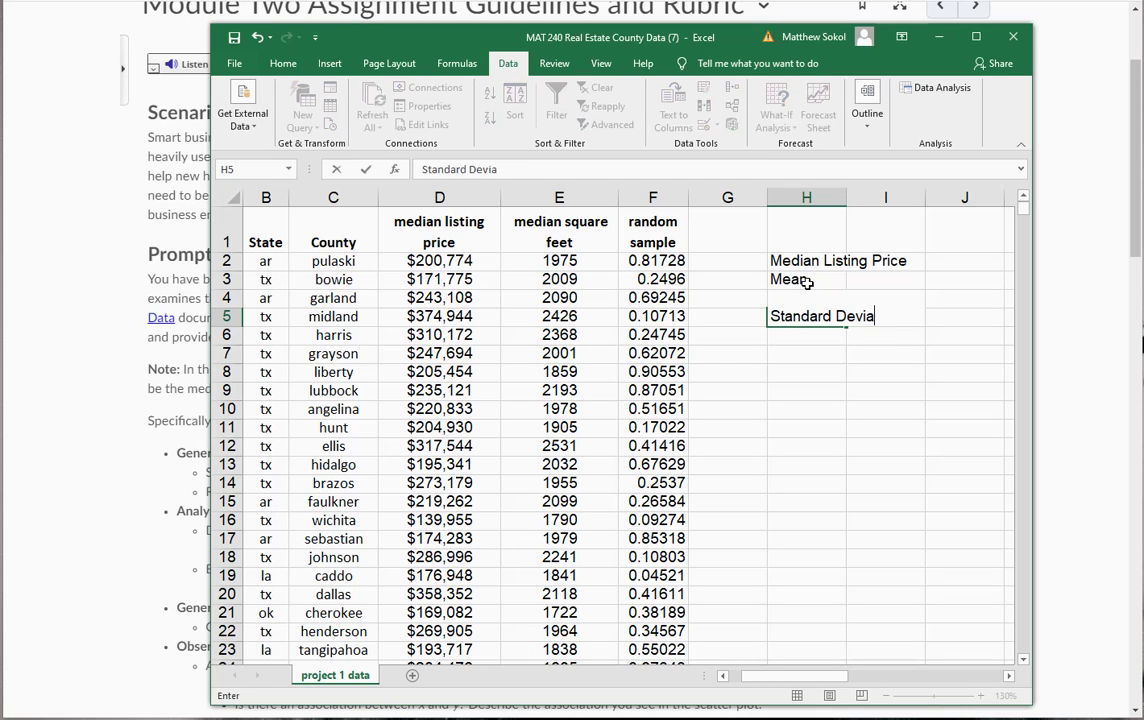
{"action": "type", "text": "tion"}
{"action": "key", "text": "Return"}
{"action": "left_click", "coordinate": [852, 190]}
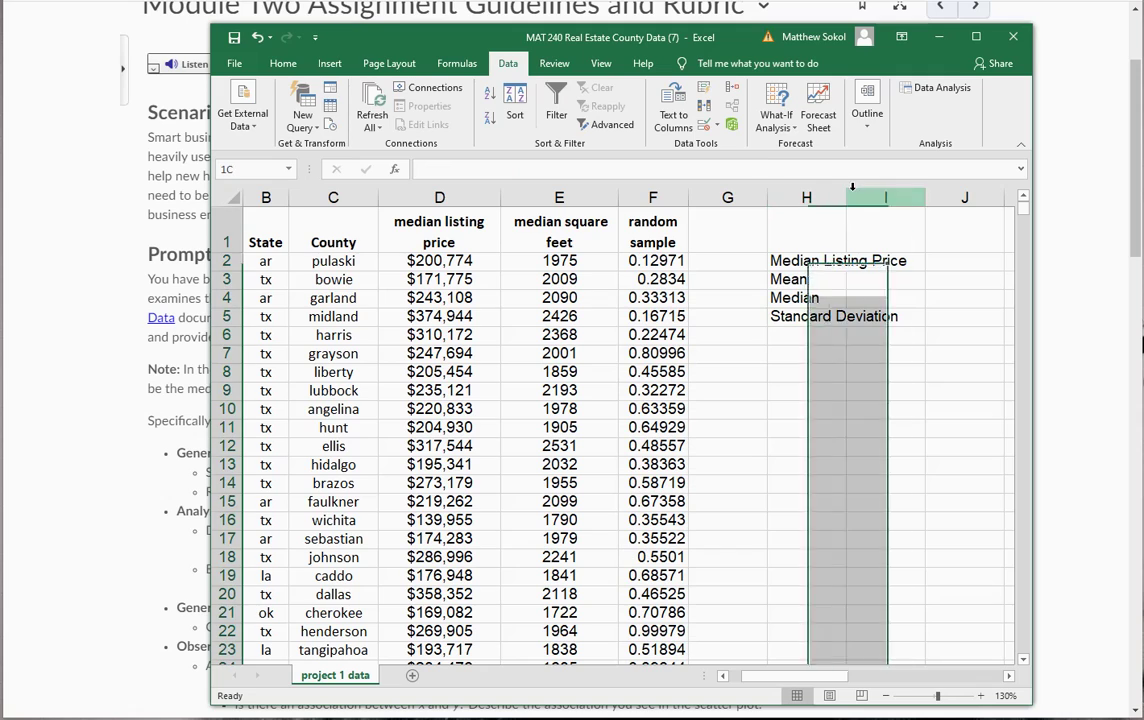
{"action": "left_click_drag", "start_coordinate": [848, 192], "coordinate": [914, 281]}
- Enter =AVERAGE(D2:D31) in I3 for a mean listing price of $237,750
{"action": "left_click", "coordinate": [925, 281]}
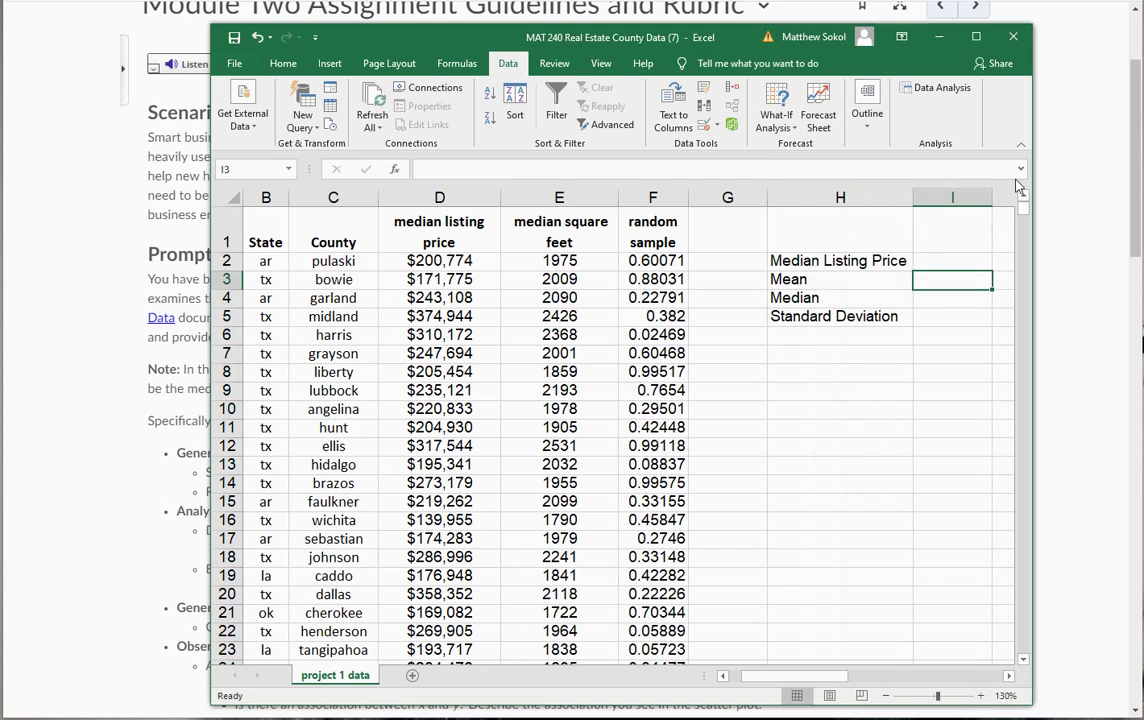
{"action": "left_click_drag", "start_coordinate": [1038, 169], "coordinate": [1091, 168]}
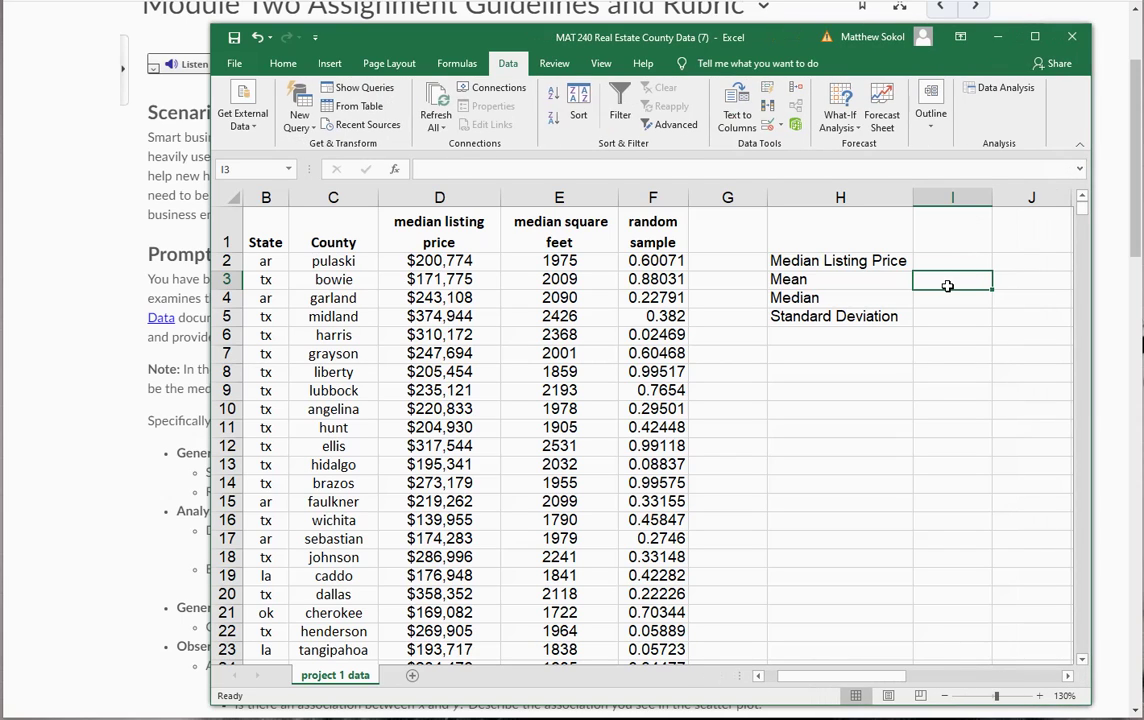
{"action": "type", "text": "=average("}
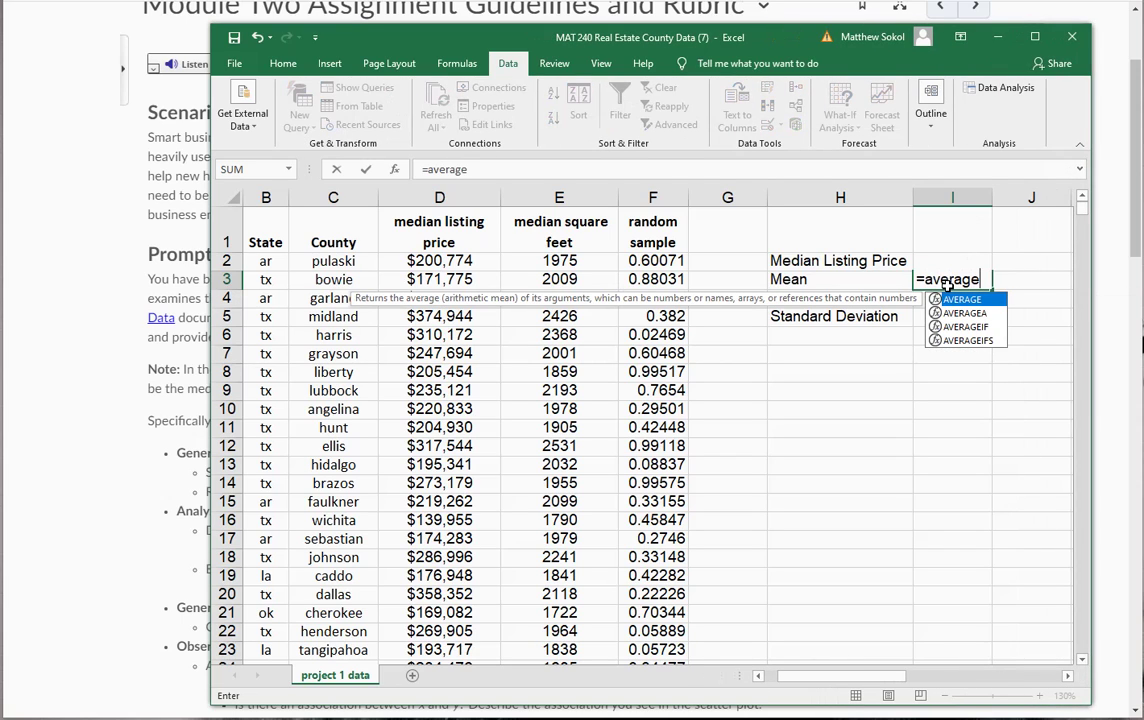
{"action": "left_click", "coordinate": [437, 261]}
{"action": "scroll", "coordinate": [432, 440], "scroll_direction": "down", "scroll_amount": 6}
{"action": "left_click", "coordinate": [437, 437], "text": "shift"}
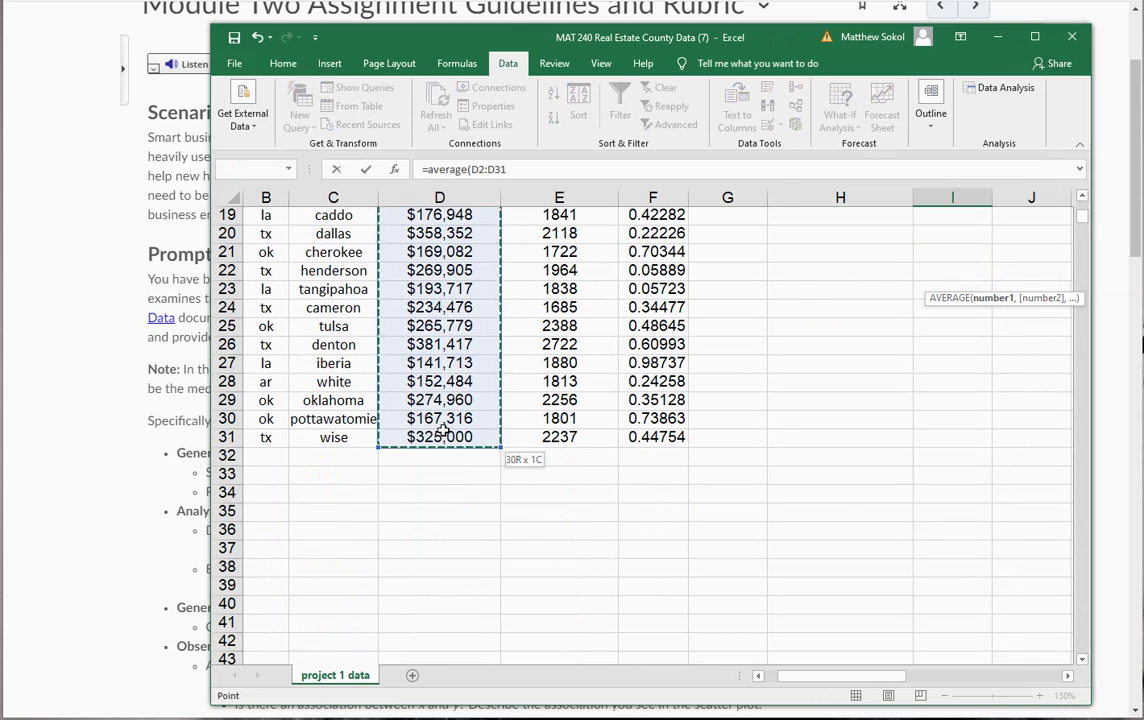
{"action": "scroll", "coordinate": [440, 430], "scroll_direction": "up", "scroll_amount": 6}
{"action": "type", "text": ")"}
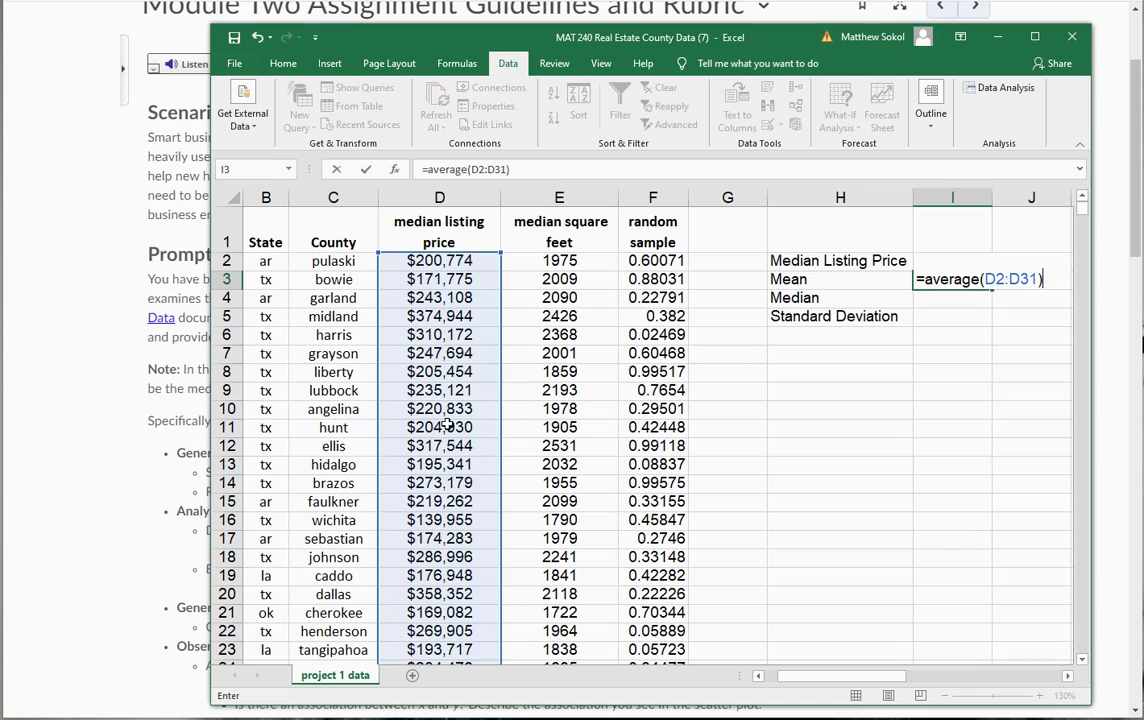
{"action": "key", "text": "Return"}
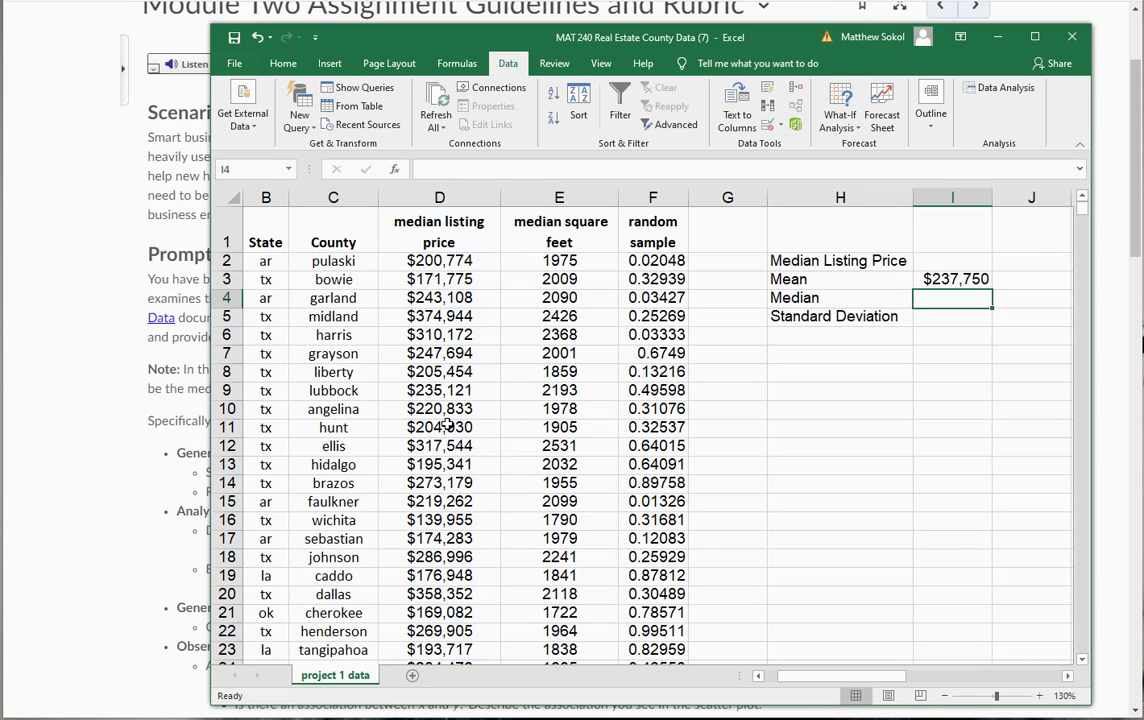
- Enter =MEDIAN(D2:D31) in I4 for a median listing price of $227,654
{"action": "type", "text": "=median("}
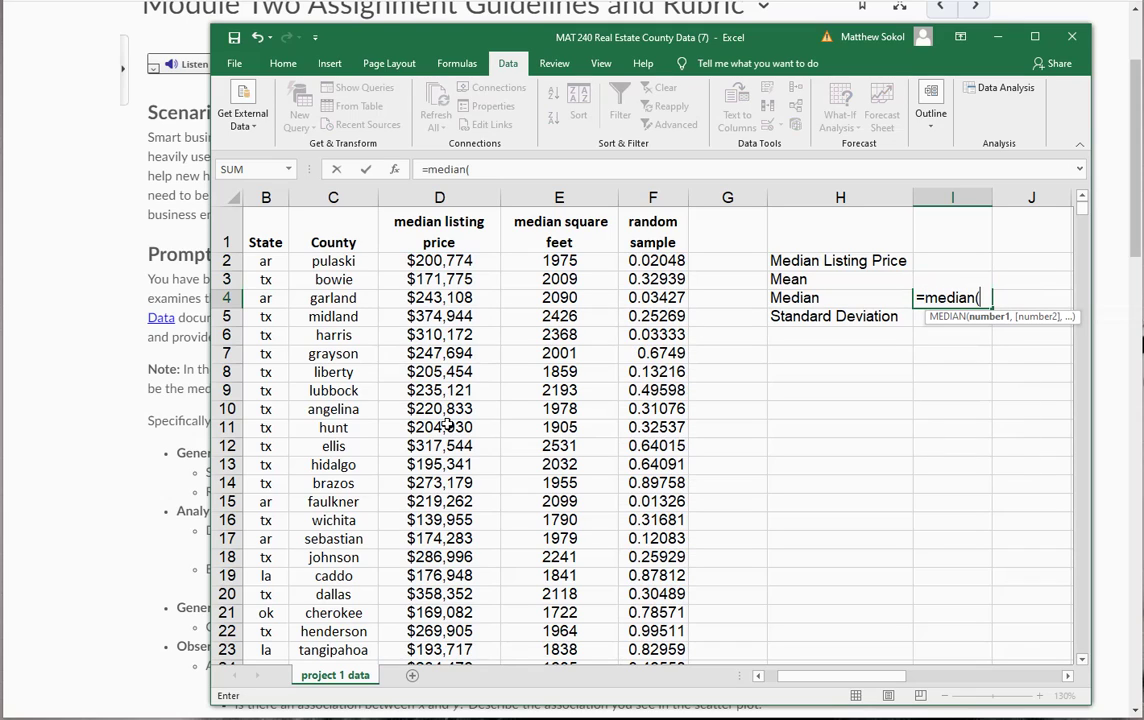
{"action": "left_click", "coordinate": [445, 261]}
{"action": "scroll", "coordinate": [430, 411], "scroll_direction": "down", "scroll_amount": 4}
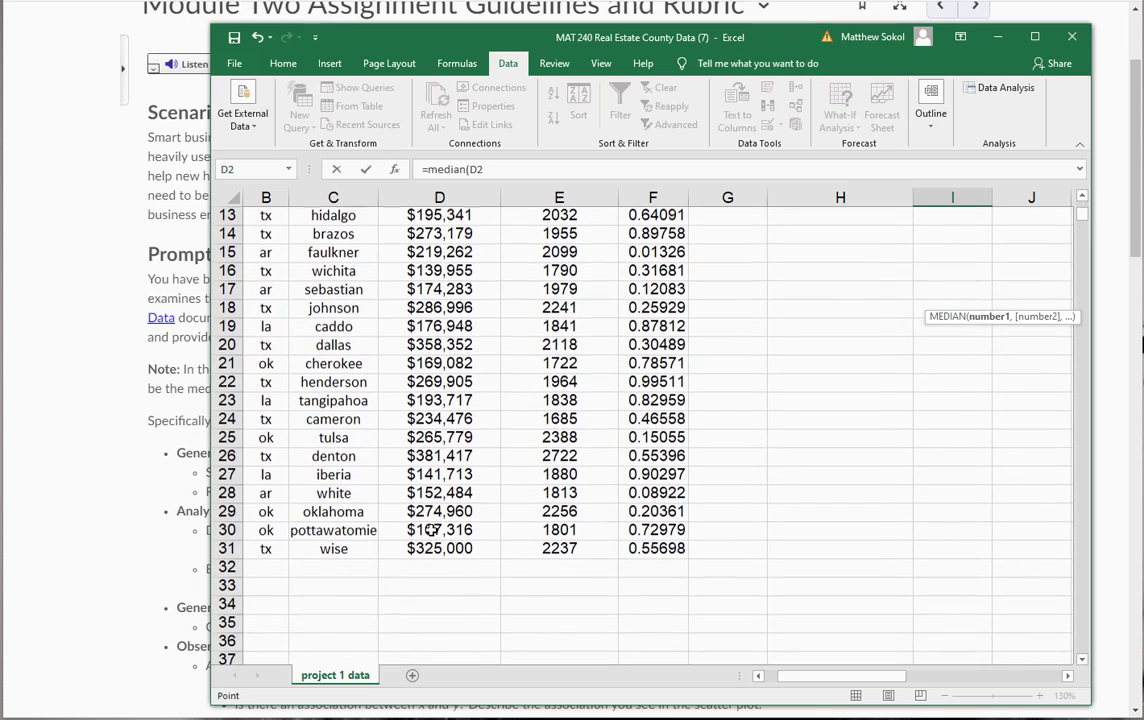
{"action": "left_click", "coordinate": [438, 548], "text": "shift"}
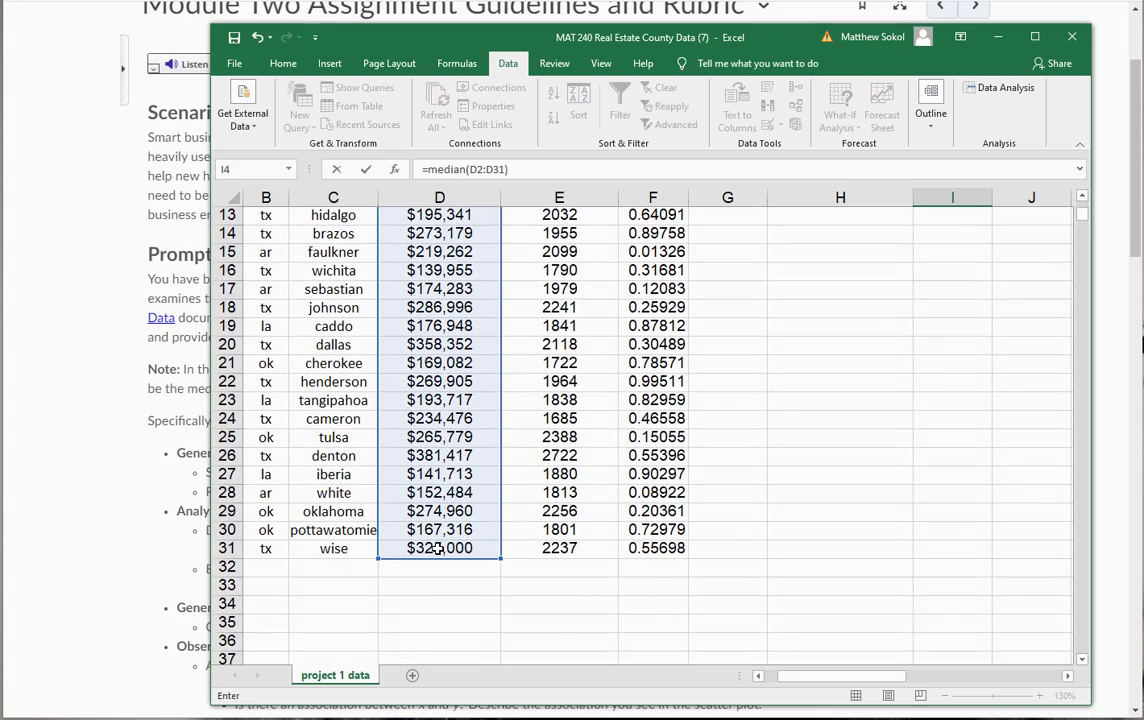
{"action": "key", "text": "Return"}
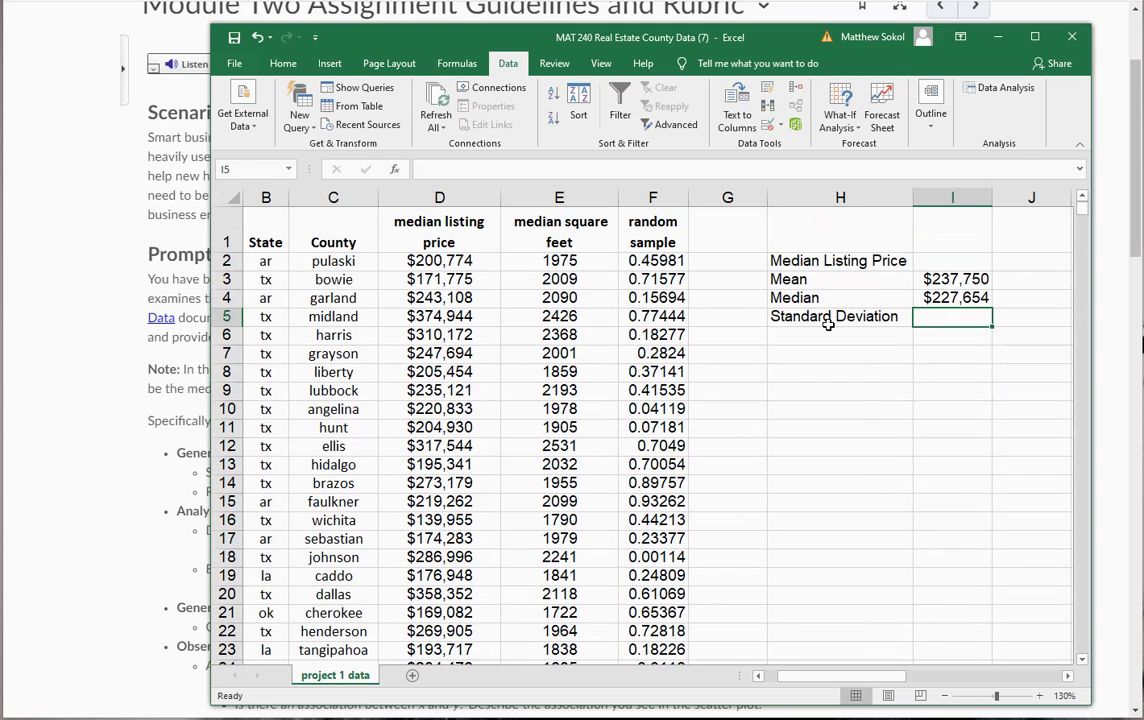
- Enter =STDEV.S(D2:D31) in I5, giving a standard deviation of 68462.31
{"action": "type", "text": "=st"}
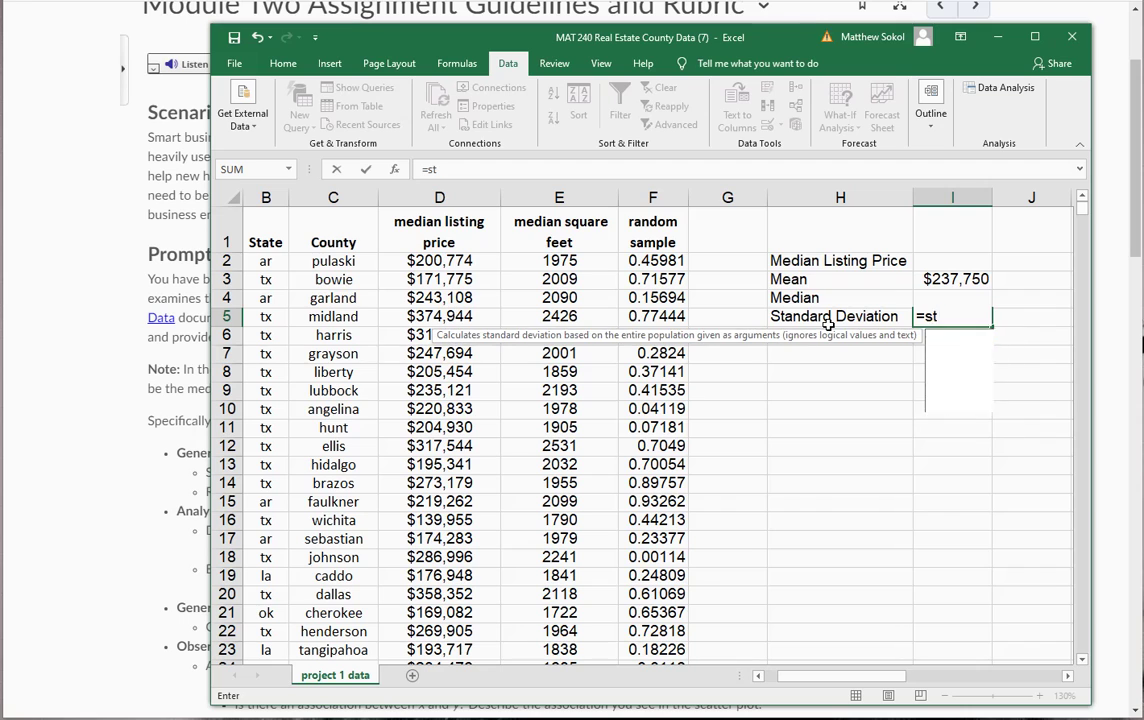
{"action": "type", "text": "dev.s("}
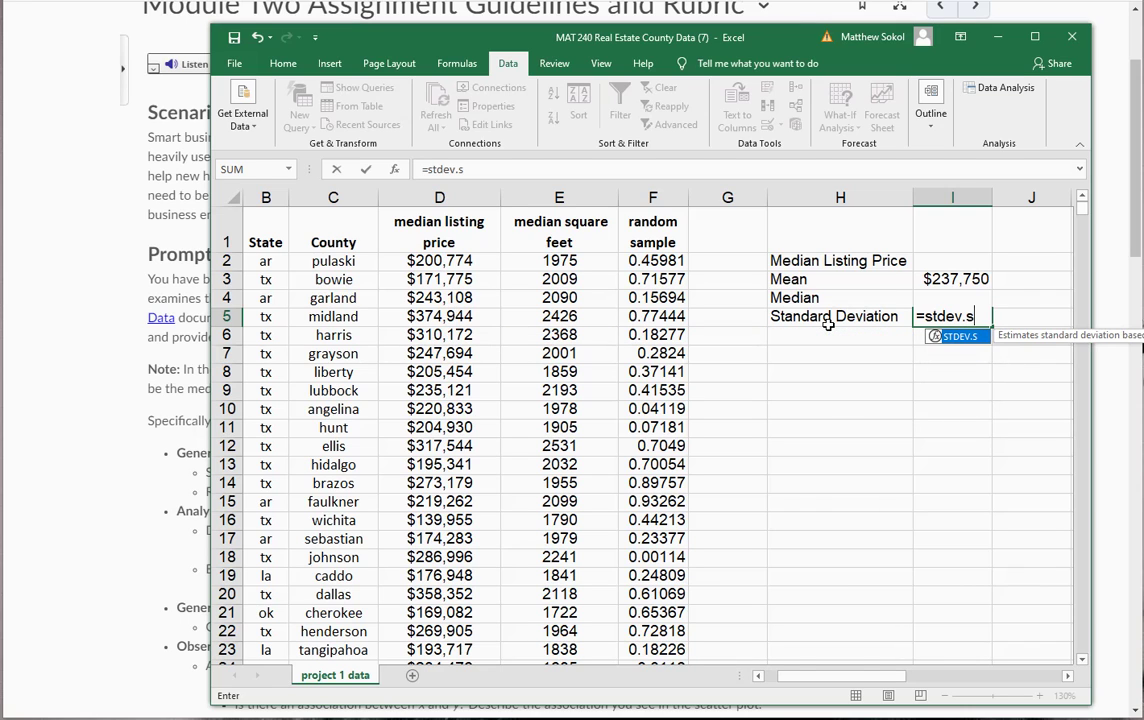
{"action": "left_click", "coordinate": [452, 262]}
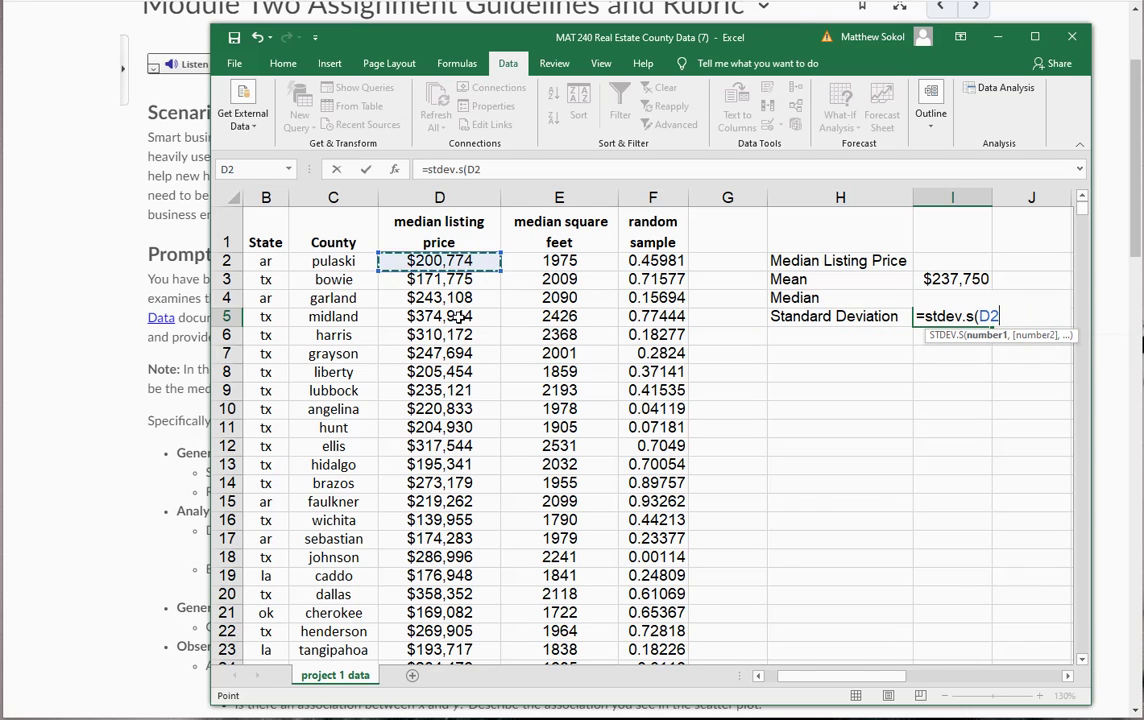
{"action": "scroll", "coordinate": [420, 540], "scroll_direction": "down", "scroll_amount": 5}
{"action": "left_click", "coordinate": [441, 493], "text": "shift"}
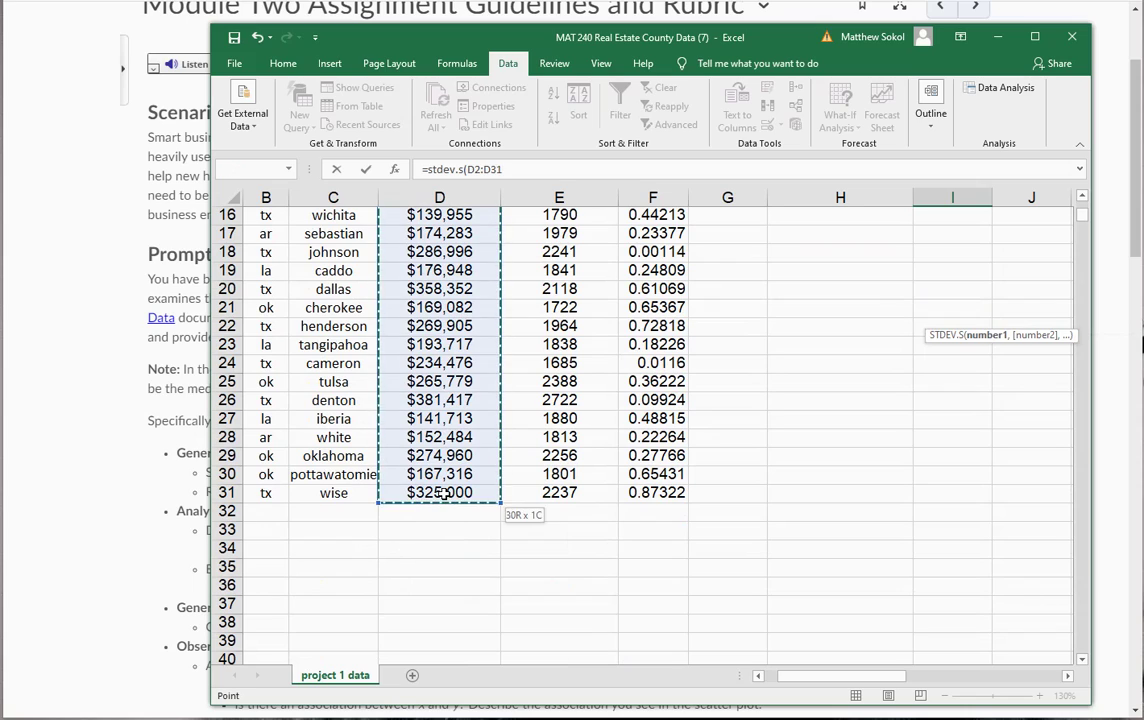
{"action": "type", "text": ")"}
{"action": "key", "text": "Return"}
{"action": "scroll", "coordinate": [443, 495], "scroll_direction": "up", "scroll_amount": 2}
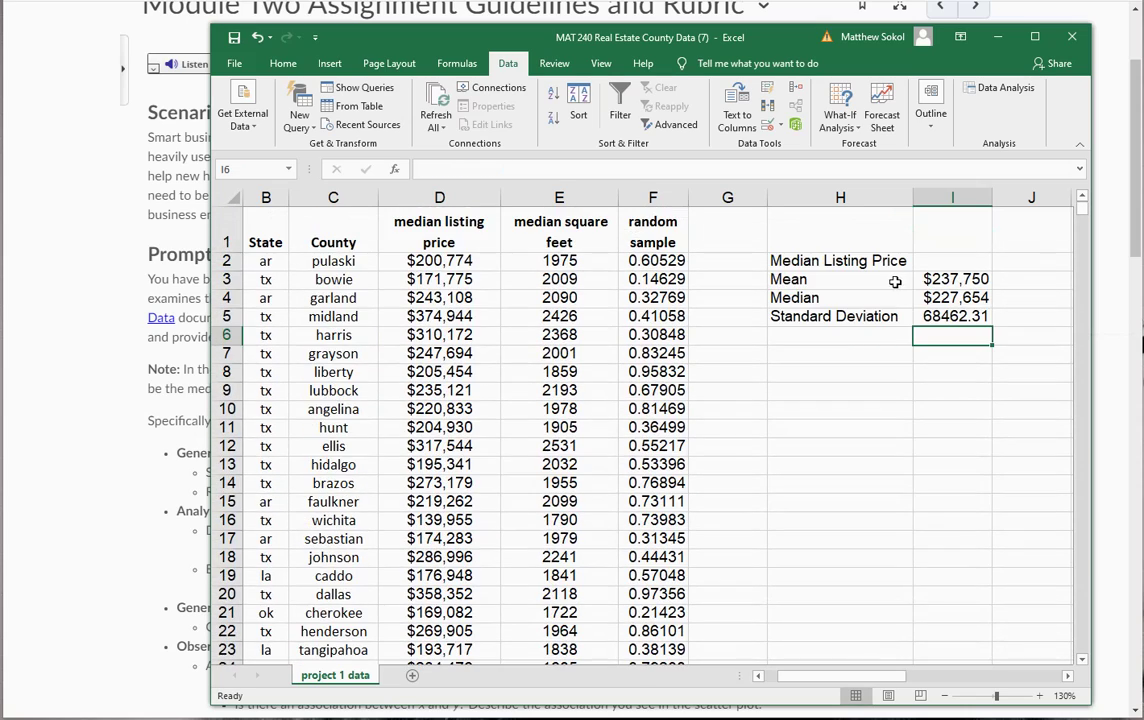
{"action": "left_click", "coordinate": [796, 352]}
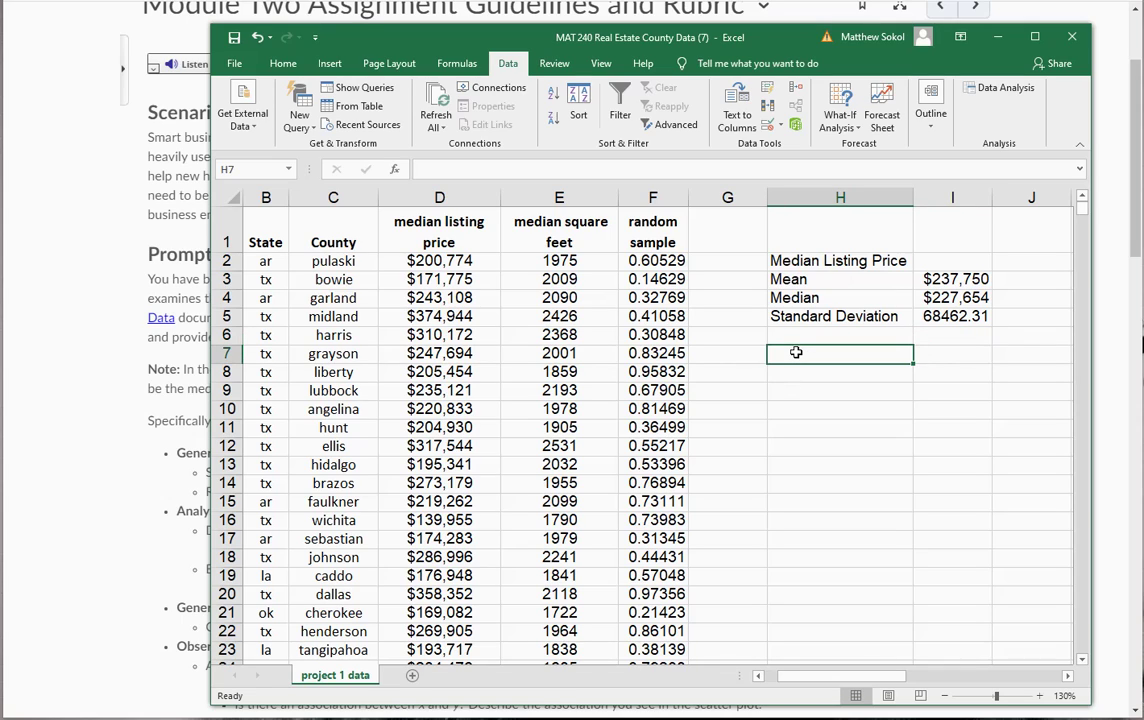
- Add a Median Square Feet heading in H7 with the Mean, Median, Standard Deviation labels copied below
{"action": "type", "text": "Med"}
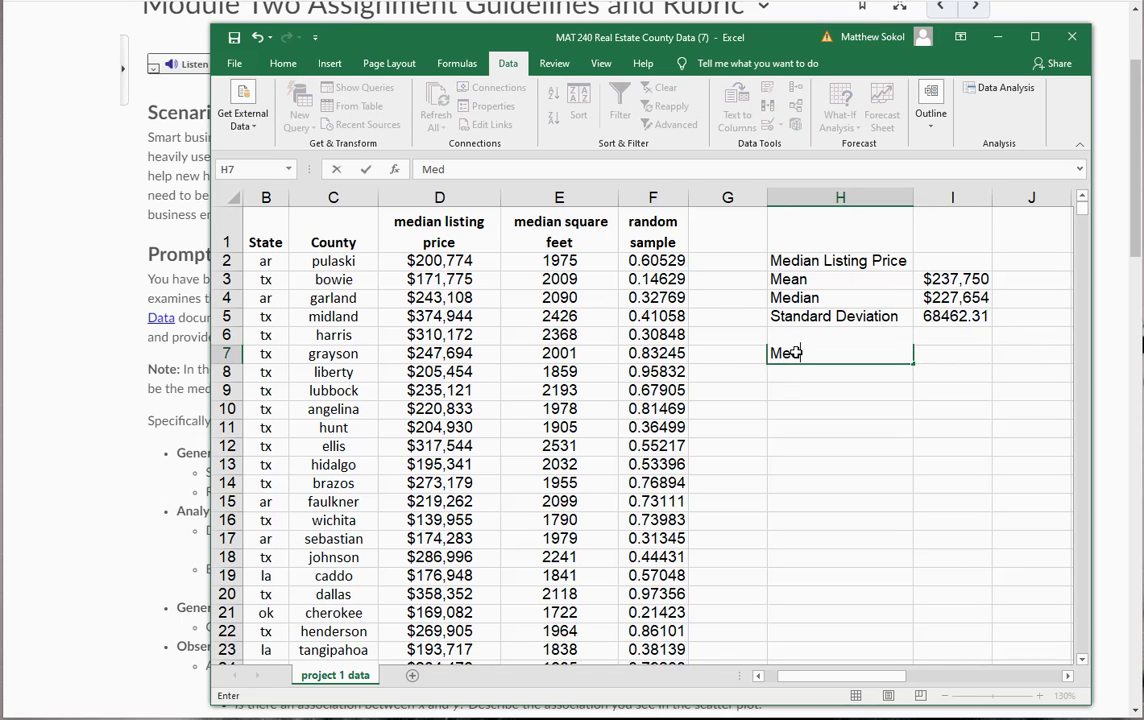
{"action": "type", "text": "ian Square Feet"}
{"action": "key", "text": "Return"}
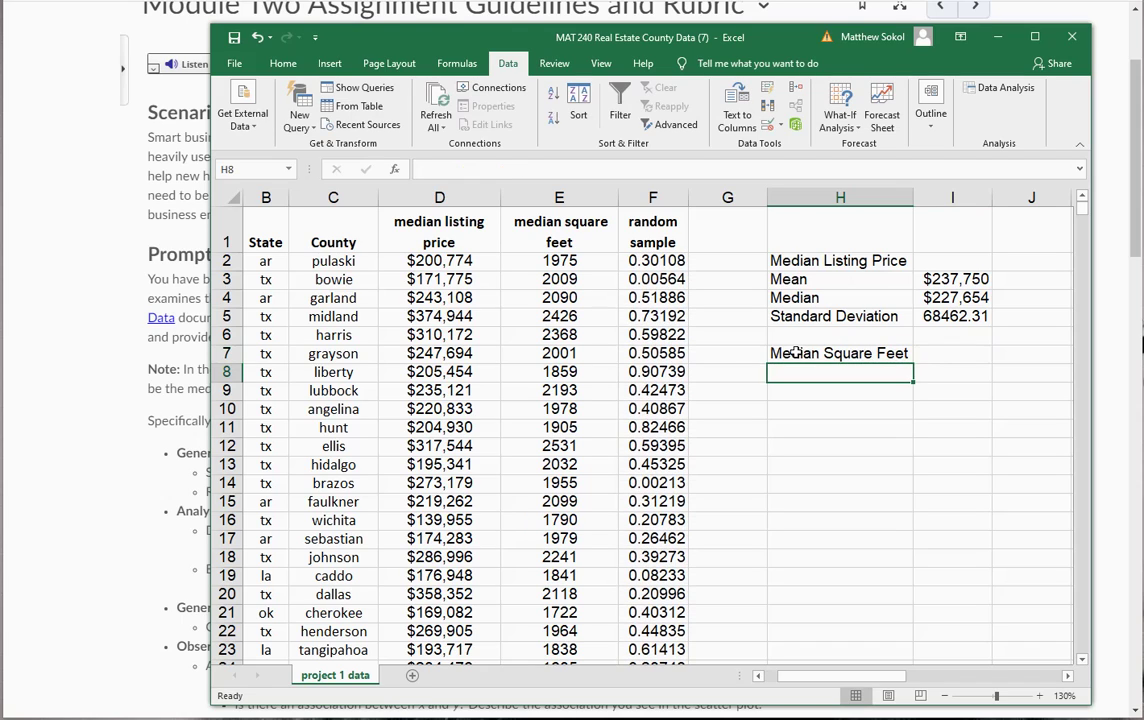
{"action": "left_click_drag", "start_coordinate": [820, 281], "coordinate": [818, 313]}
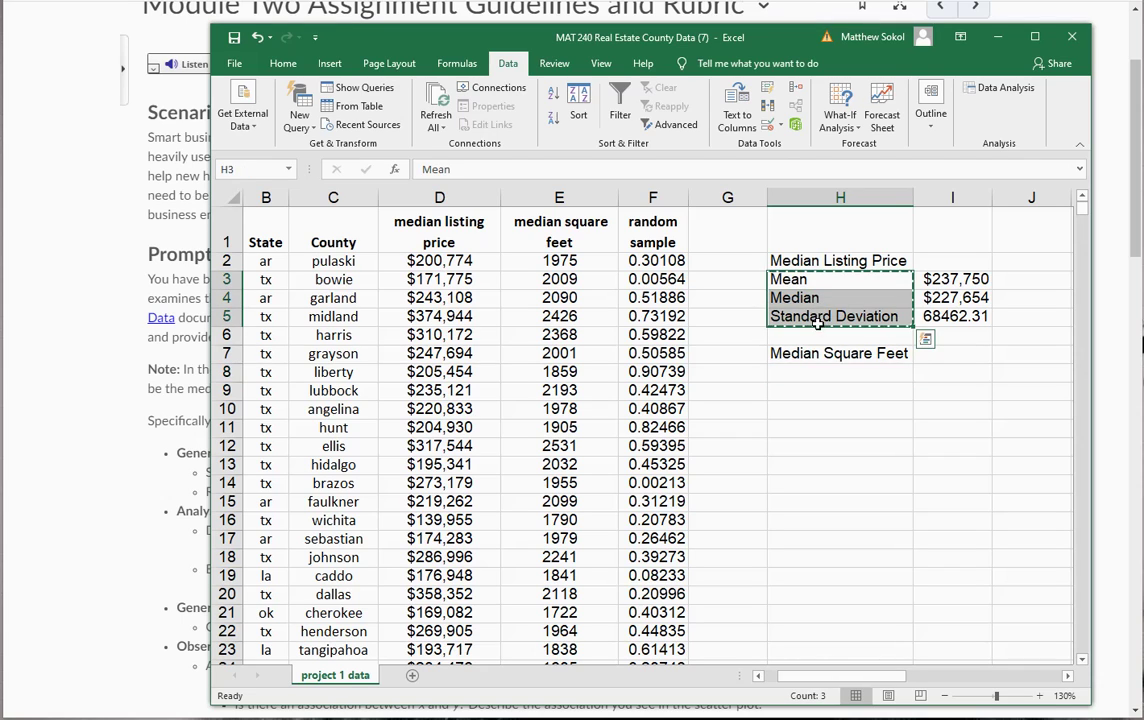
{"action": "key", "text": "ctrl+c"}
{"action": "left_click", "coordinate": [807, 373]}
{"action": "key", "text": "ctrl+v"}
- Enter =AVERAGE(E2:E31) in I8 for a mean square footage of 2057
{"action": "left_click", "coordinate": [942, 368]}
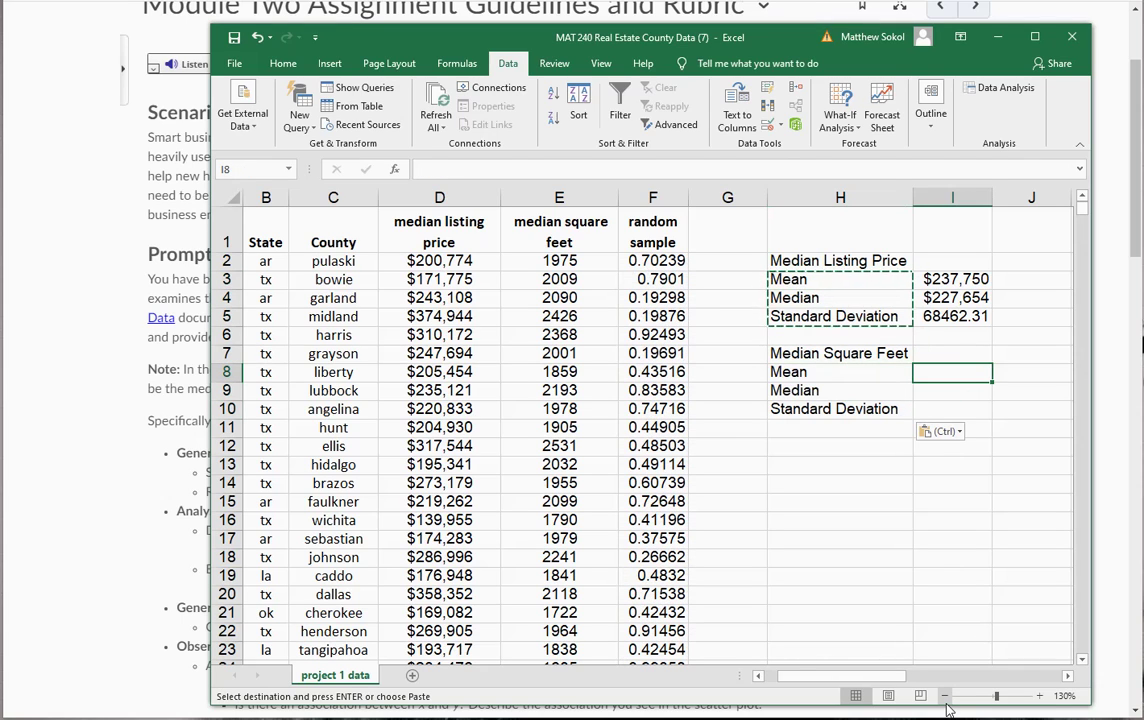
{"action": "type", "text": "=av"}
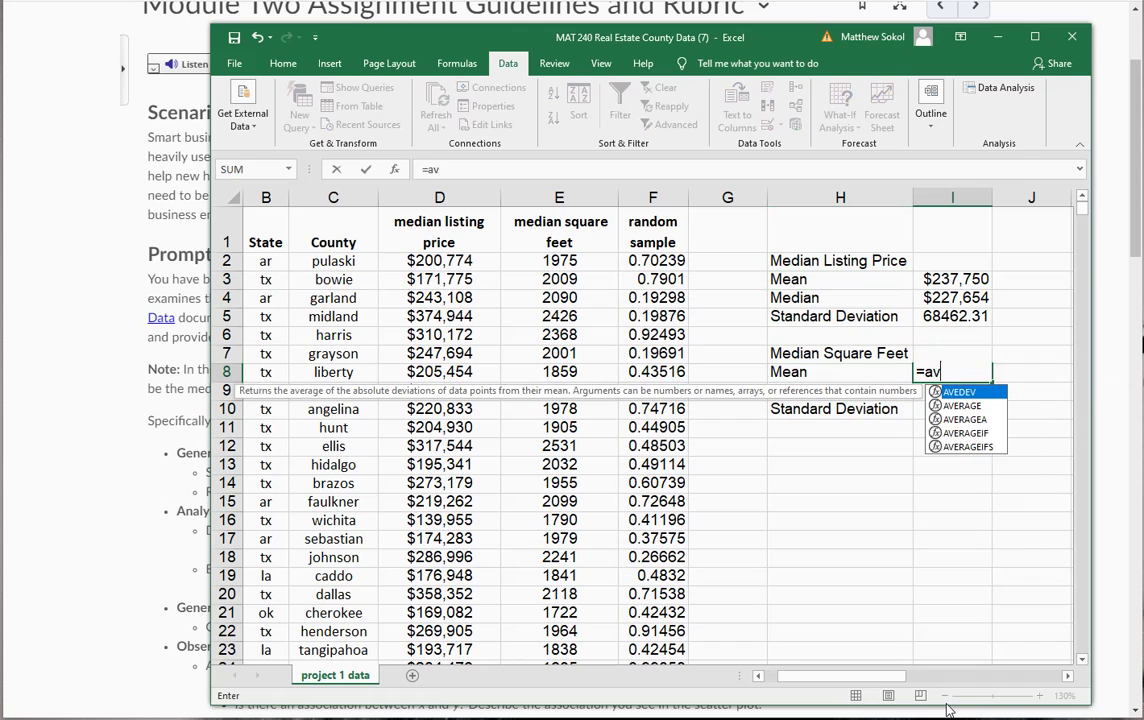
{"action": "type", "text": "erage("}
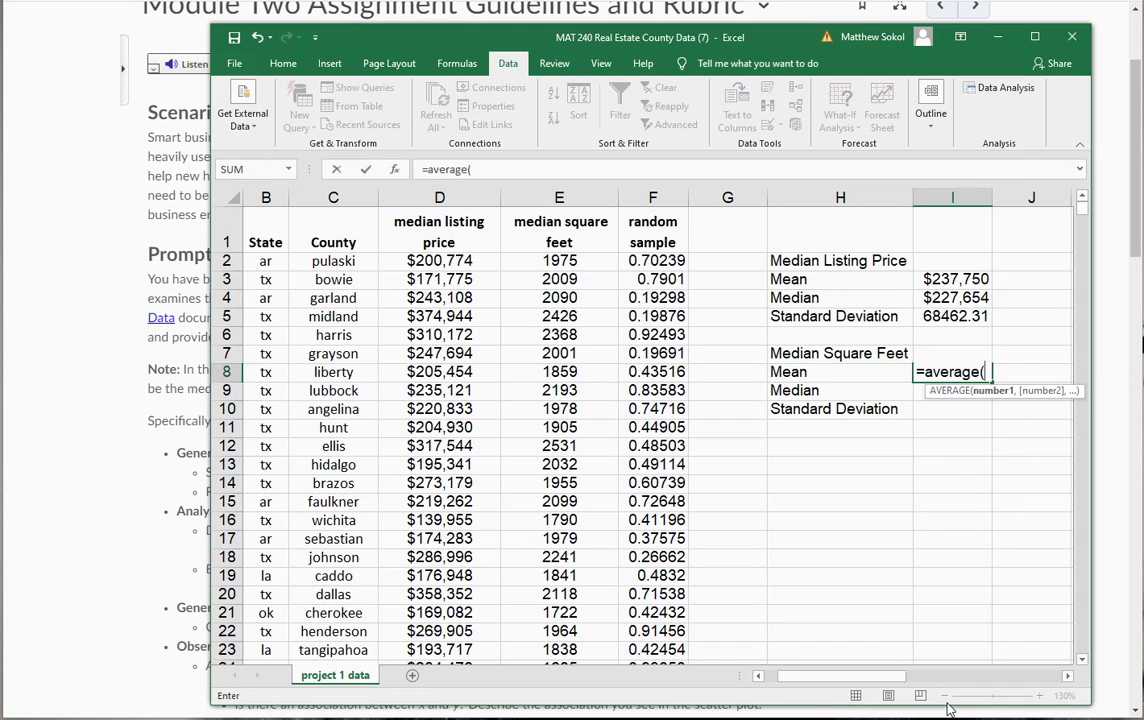
{"action": "left_click", "coordinate": [548, 236]}
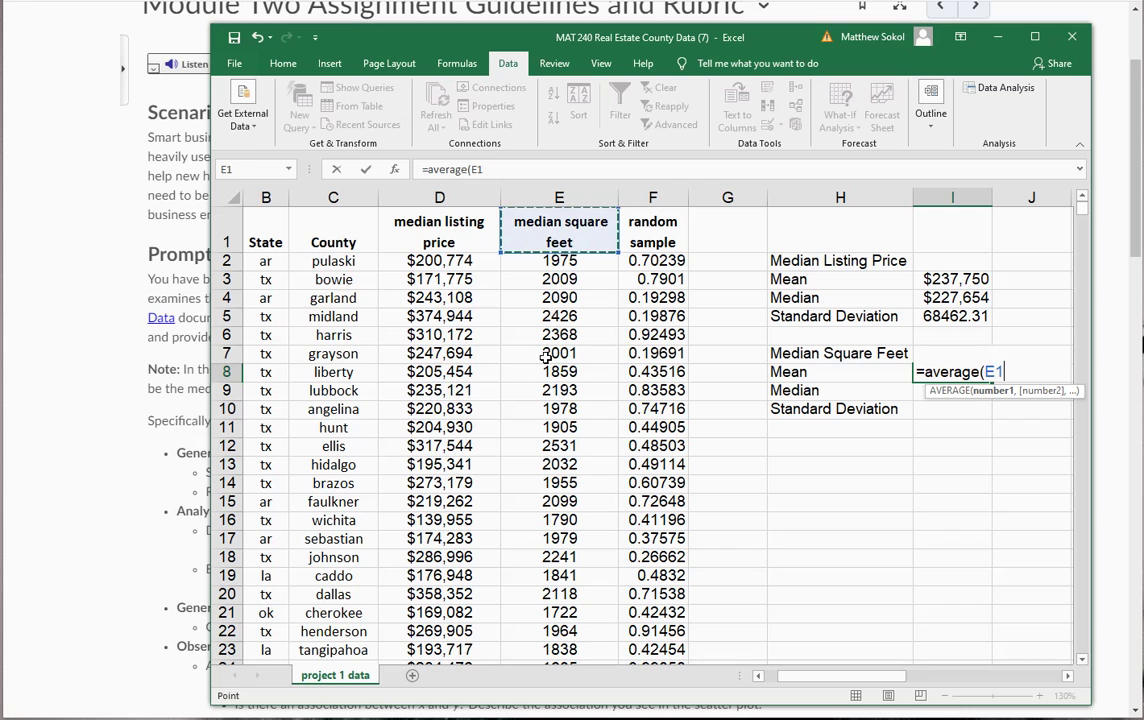
{"action": "left_click", "coordinate": [557, 261]}
{"action": "scroll", "coordinate": [565, 325], "scroll_direction": "down", "scroll_amount": 3}
{"action": "left_click", "coordinate": [551, 603], "text": "shift"}
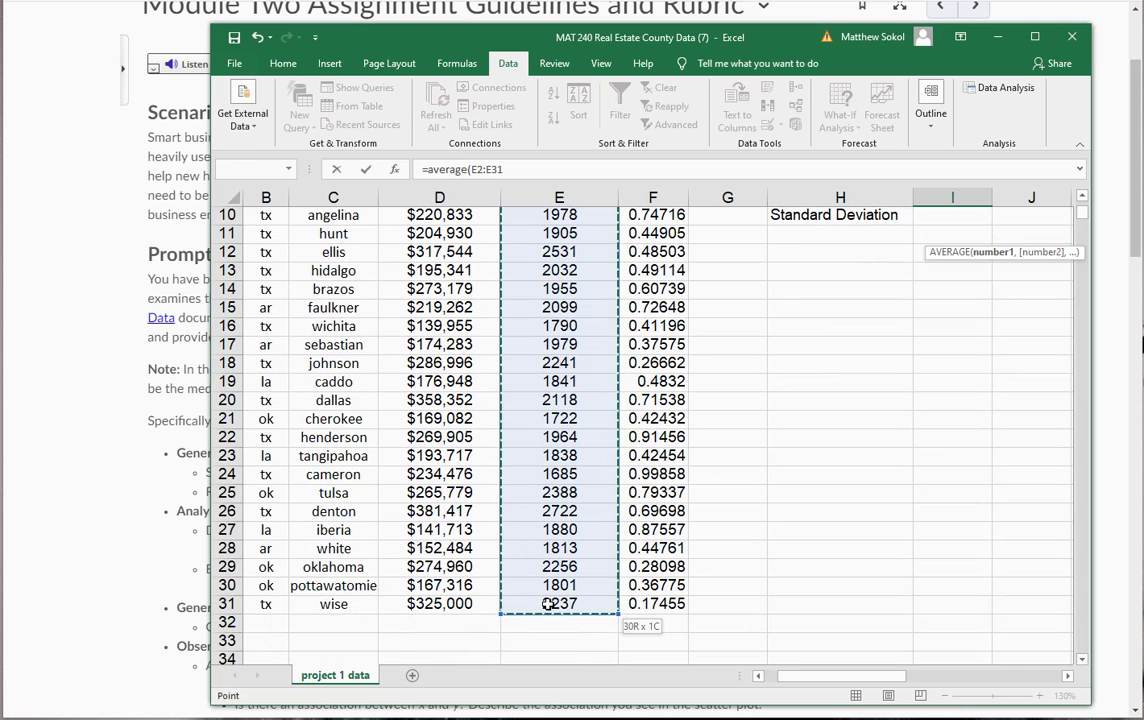
{"action": "key", "text": "Return"}
{"action": "scroll", "coordinate": [551, 603], "scroll_direction": "up", "scroll_amount": 3}
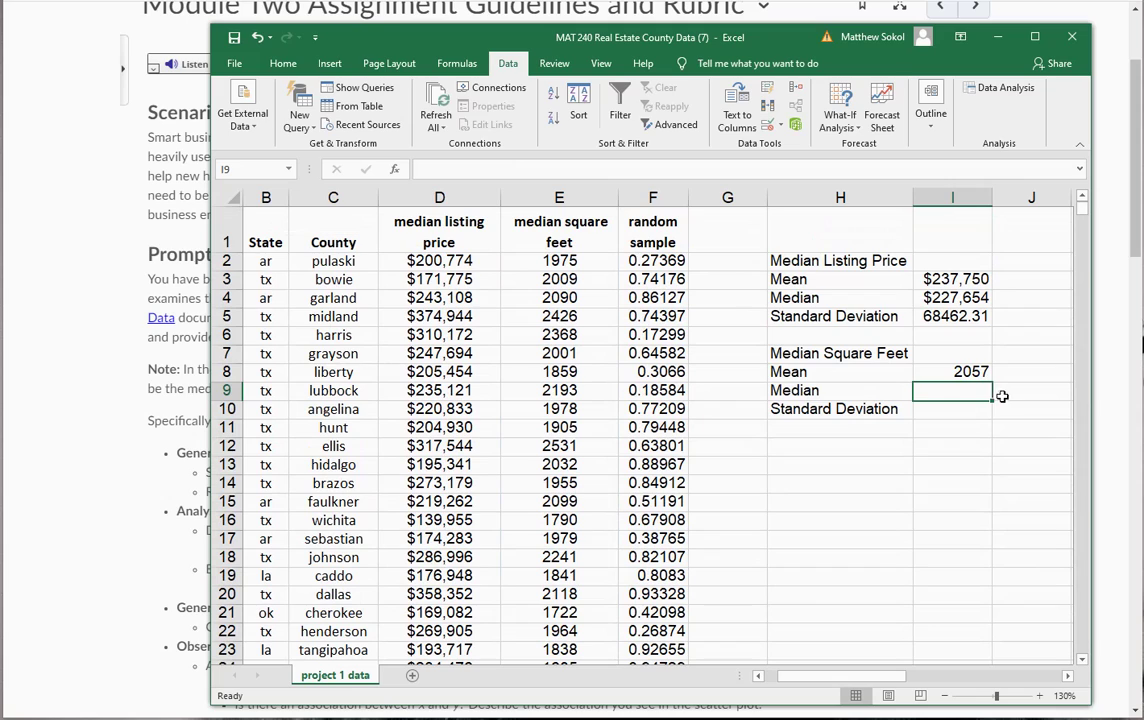
- Enter =MEDIAN(E2:E31) in I9 for a median square footage of 1990
{"action": "type", "text": "=median("}
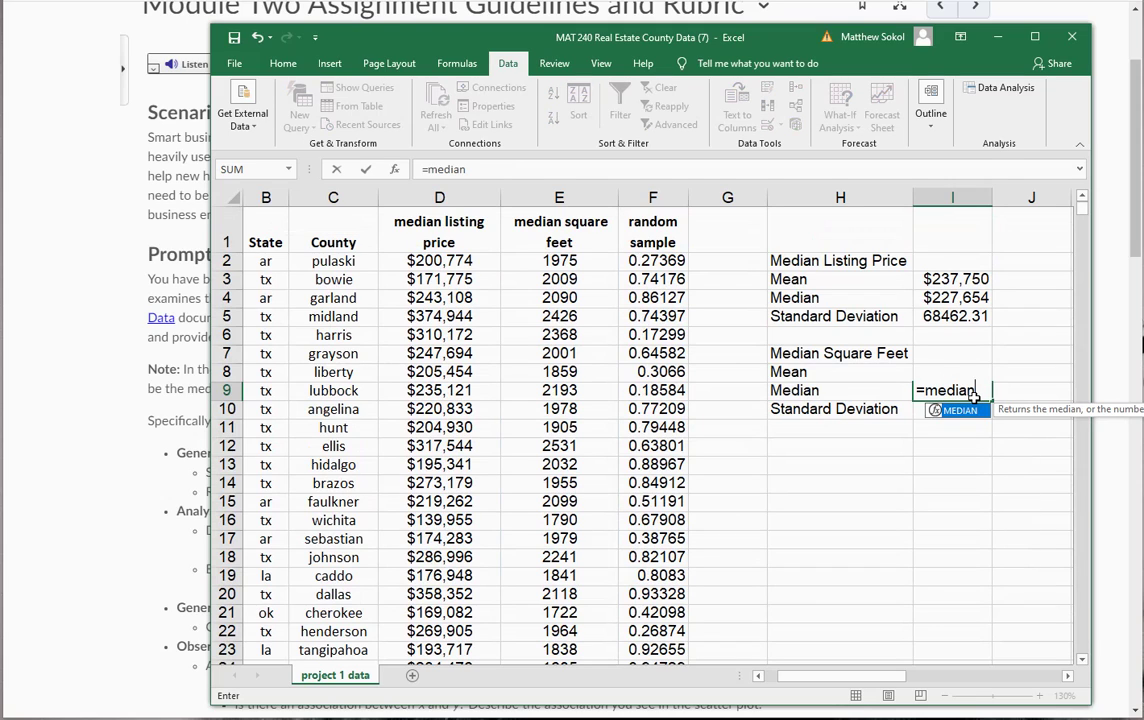
{"action": "left_click", "coordinate": [530, 260]}
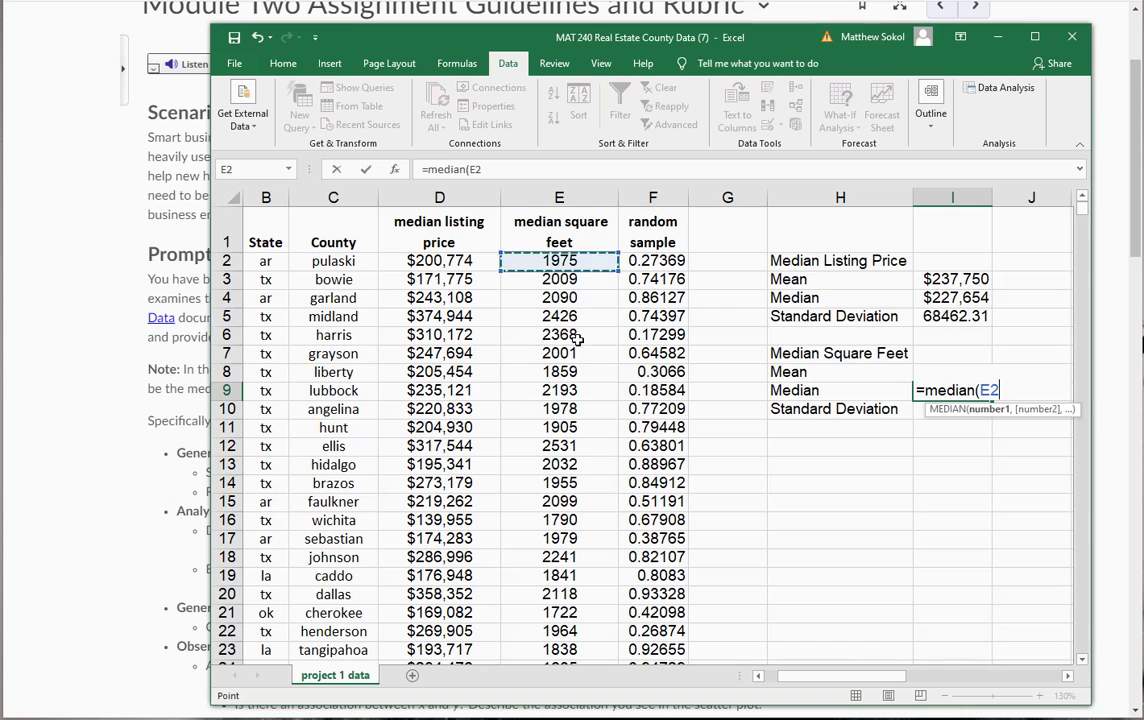
{"action": "scroll", "coordinate": [557, 533], "scroll_direction": "down", "scroll_amount": 4}
{"action": "left_click", "coordinate": [570, 546], "text": "shift"}
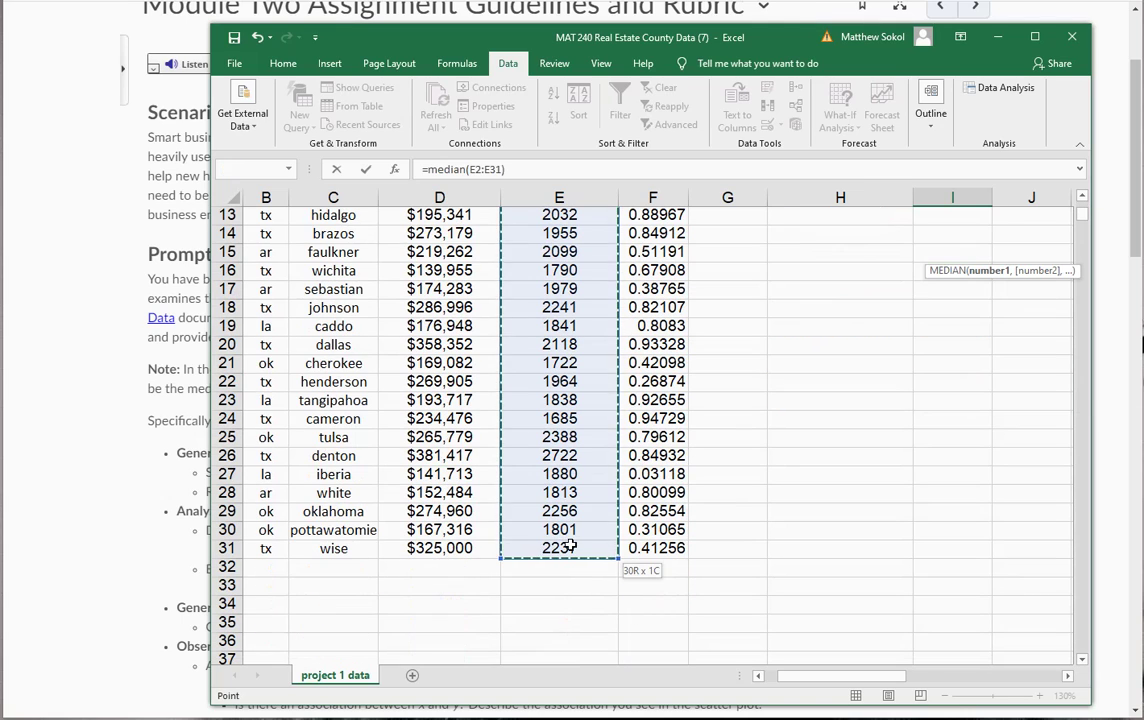
{"action": "key", "text": "Return"}
{"action": "scroll", "coordinate": [630, 503], "scroll_direction": "up", "scroll_amount": 3}
{"action": "left_click", "coordinate": [955, 390]}
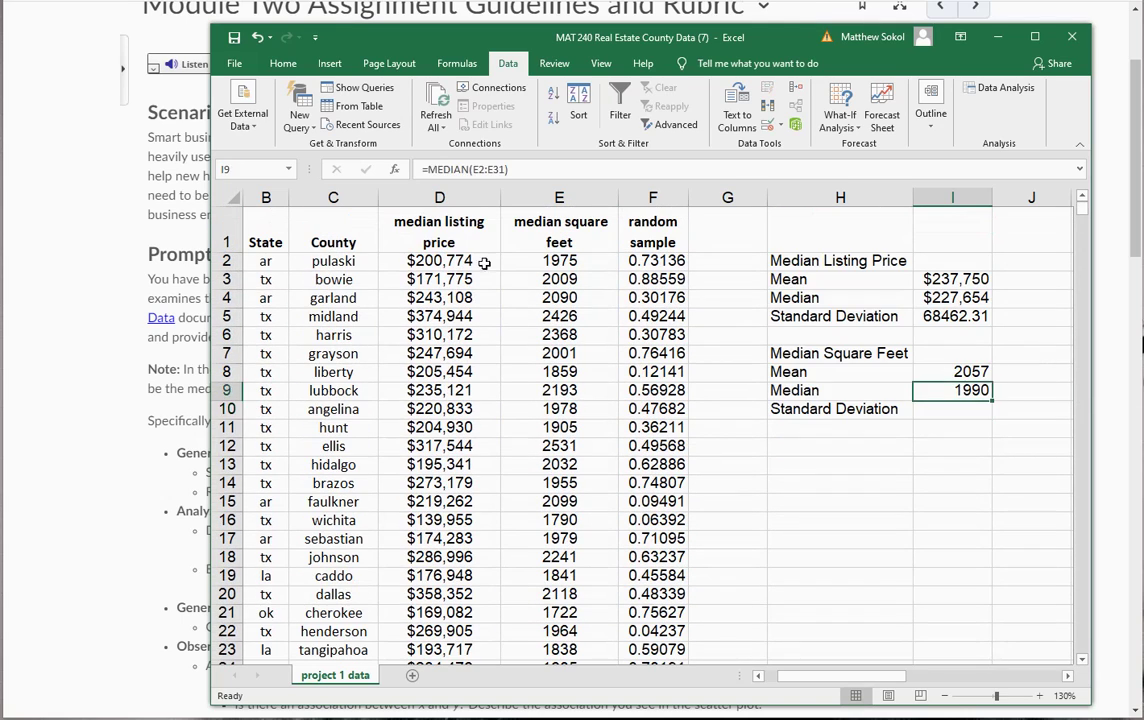
- Enter =STDEV.S(E2:E31) in I10 for a square feet standard deviation of 250.4998
{"action": "key", "text": "Delete"}
{"action": "left_click", "coordinate": [946, 405]}
{"action": "type", "text": "=stdev.s("}
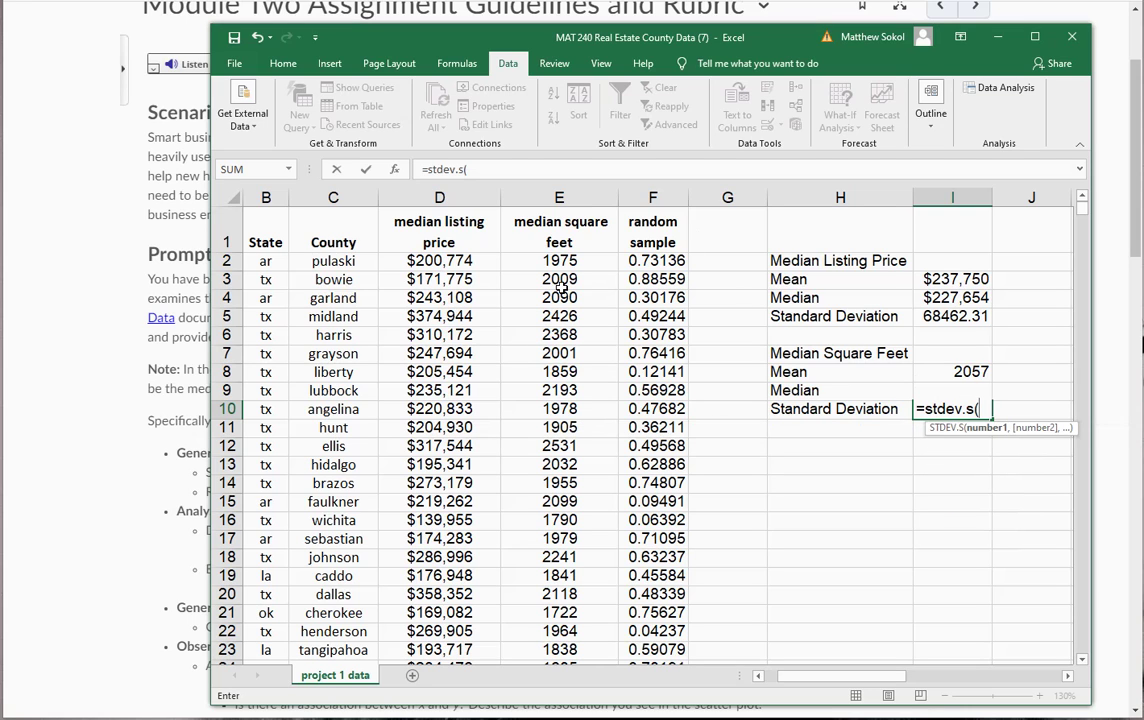
{"action": "left_click", "coordinate": [505, 258]}
{"action": "scroll", "coordinate": [505, 335], "scroll_direction": "down", "scroll_amount": 3}
{"action": "left_click", "coordinate": [559, 598], "text": "shift"}
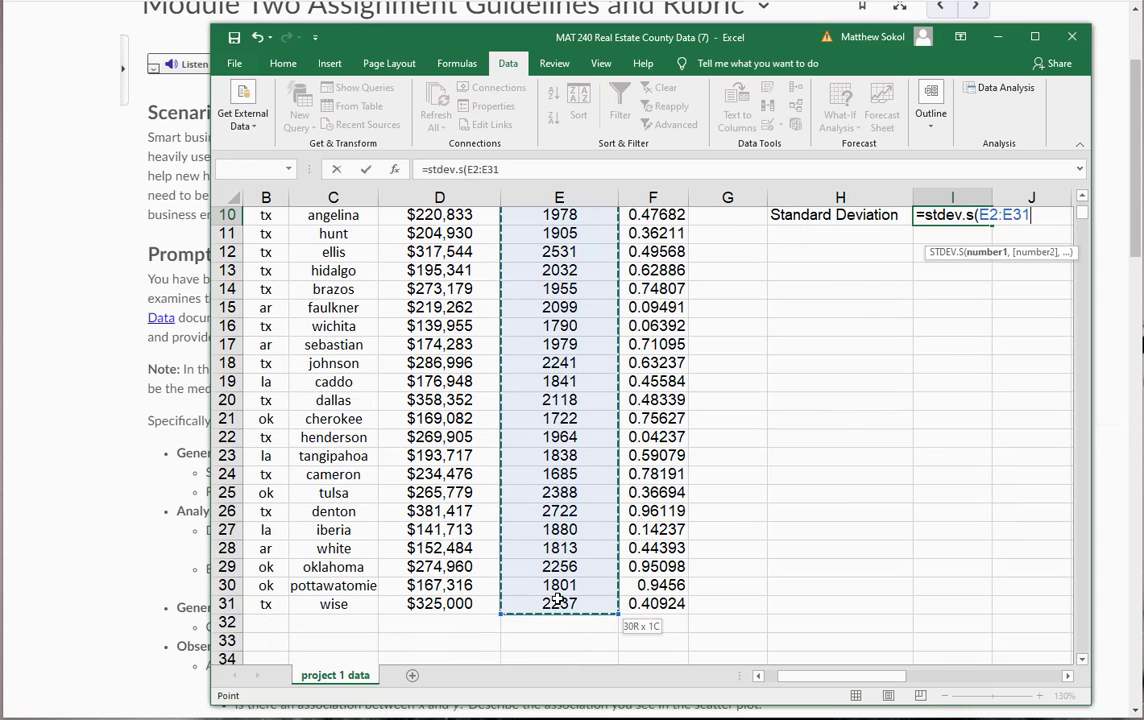
{"action": "type", "text": ")"}
{"action": "key", "text": "Return"}
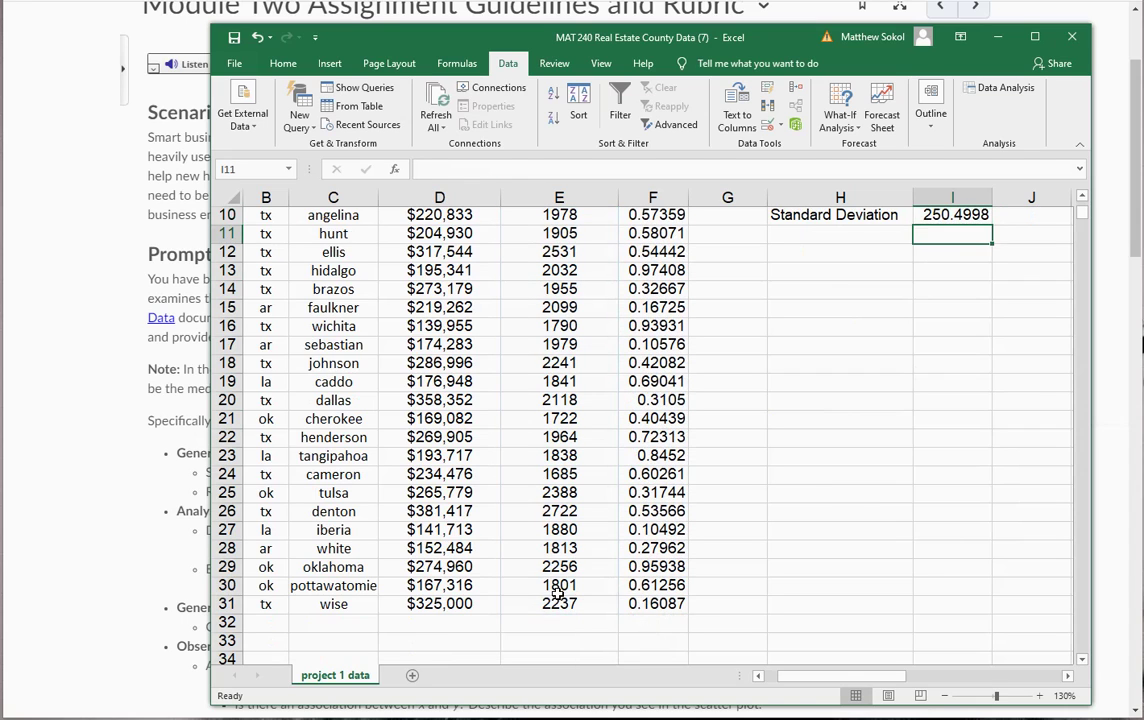
{"action": "scroll", "coordinate": [565, 500], "scroll_direction": "up", "scroll_amount": 3}
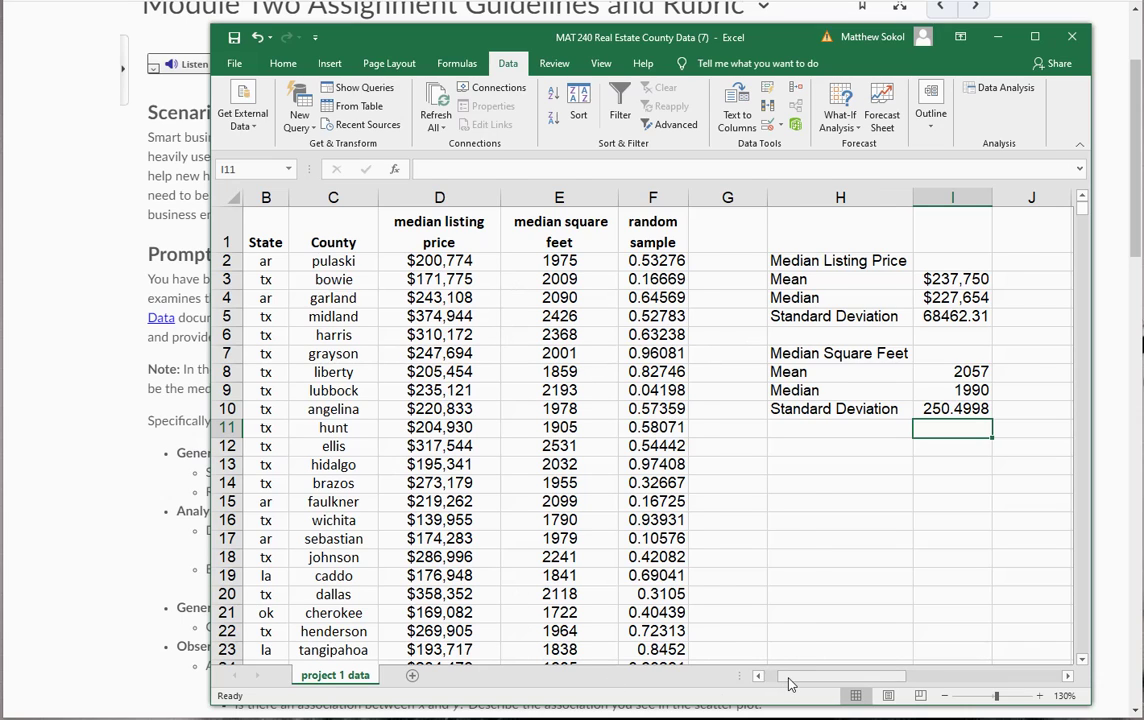
{"action": "left_click_drag", "start_coordinate": [787, 682], "coordinate": [774, 682]}
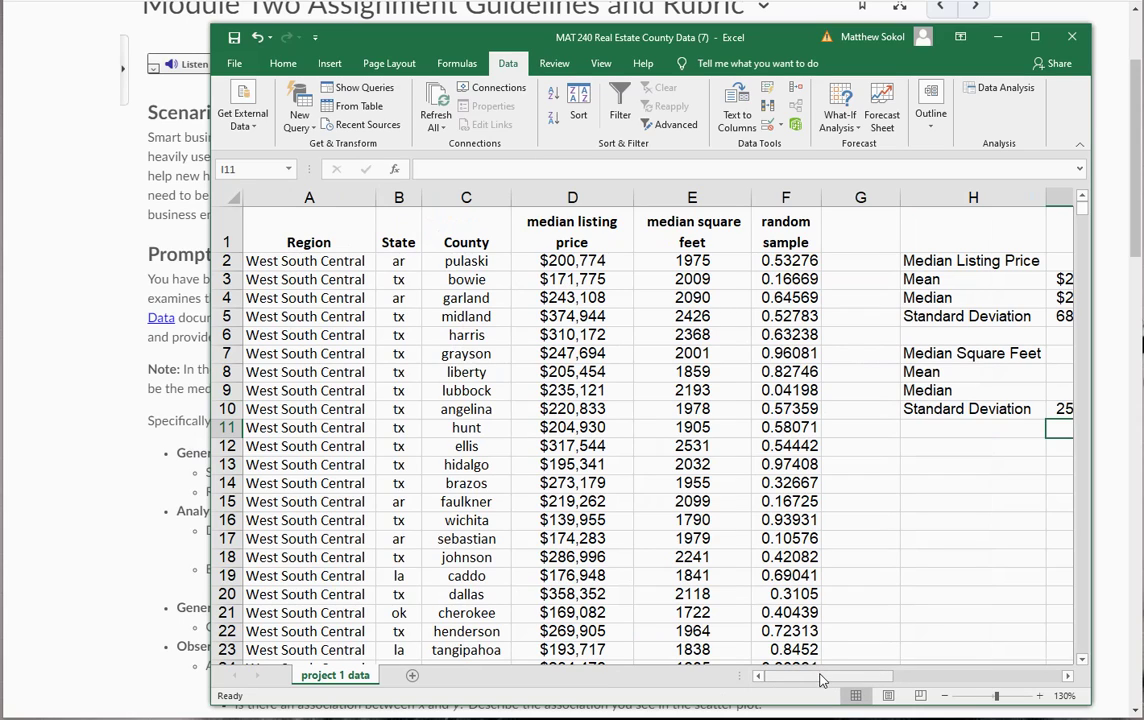
{"action": "left_click_drag", "start_coordinate": [820, 680], "coordinate": [835, 677]}
{"action": "left_click", "coordinate": [653, 260]}
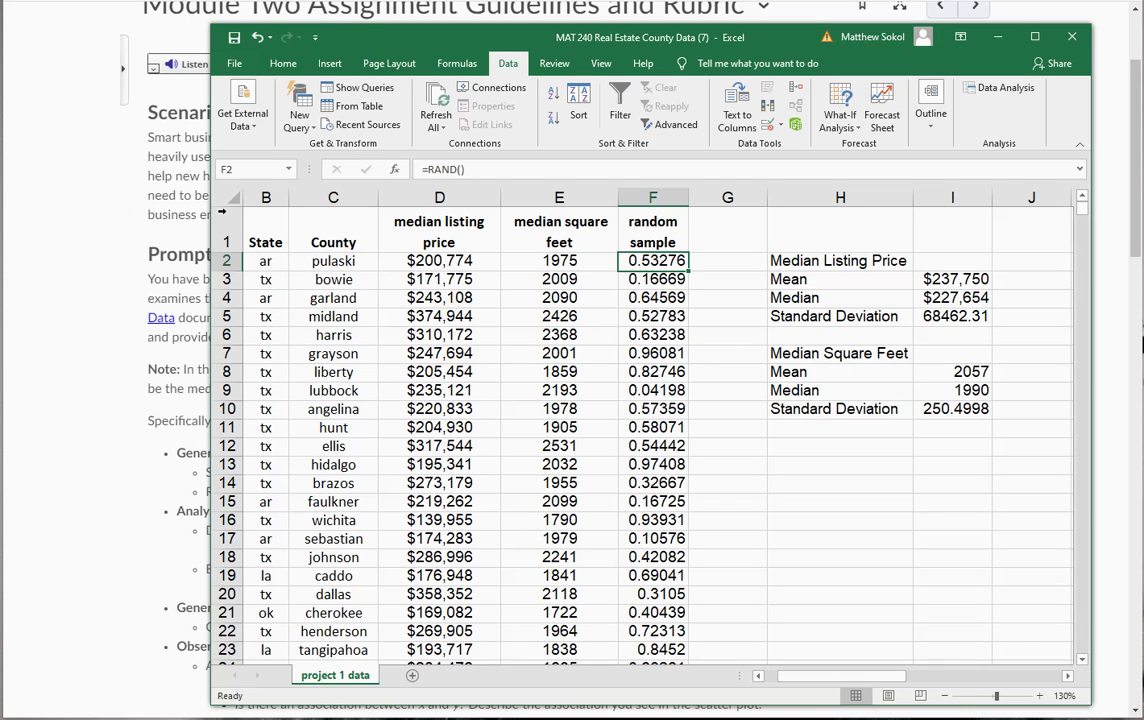
{"action": "left_click", "coordinate": [177, 277]}
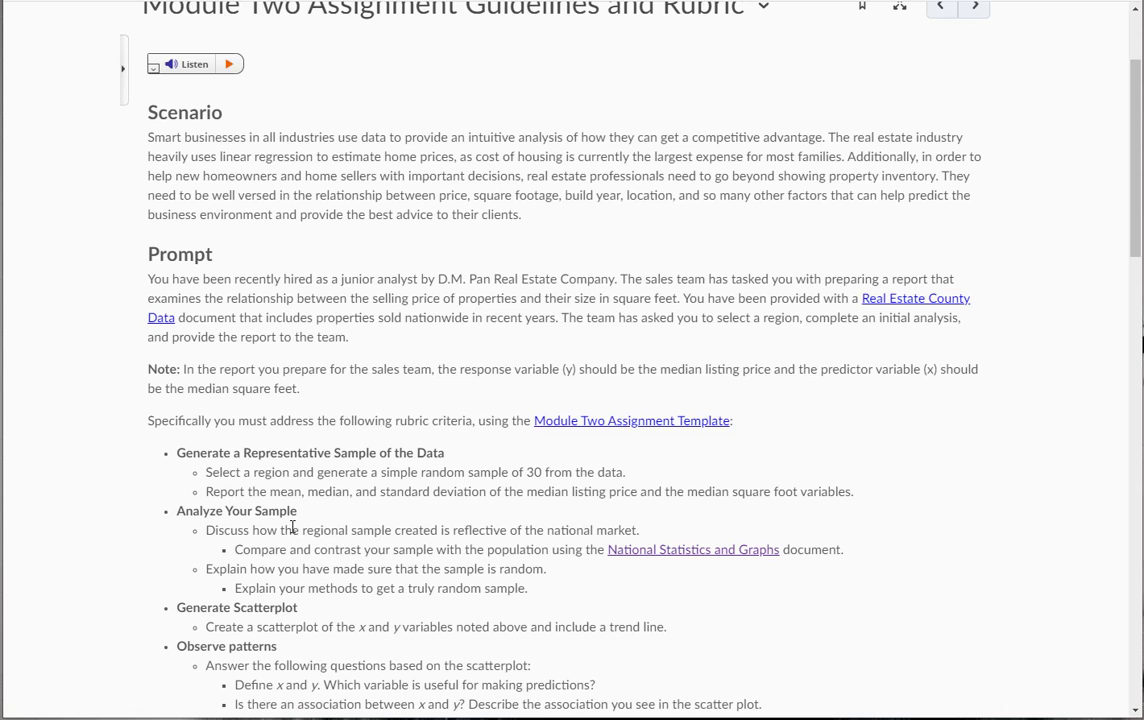
- Scroll down the Module Two guidelines page to the rubric criteria list
{"action": "scroll", "coordinate": [251, 507], "scroll_direction": "down", "scroll_amount": 3}
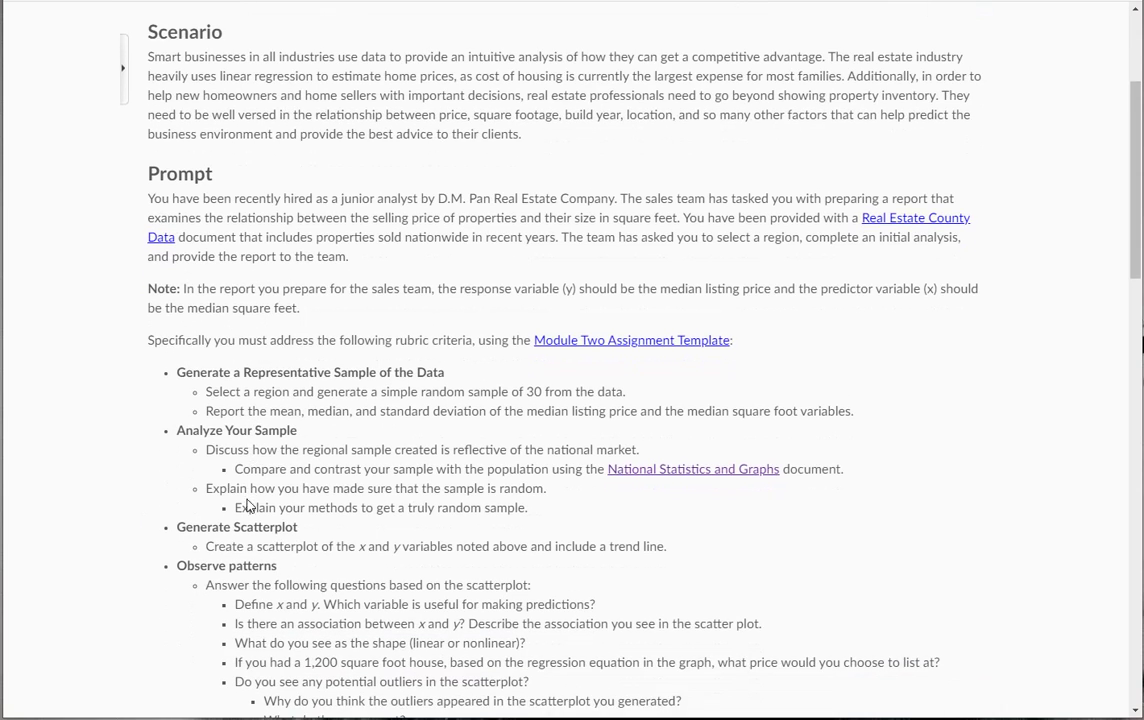